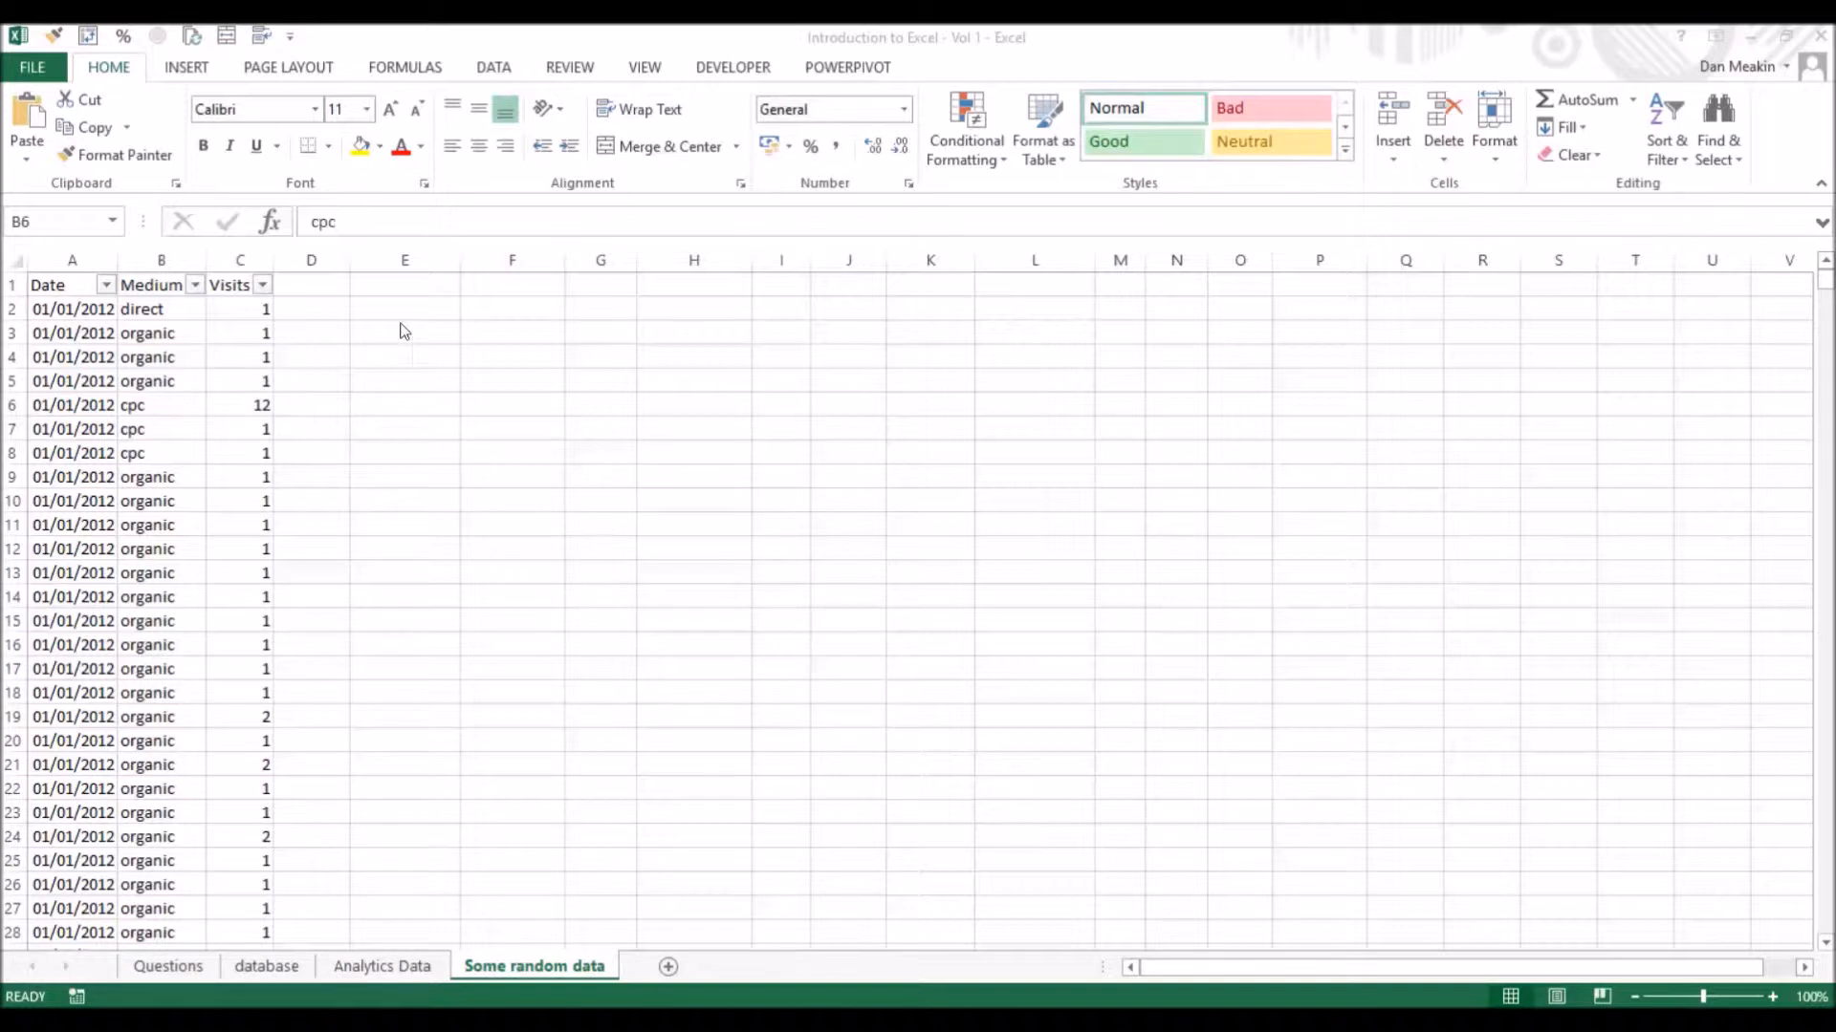
Create a PivotTable from the Date, Medium and Visits data, placed on the existing worksheet at cell E2.
left_click(225, 326)
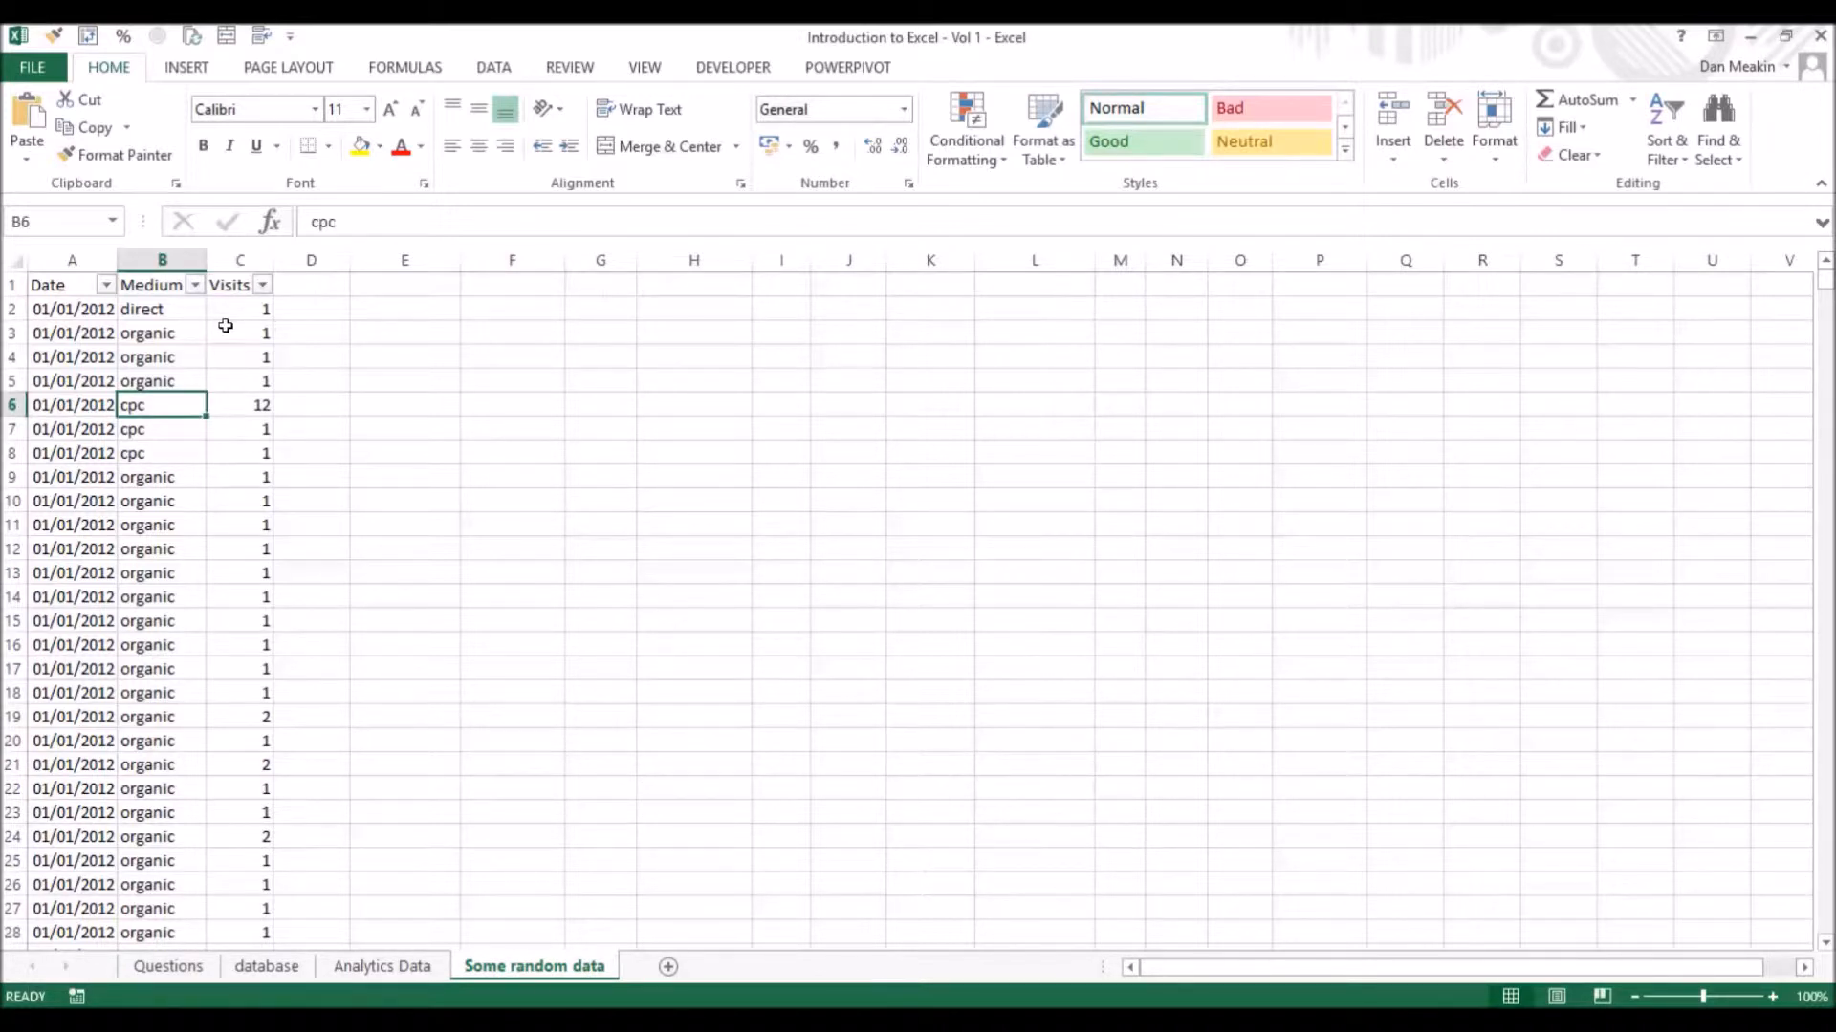
left_click(168, 330)
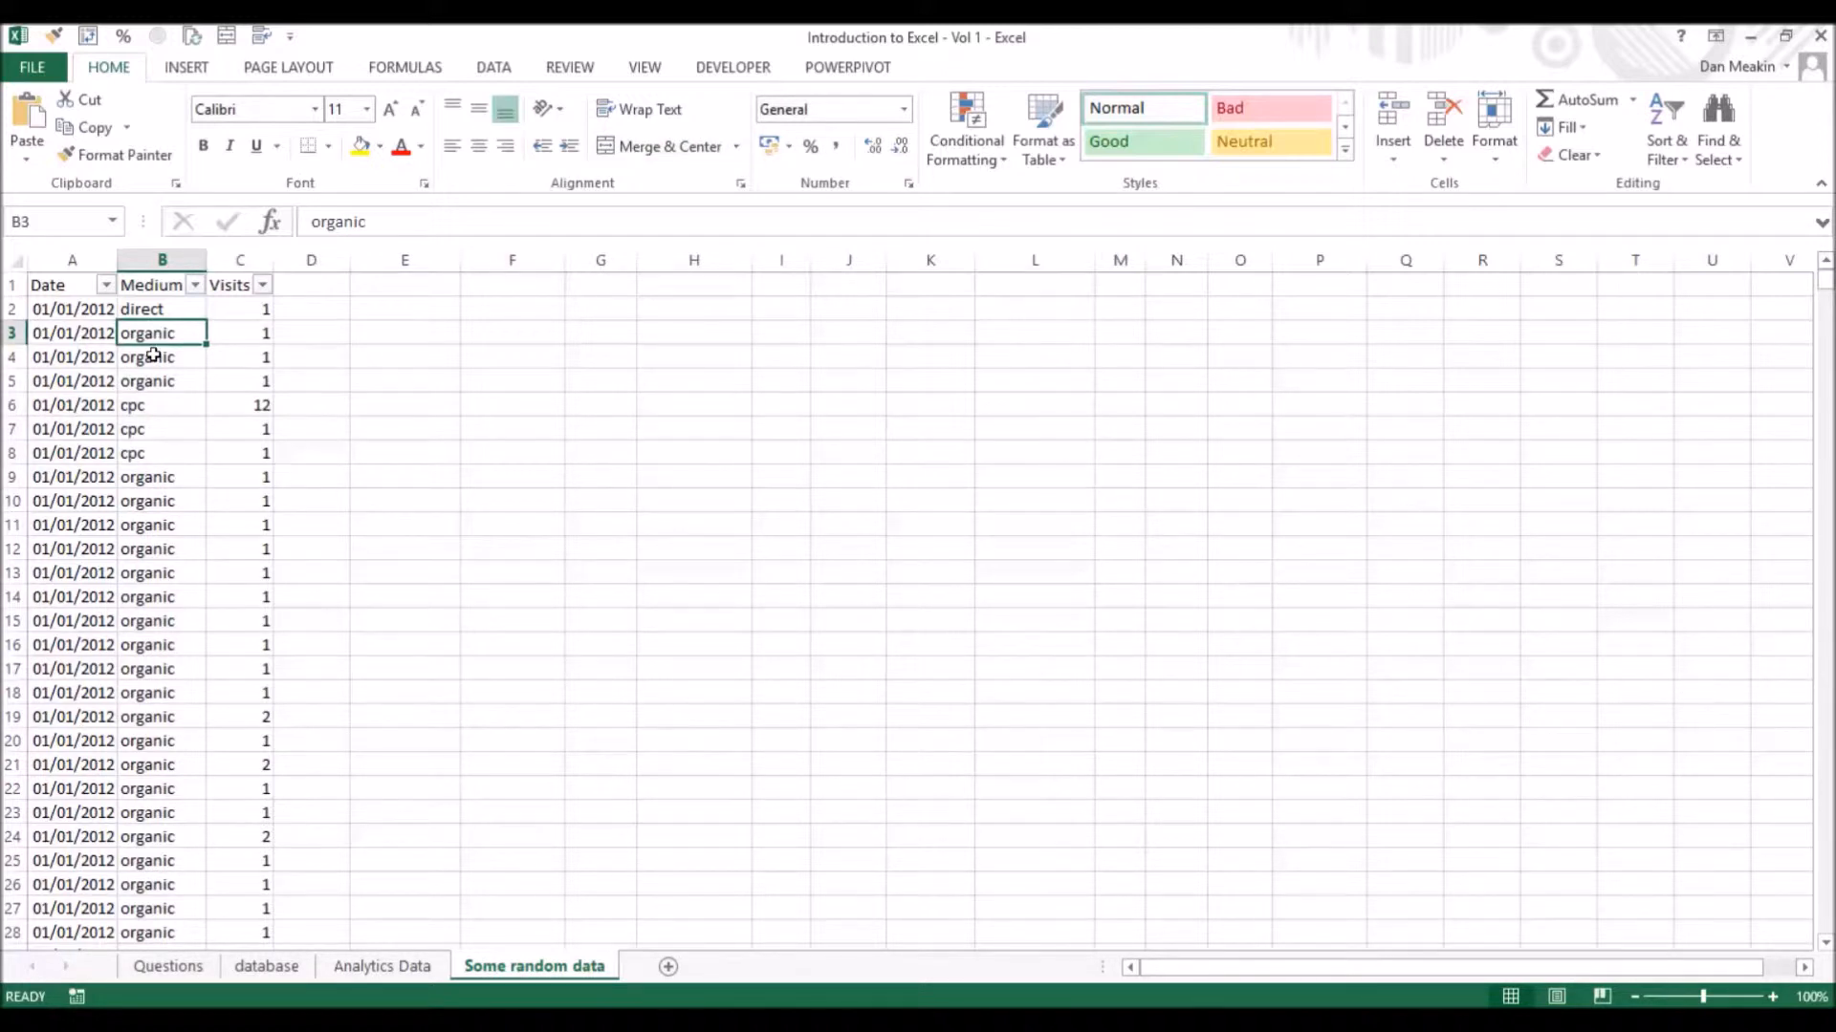
left_click(185, 67)
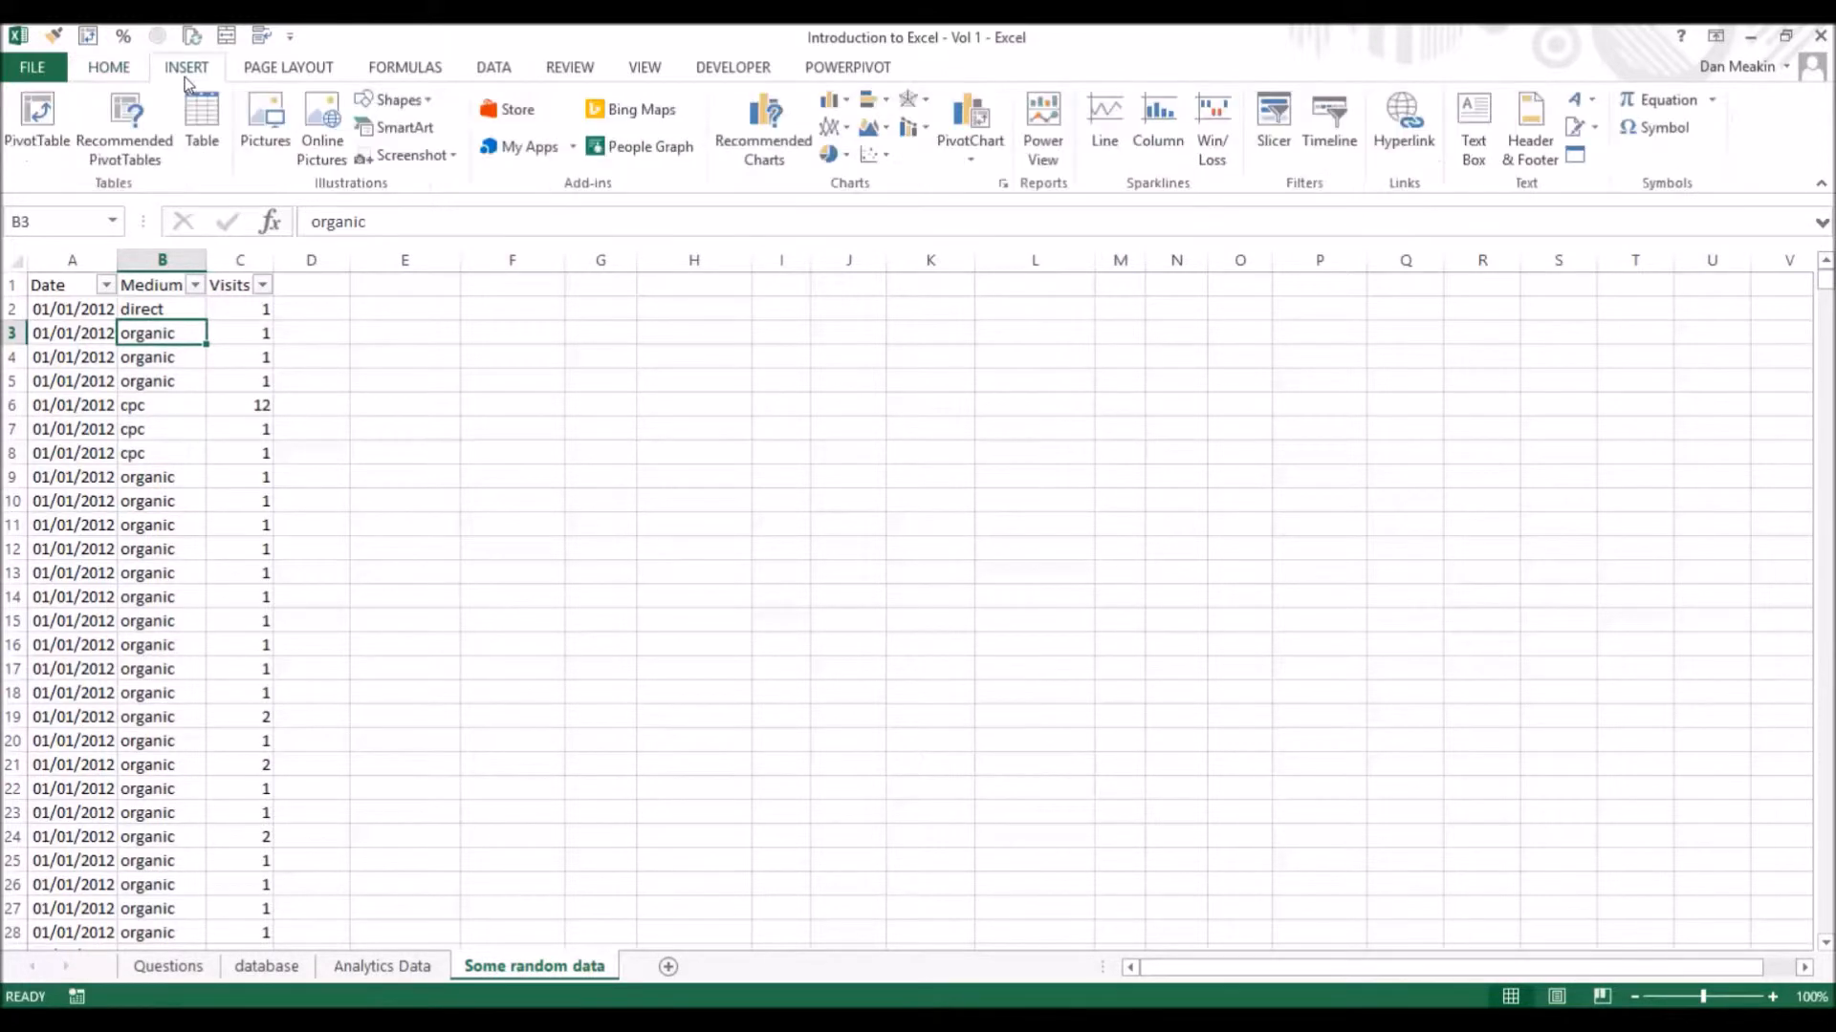
left_click(37, 120)
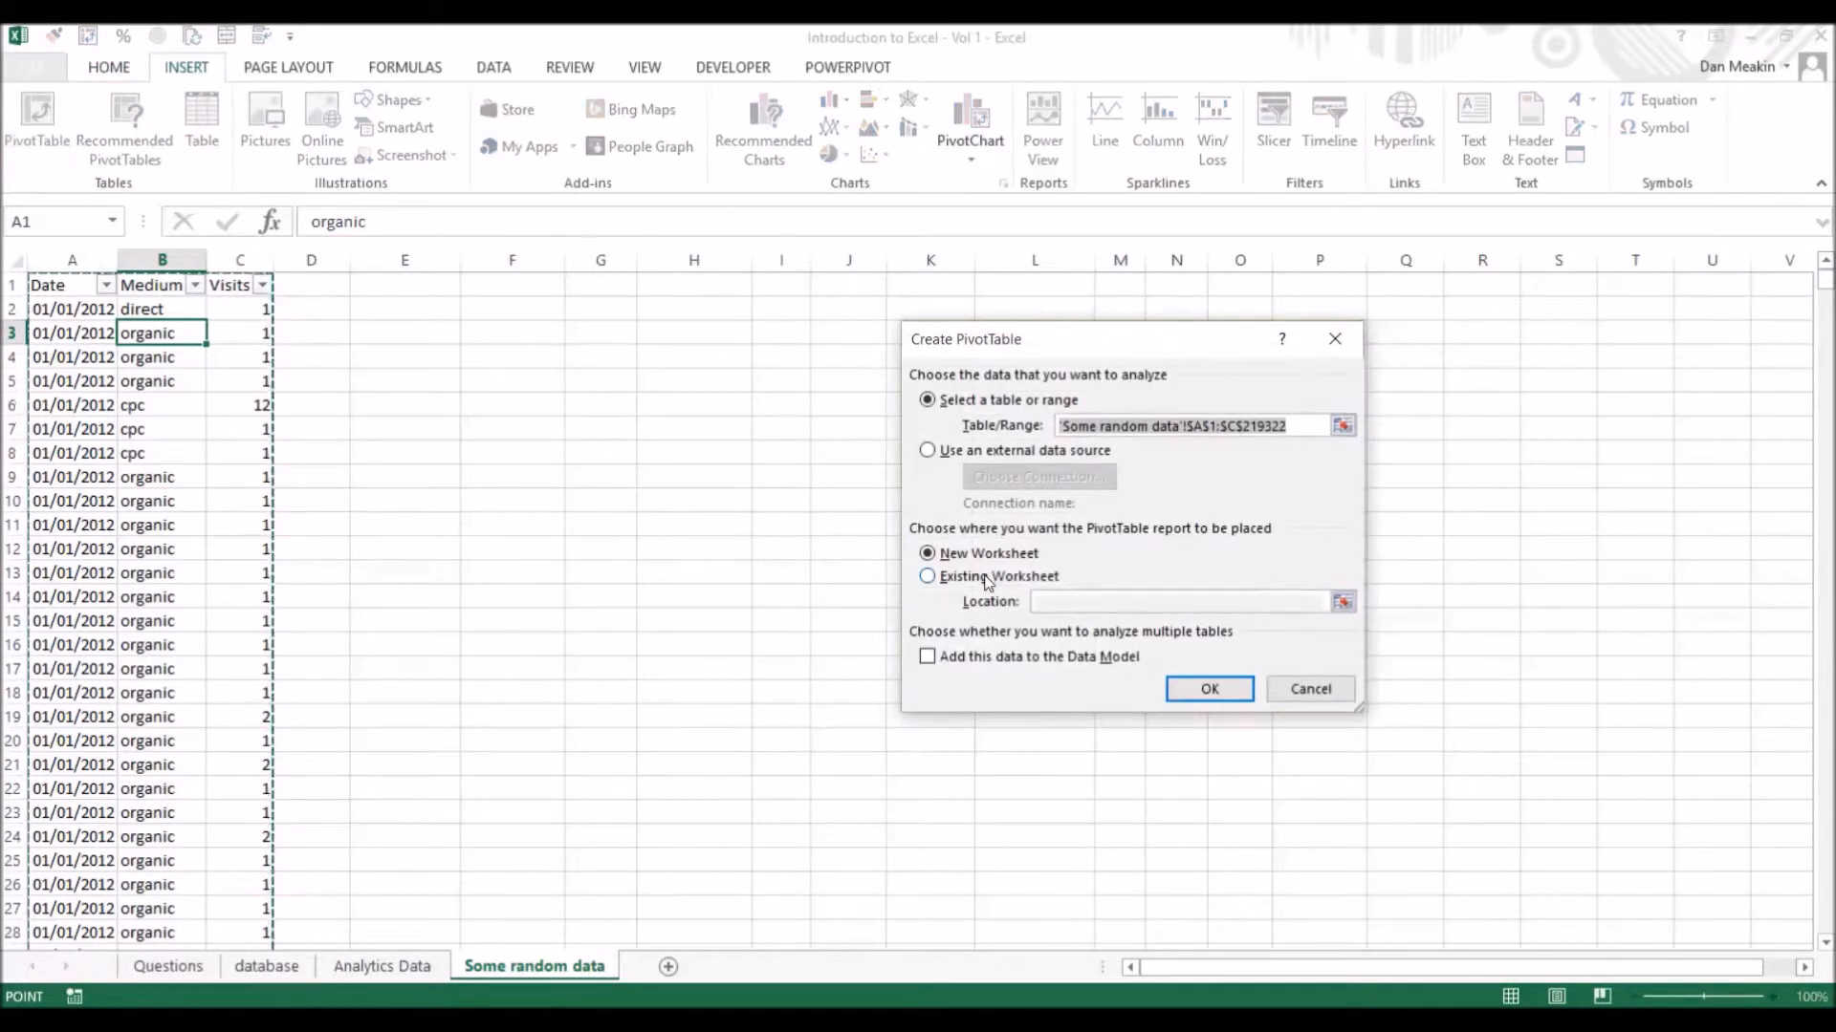
left_click(989, 578)
left_click(412, 313)
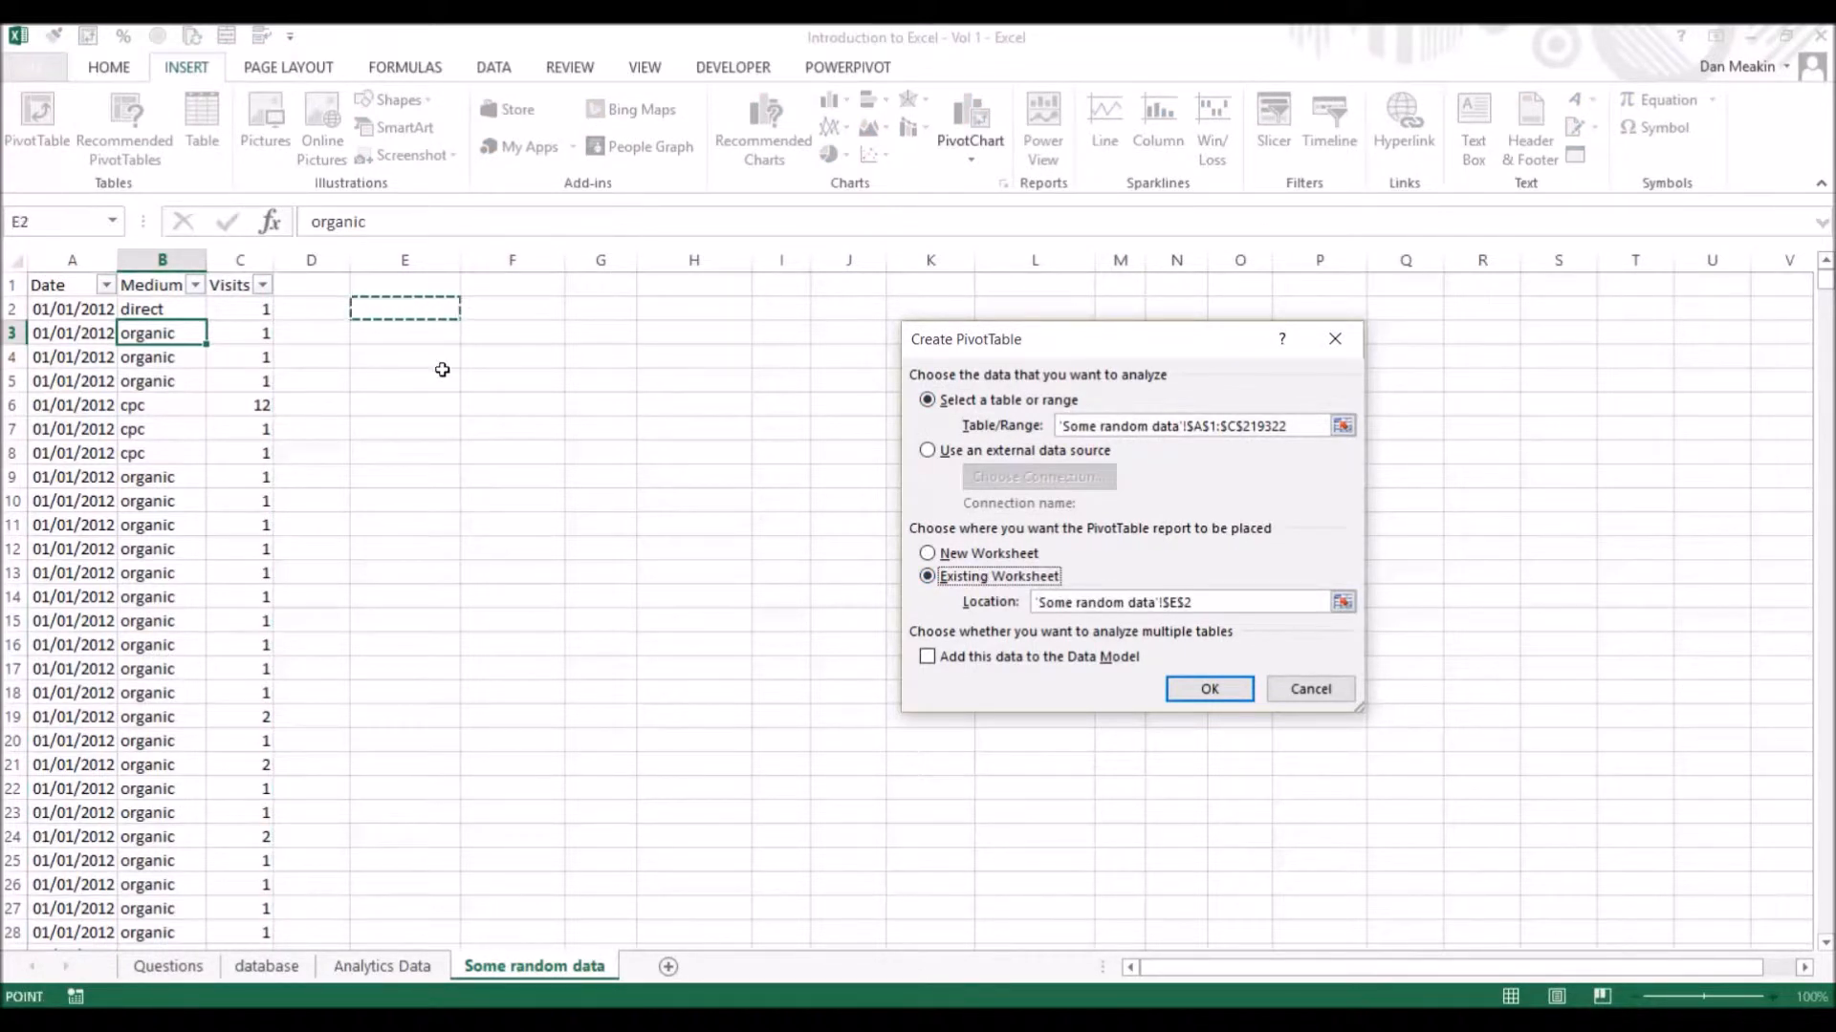
left_click(1207, 690)
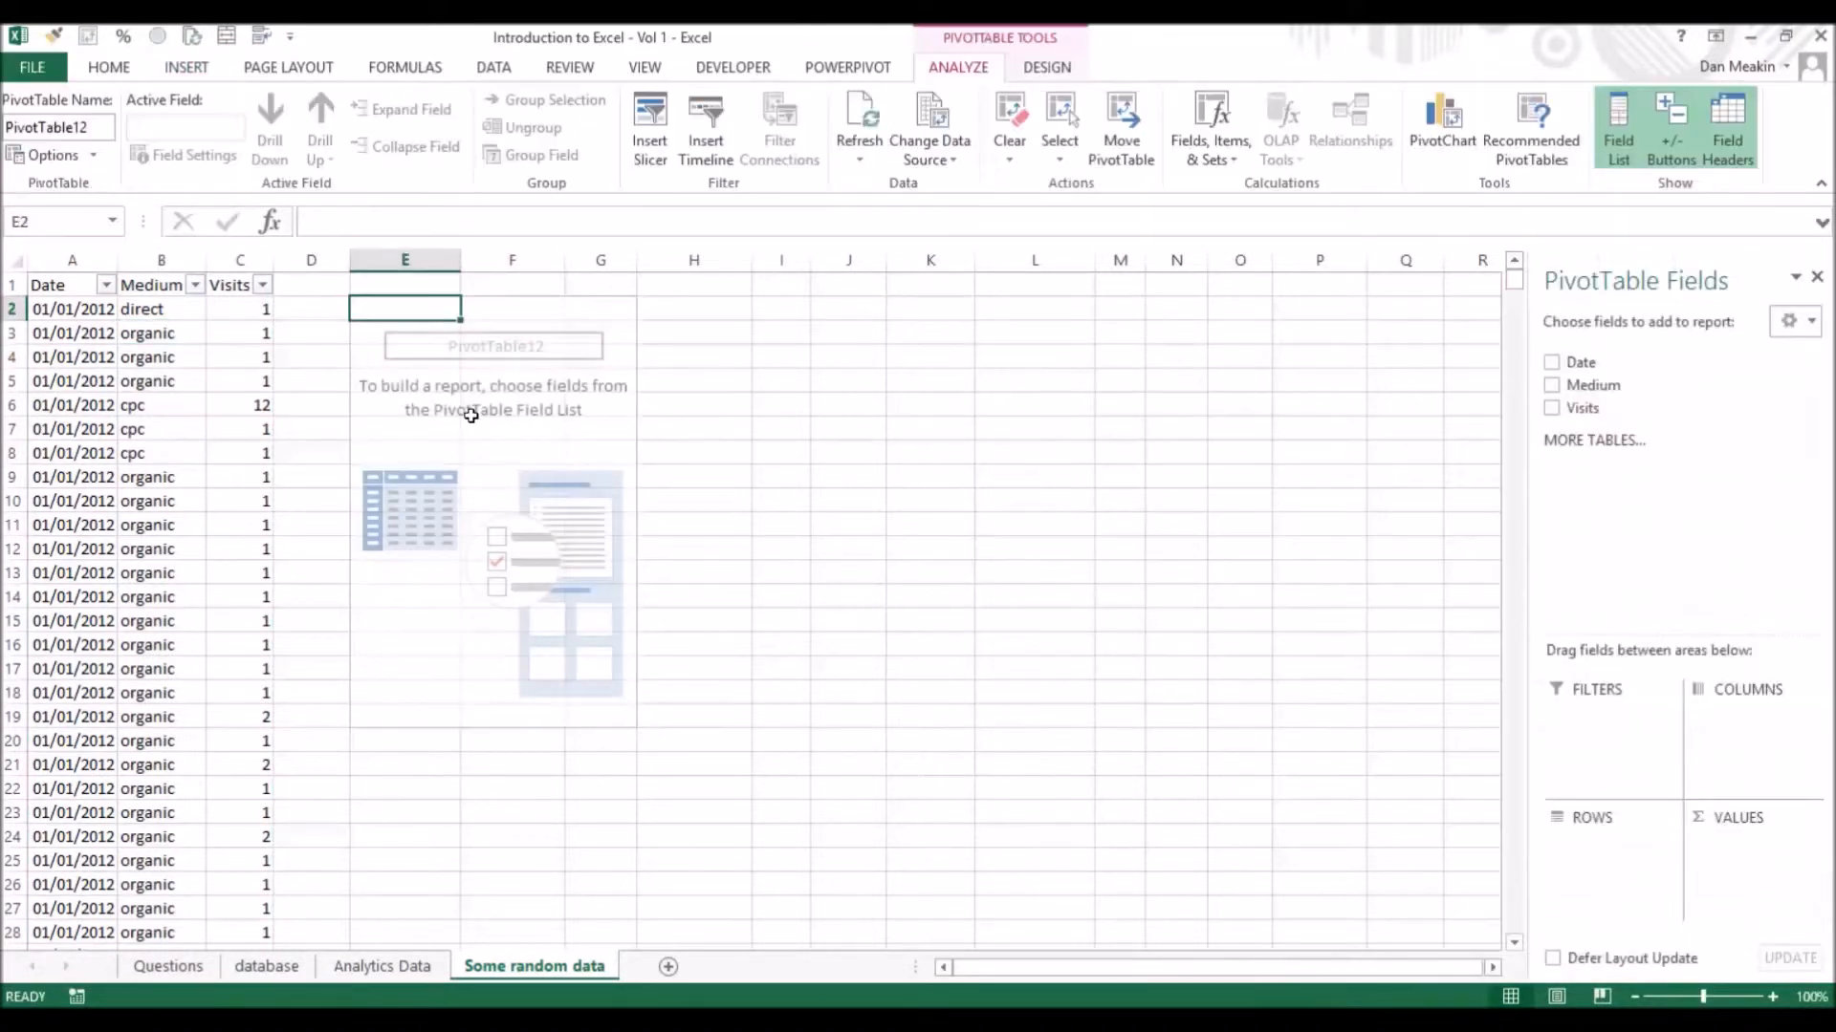
Lay out the PivotTable with Date as rows and the sum of Visits as values.
left_click_drag(1616, 365, 1613, 846)
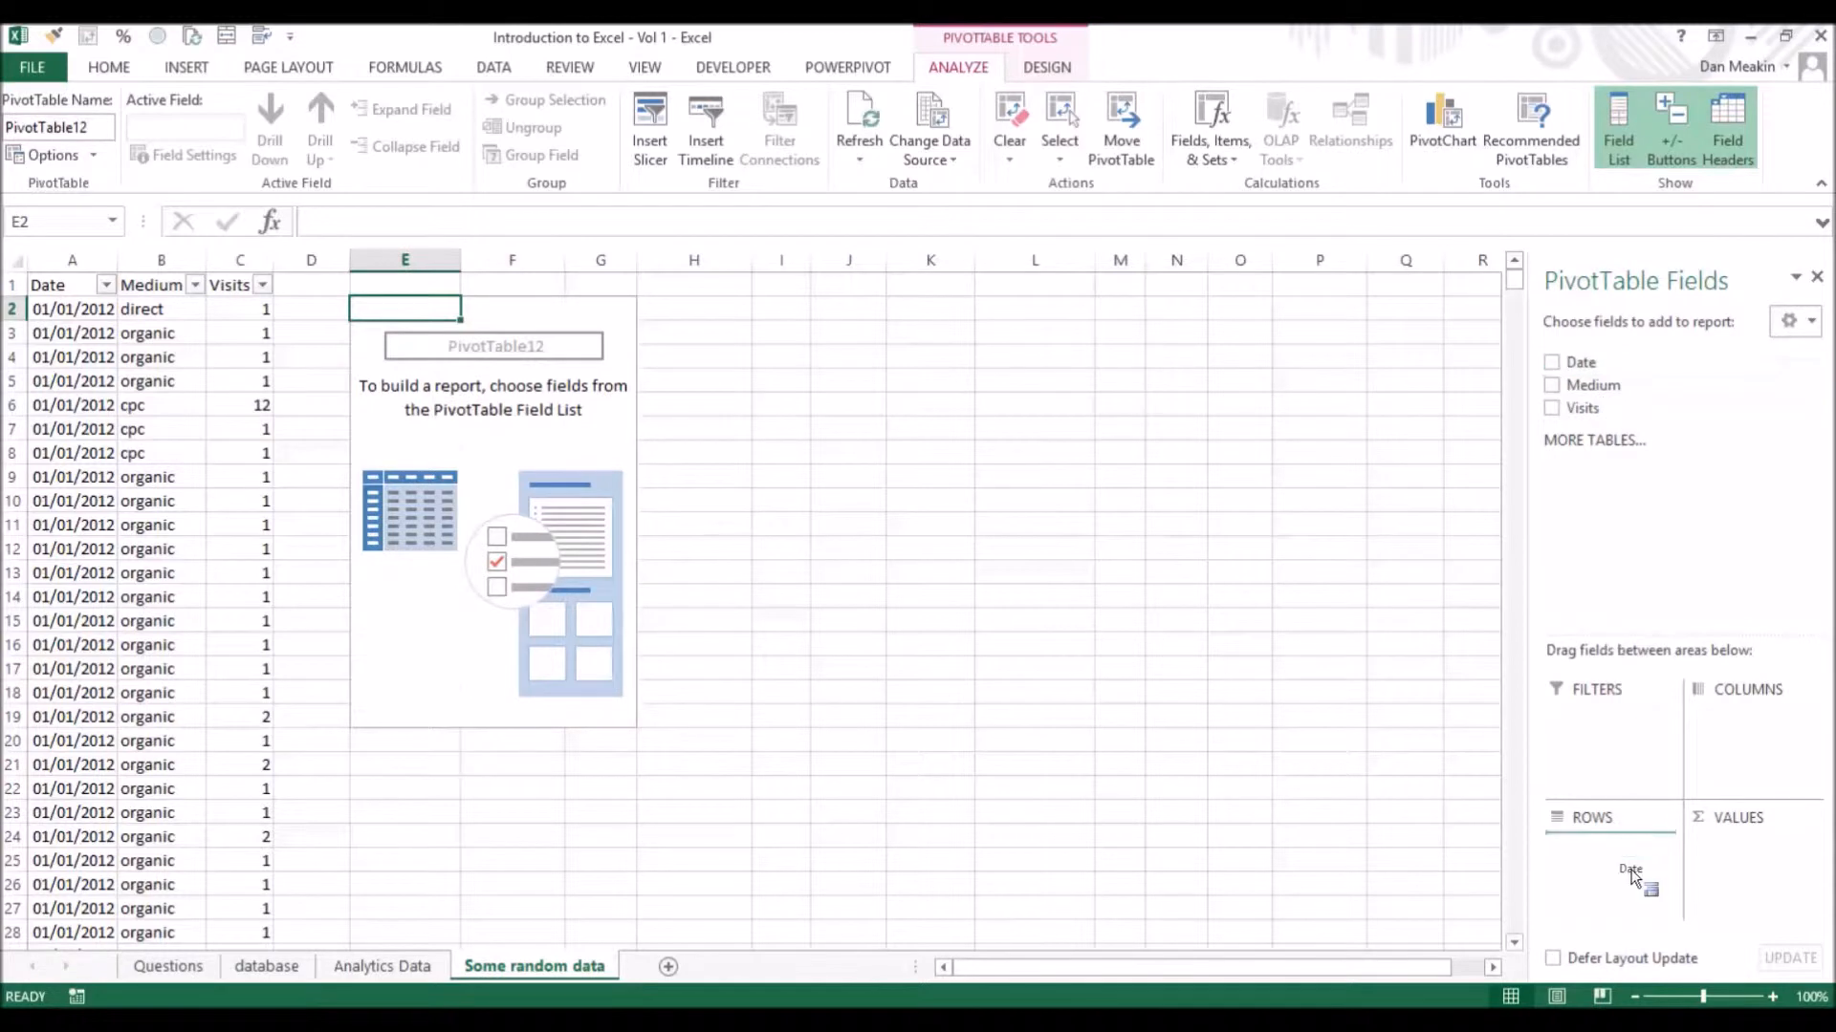
left_click_drag(1592, 408, 1764, 869)
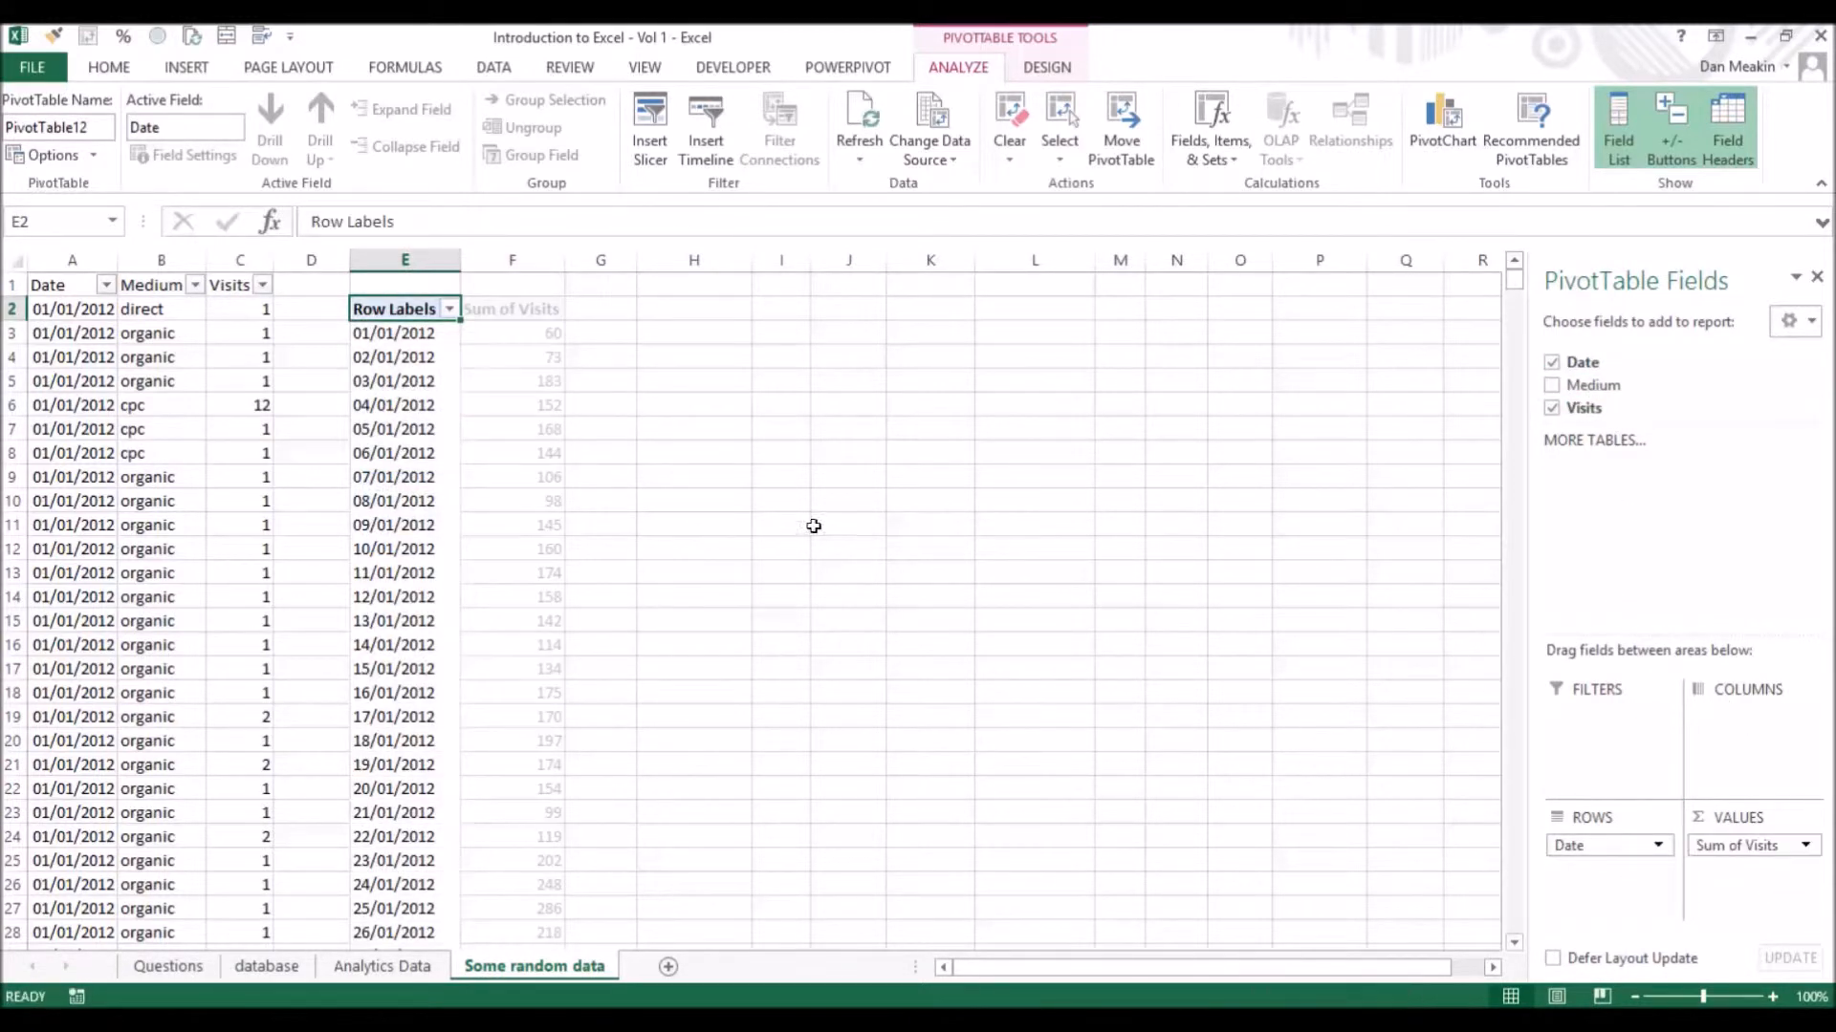
Insert a 2-D clustered column PivotChart from the PivotTable of visits by date.
left_click(485, 402)
left_click(186, 68)
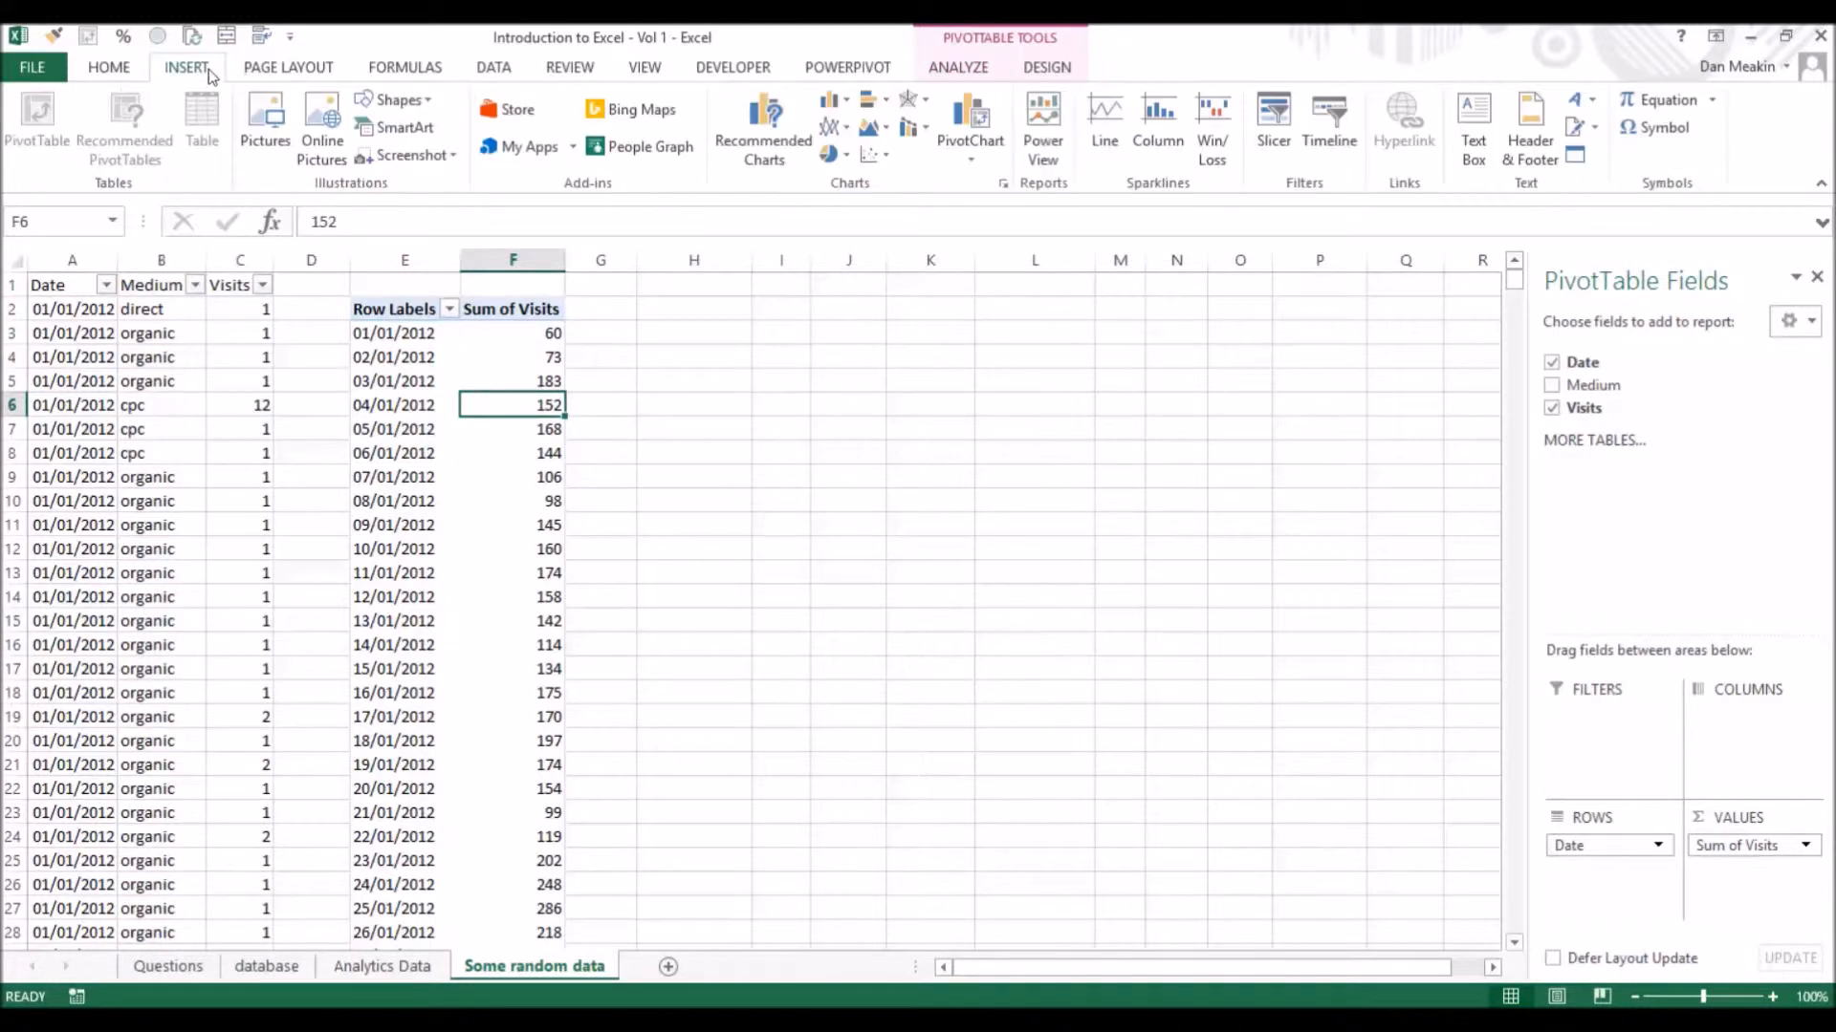
left_click(830, 99)
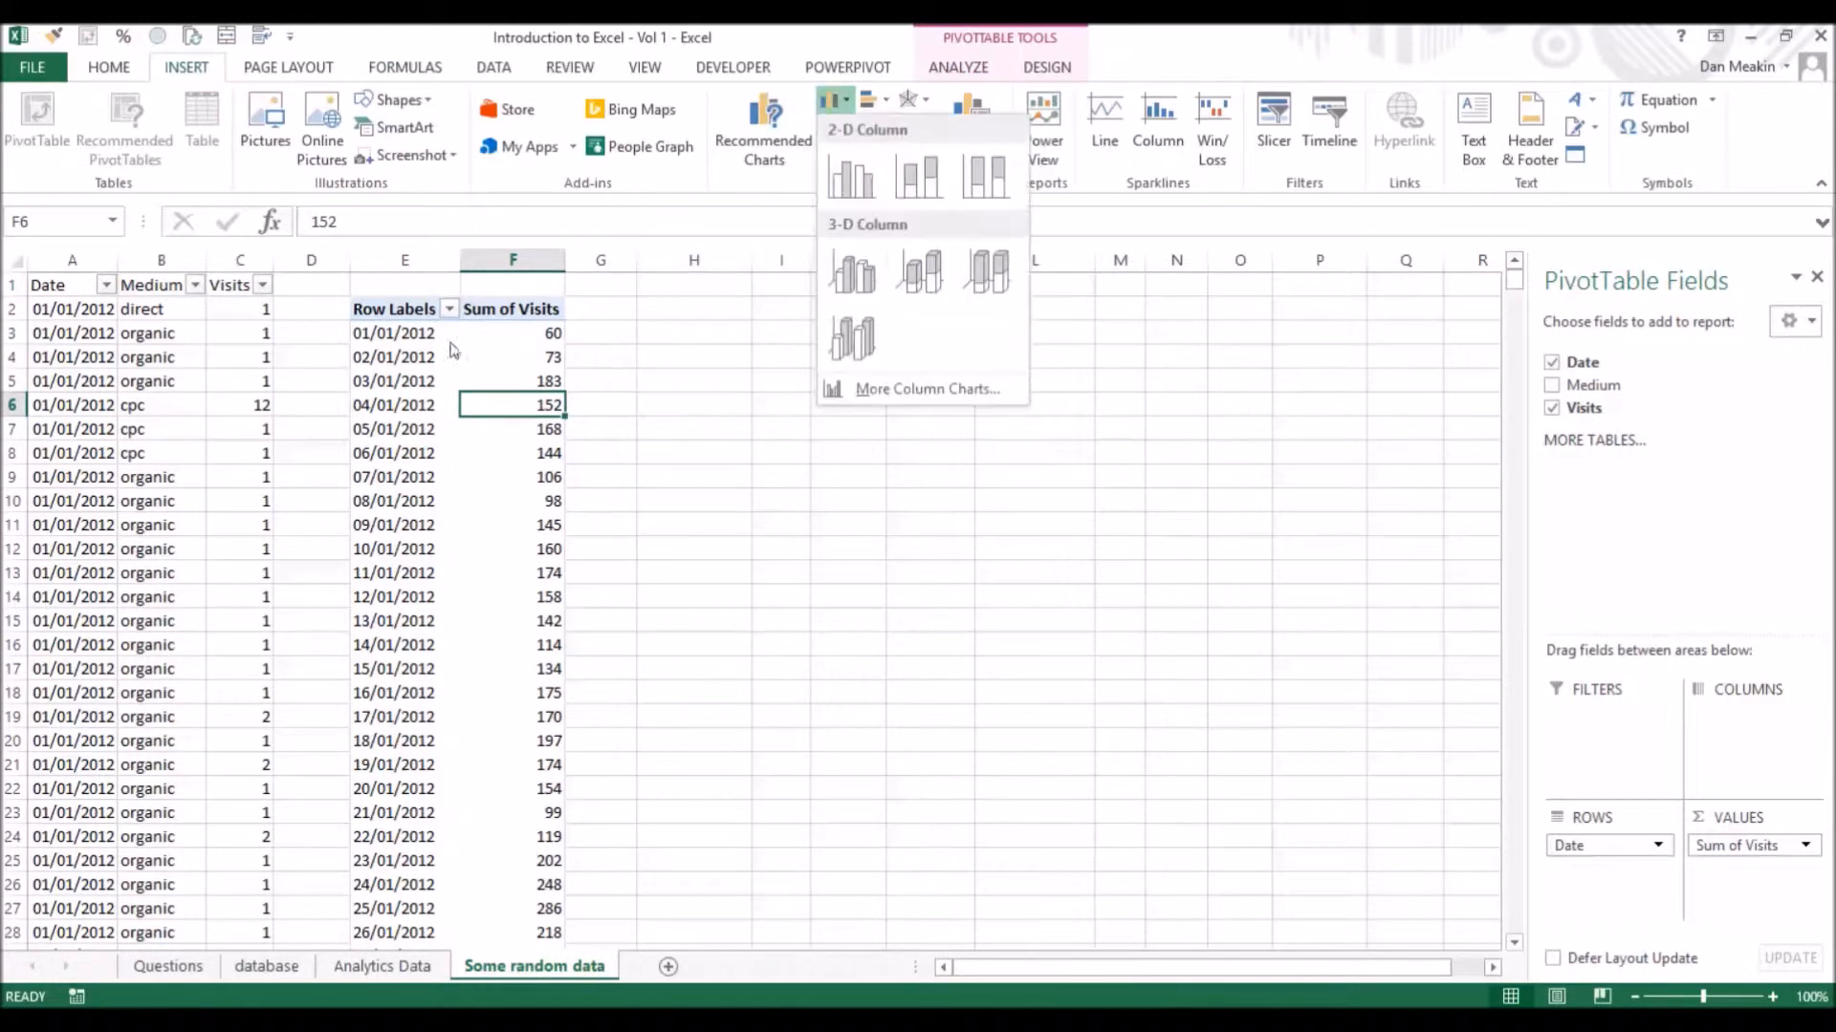
left_click(850, 177)
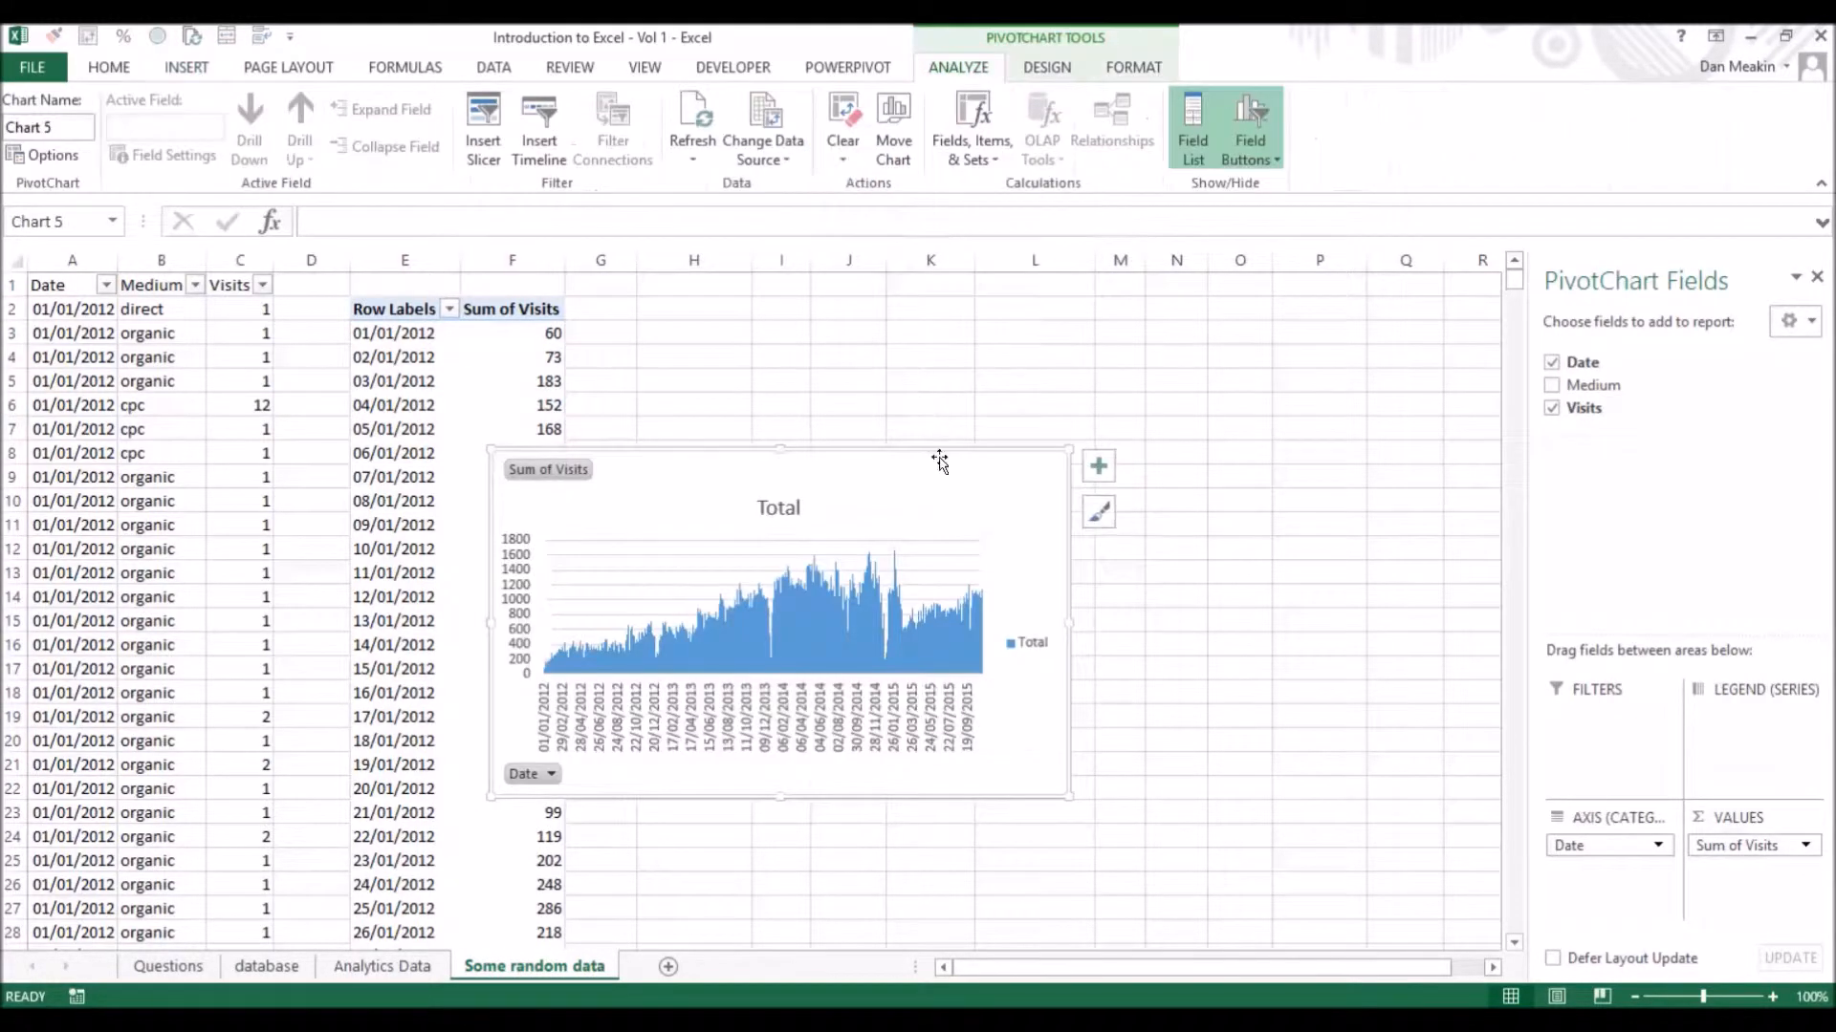
Widen the PivotChart to about column P and place it beside the PivotTable, starting near row 10.
left_click_drag(939, 459, 1046, 341)
left_click_drag(1181, 509, 1453, 509)
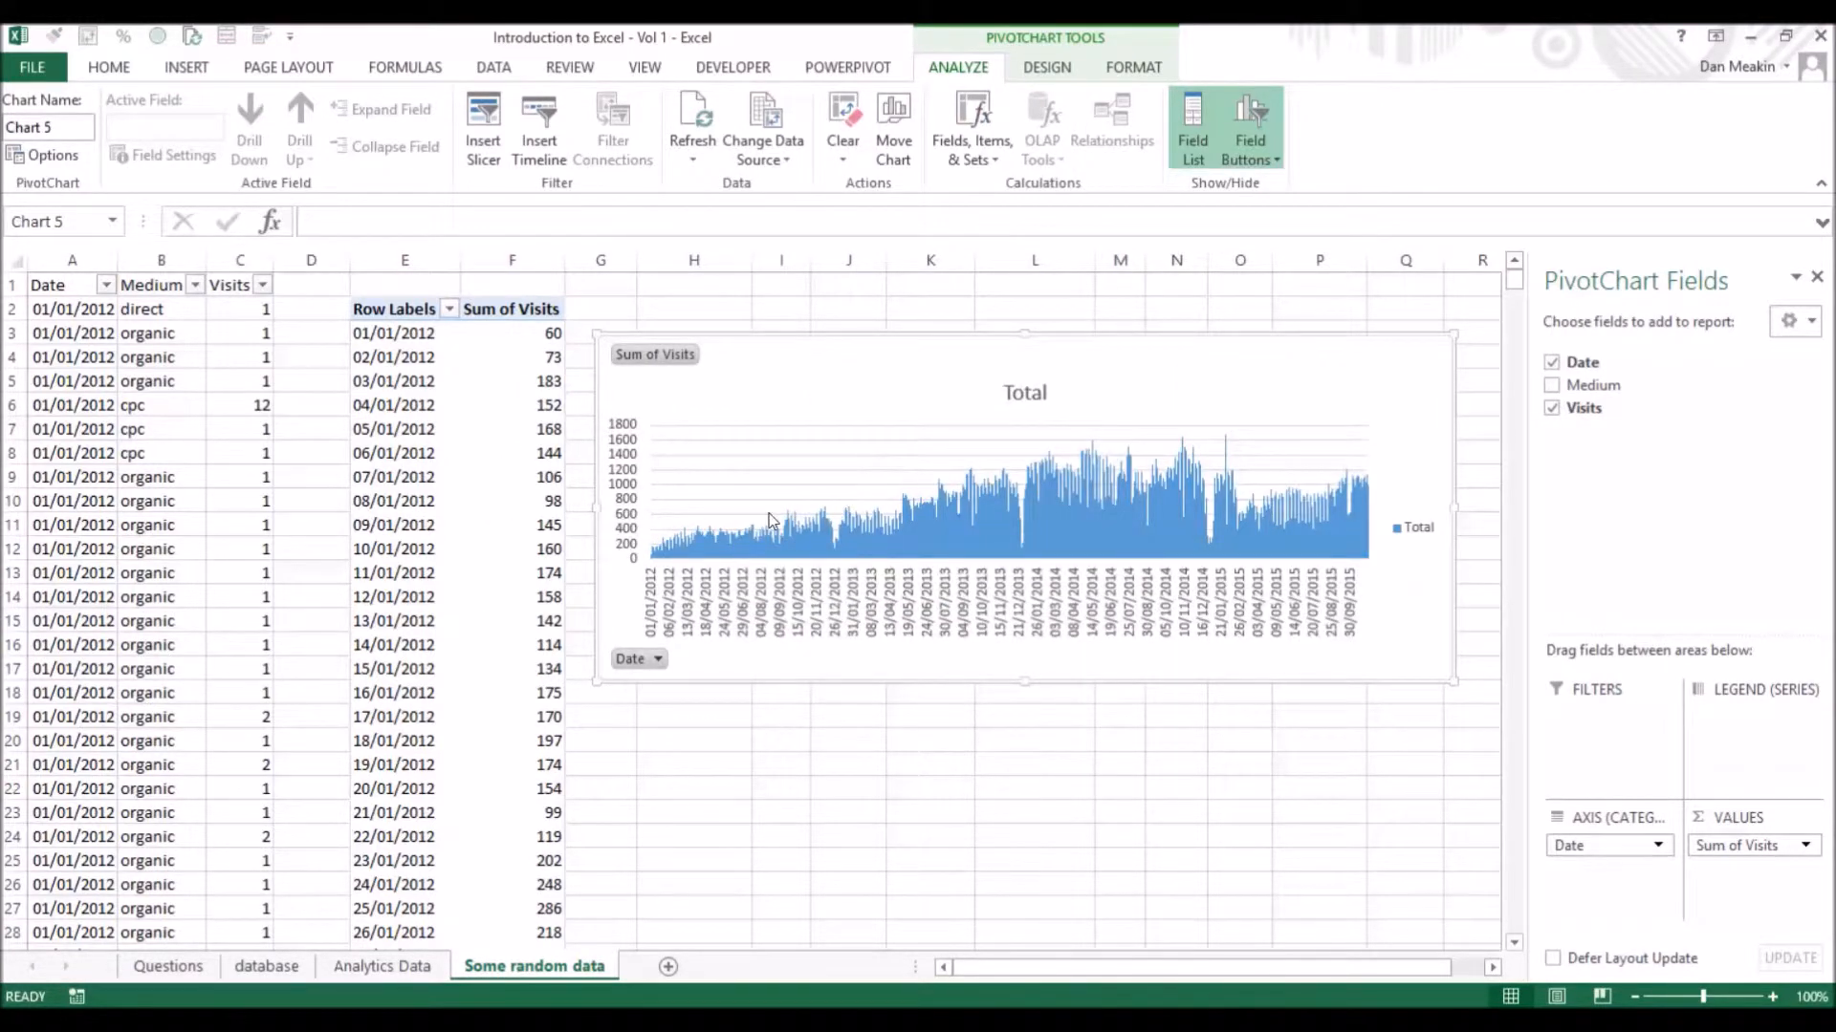
mouse_move(770, 351)
left_mouse_down()
mouse_move(750, 612)
mouse_move(750, 518)
left_mouse_up()
Hide all field buttons on the PivotChart, including Sum of Visits and Date.
right_click(629, 524)
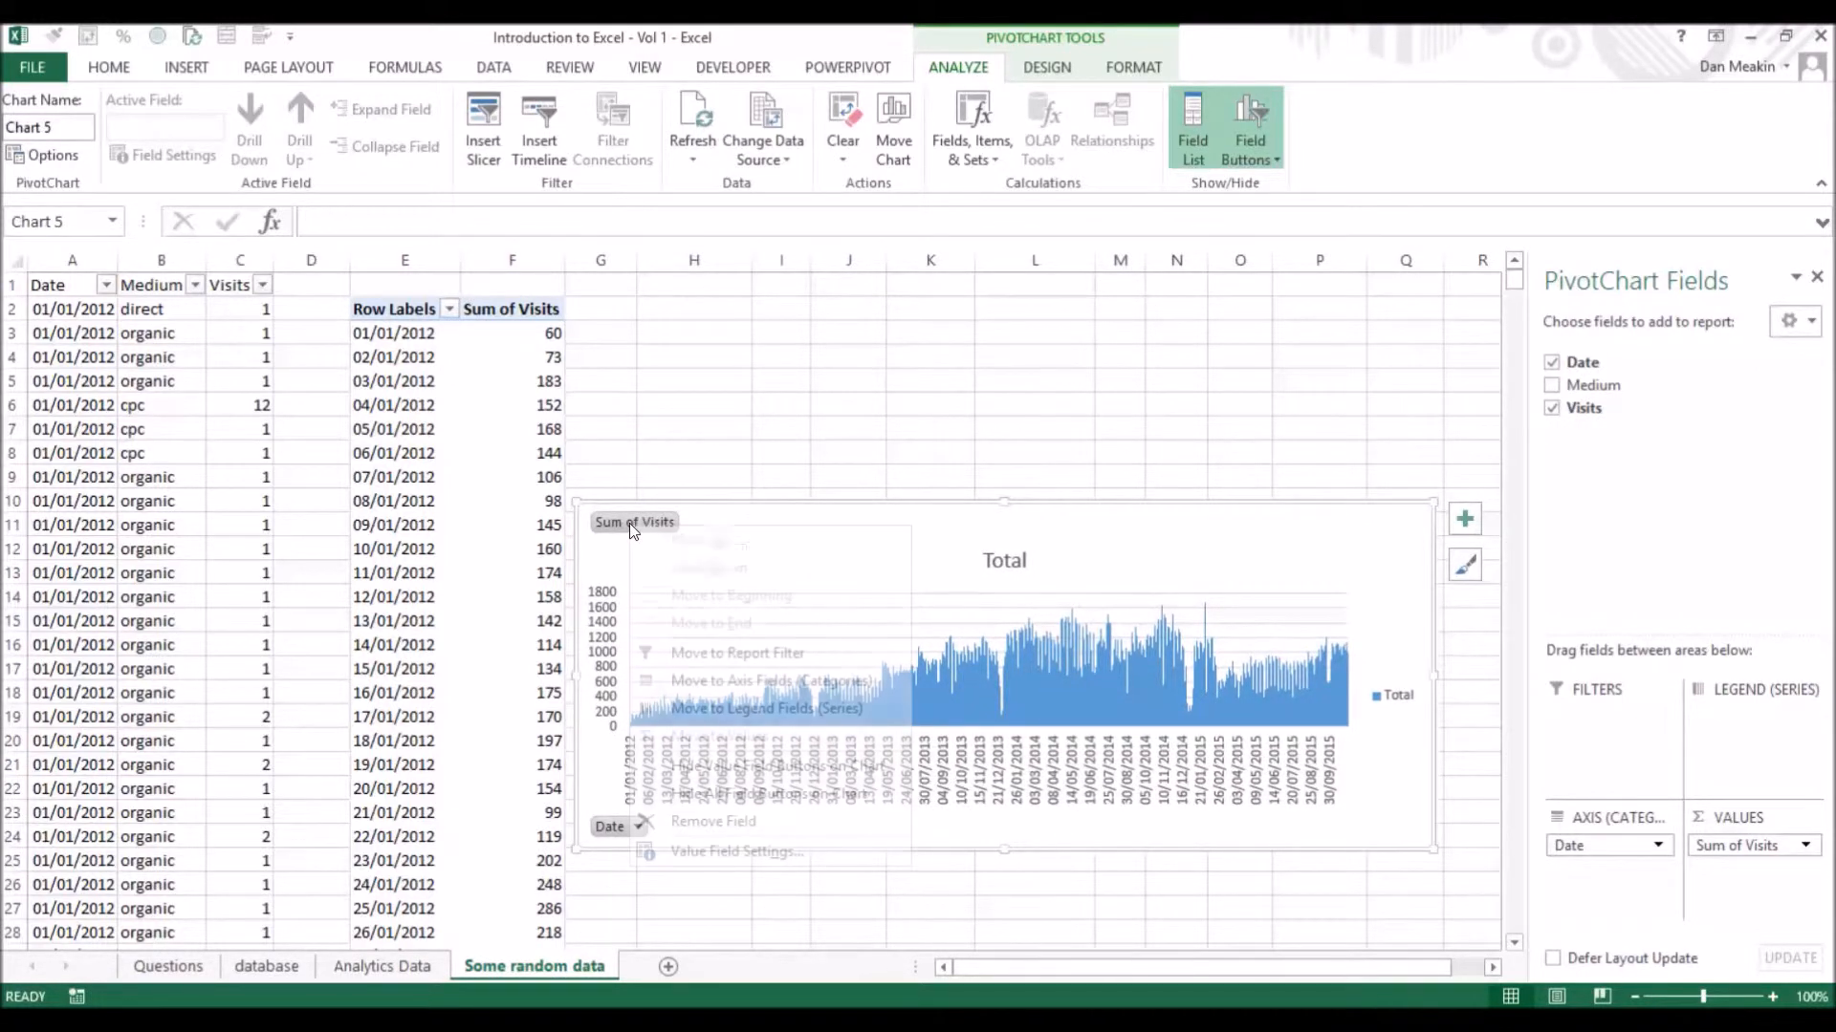
left_click(724, 770)
right_click(623, 824)
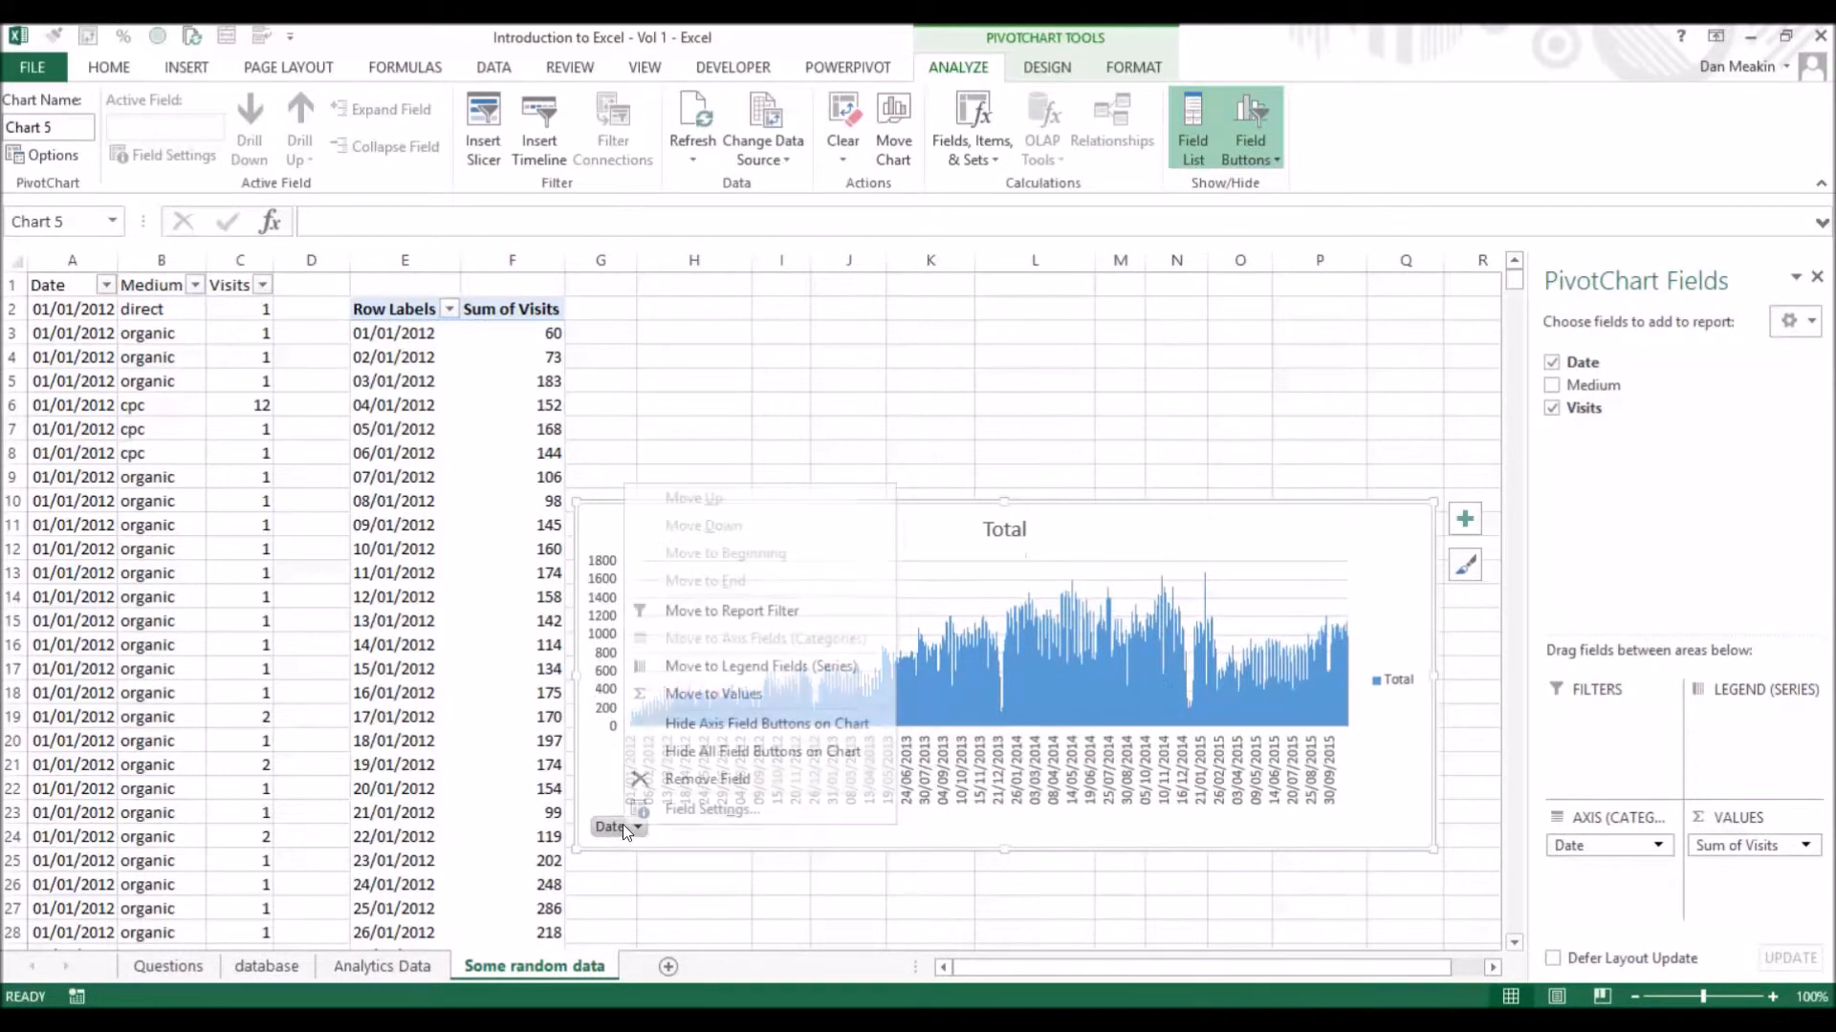
left_click(699, 755)
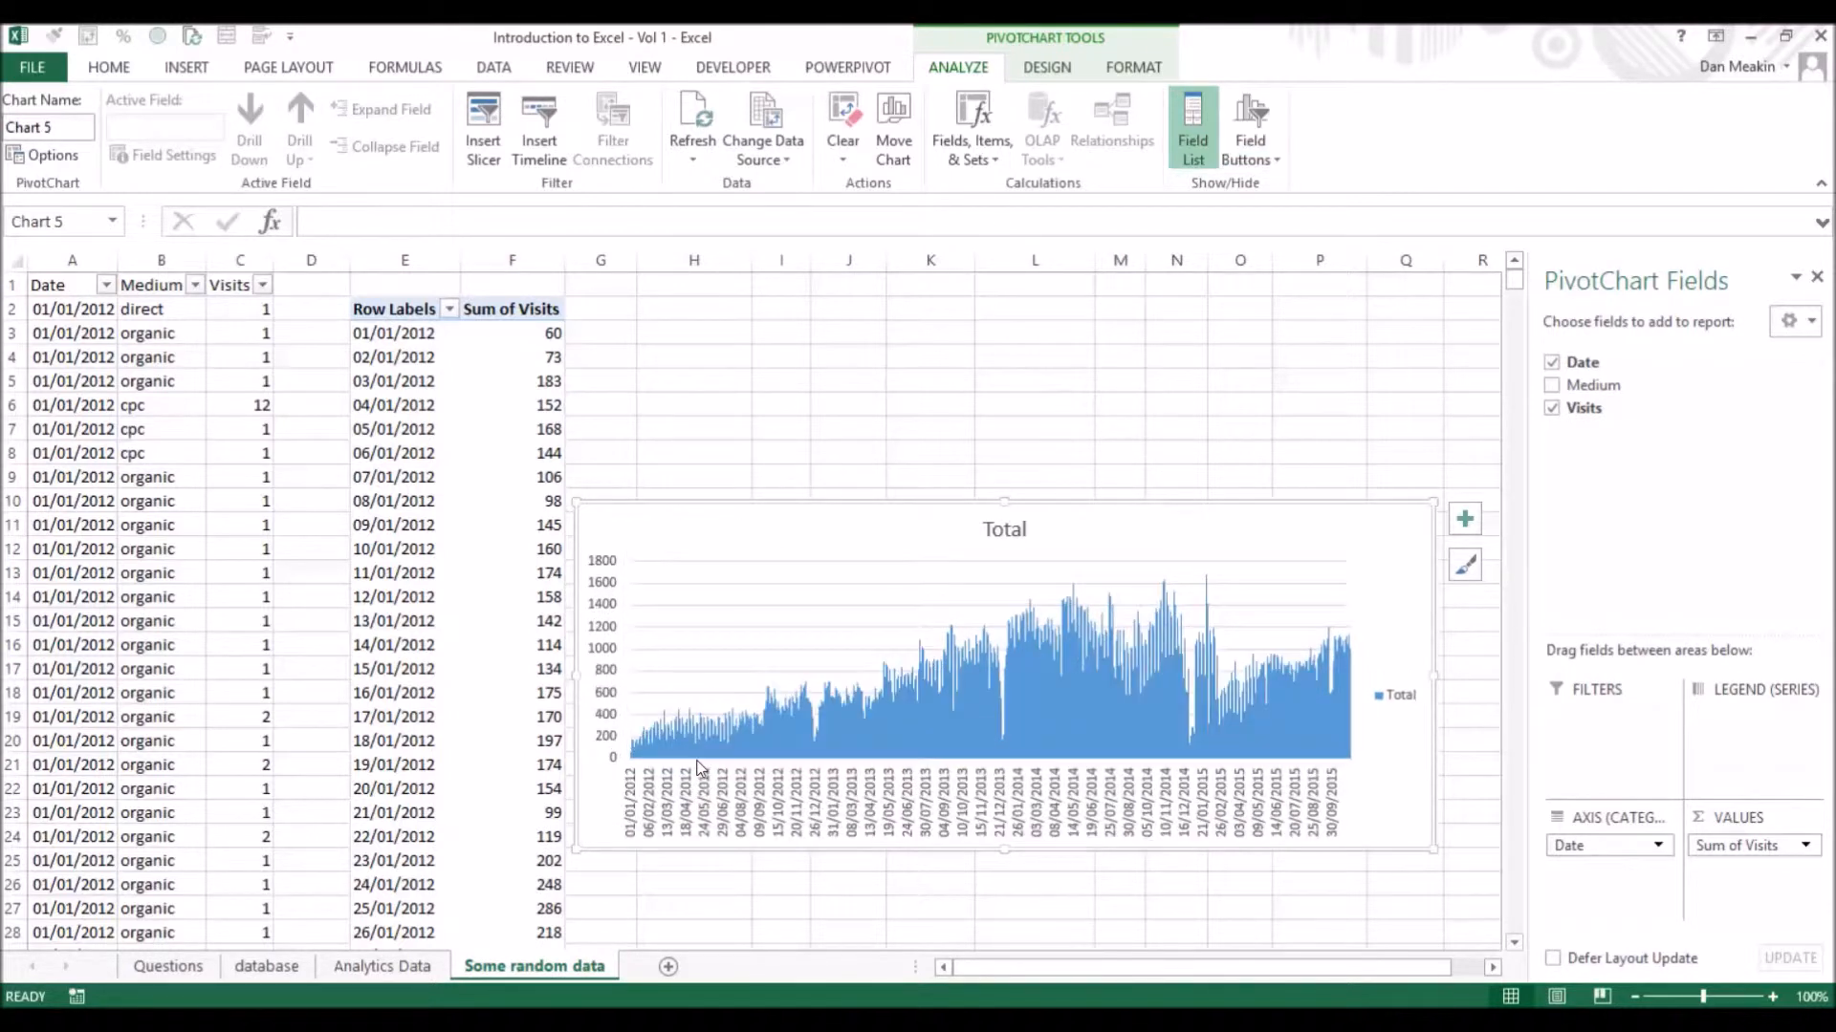
Retitle the PivotChart as Sessions and move the chart up to start near row 7.
left_click(1026, 532)
double_click(1023, 529)
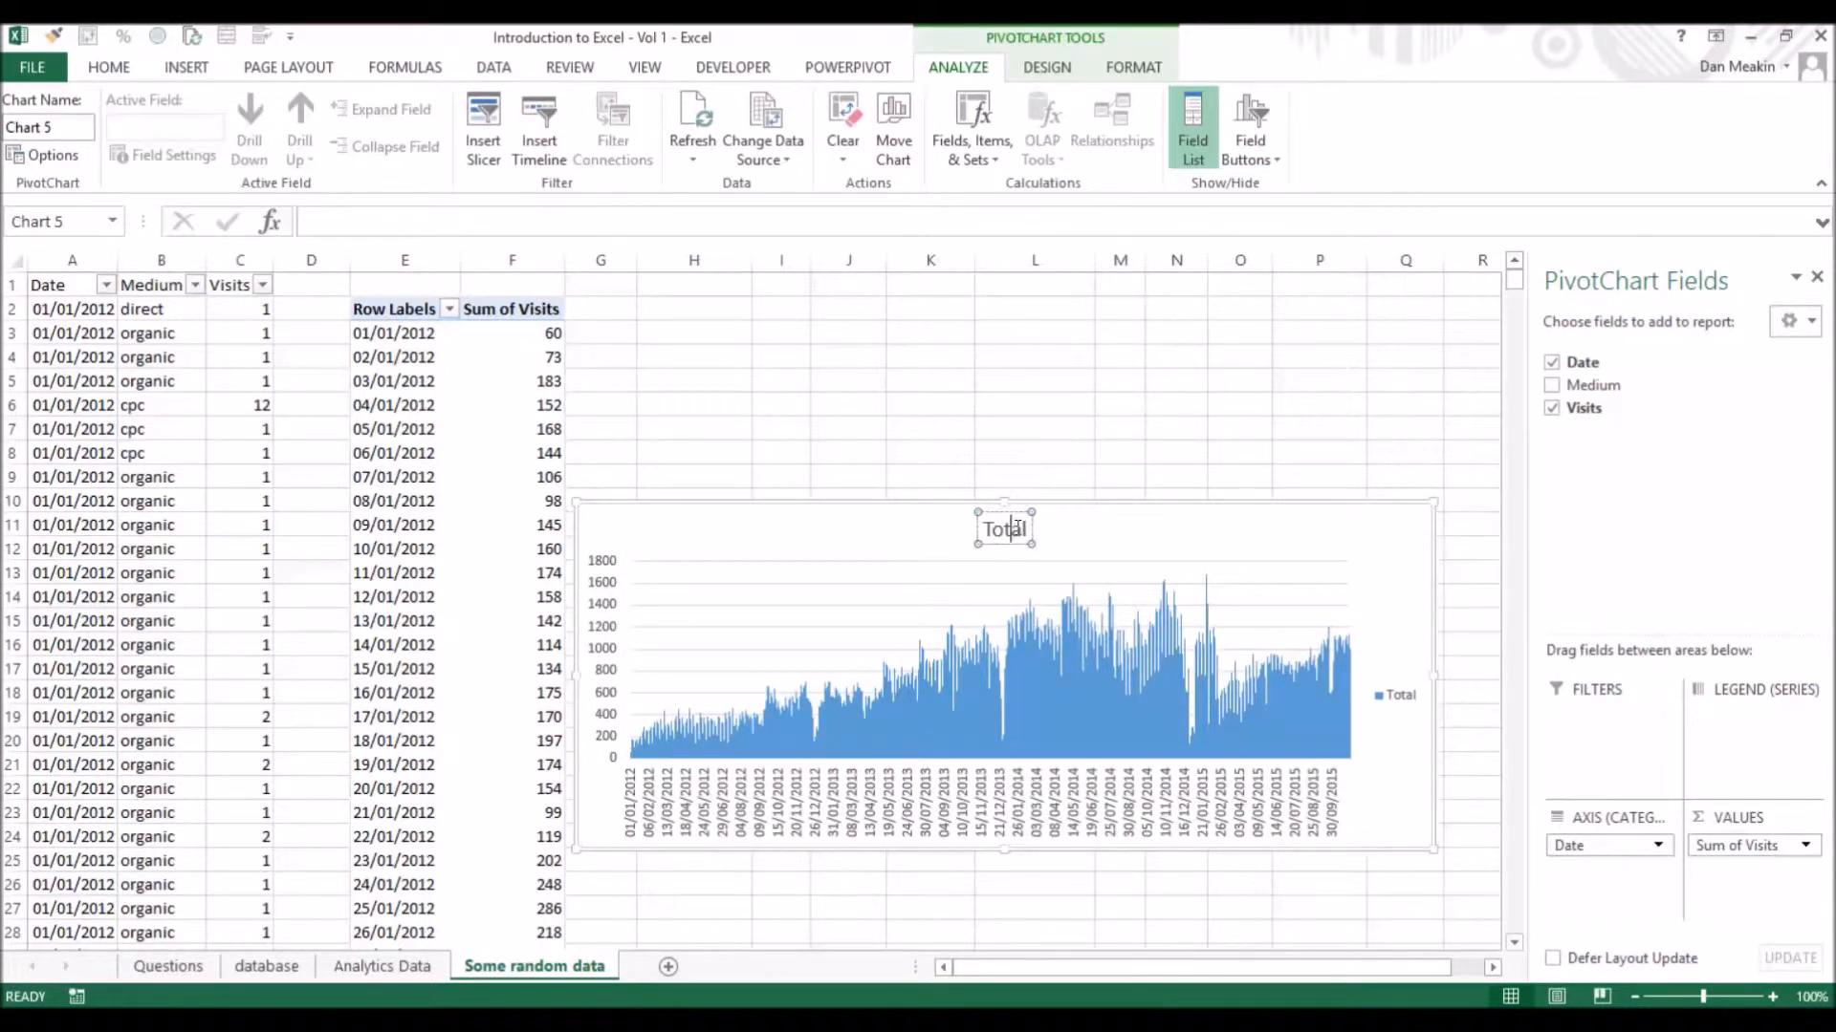
type("Sessions")
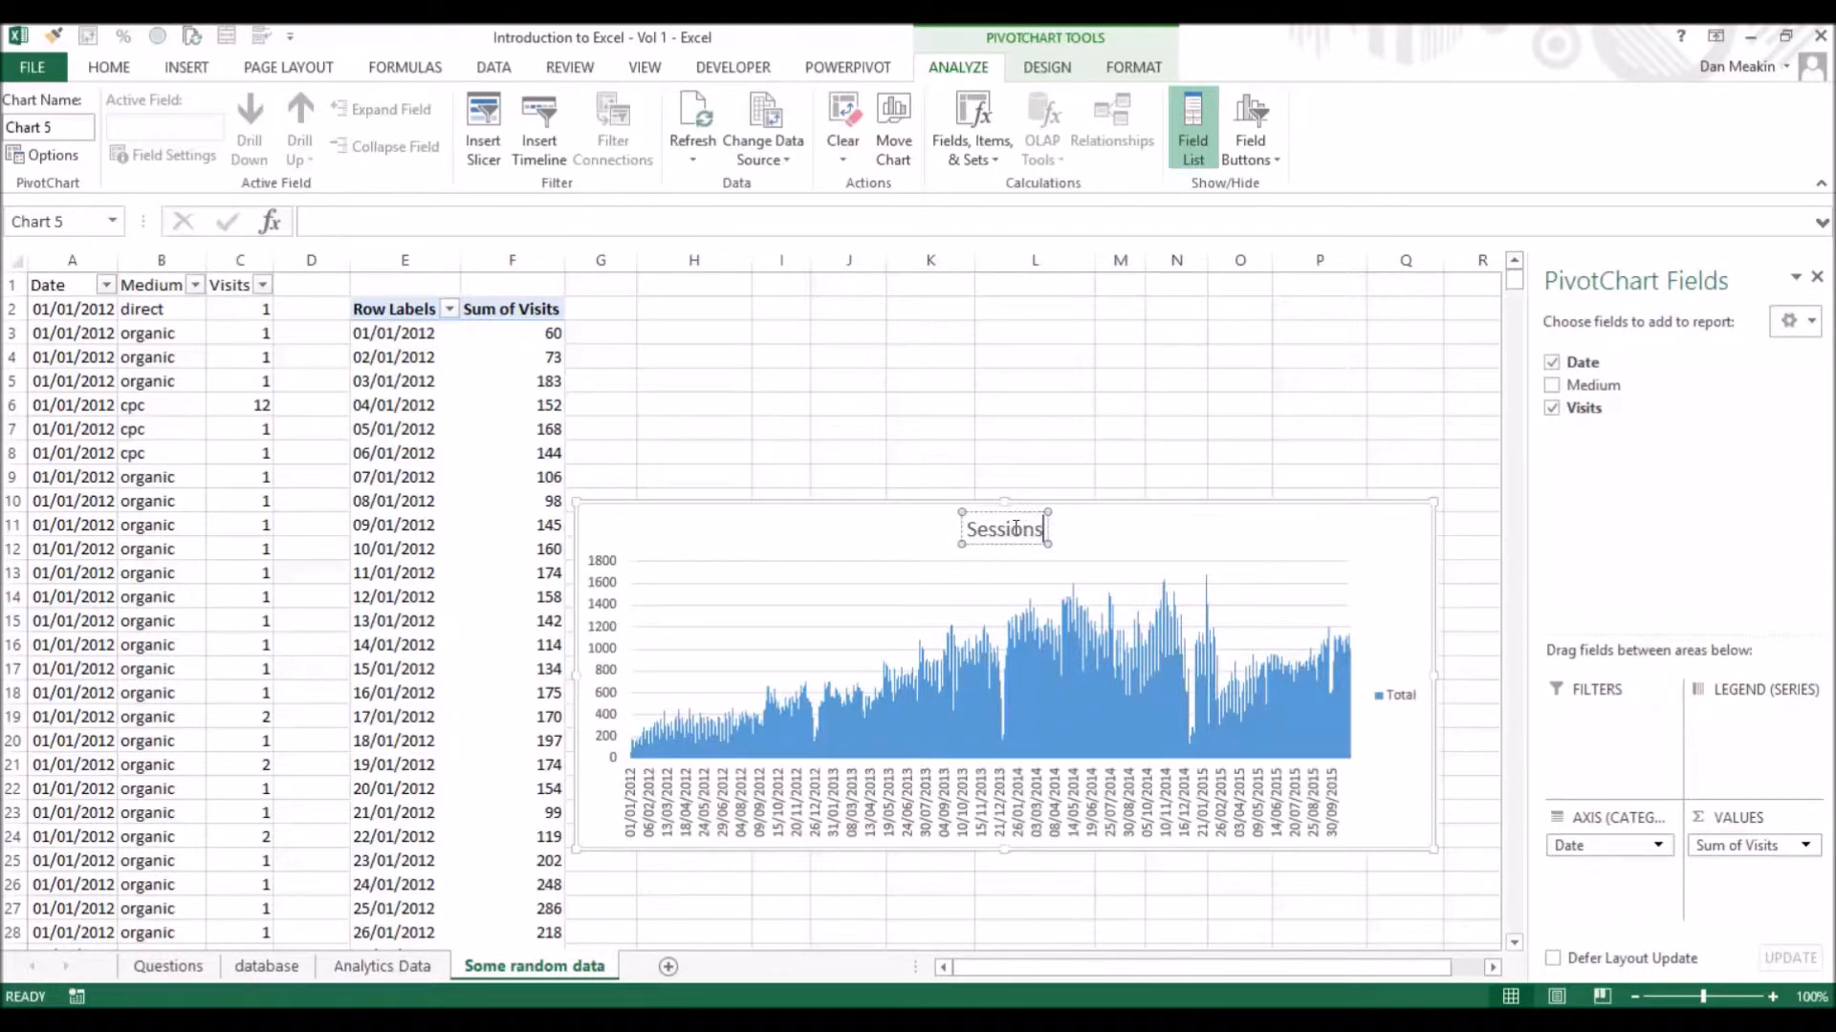
left_click(1079, 529)
left_click_drag(1097, 508, 1099, 423)
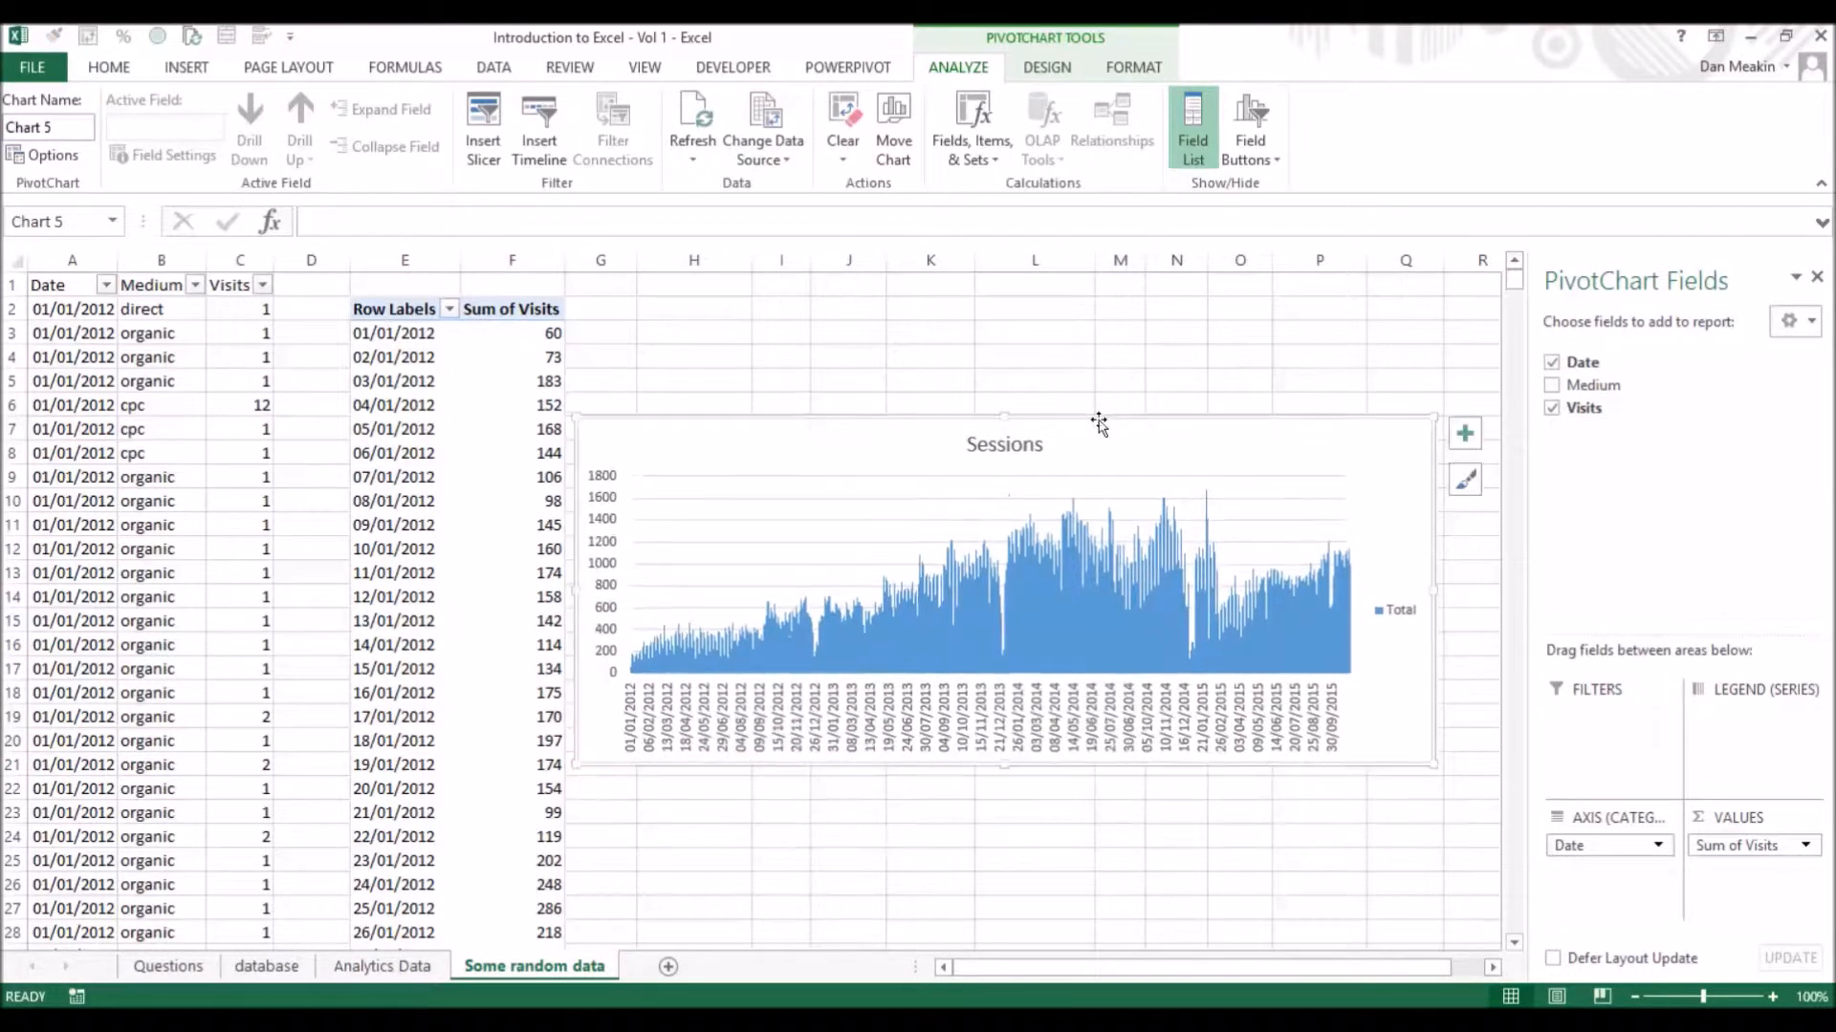
Insert a timeline for the PivotTable based on the Date field.
left_click(478, 364)
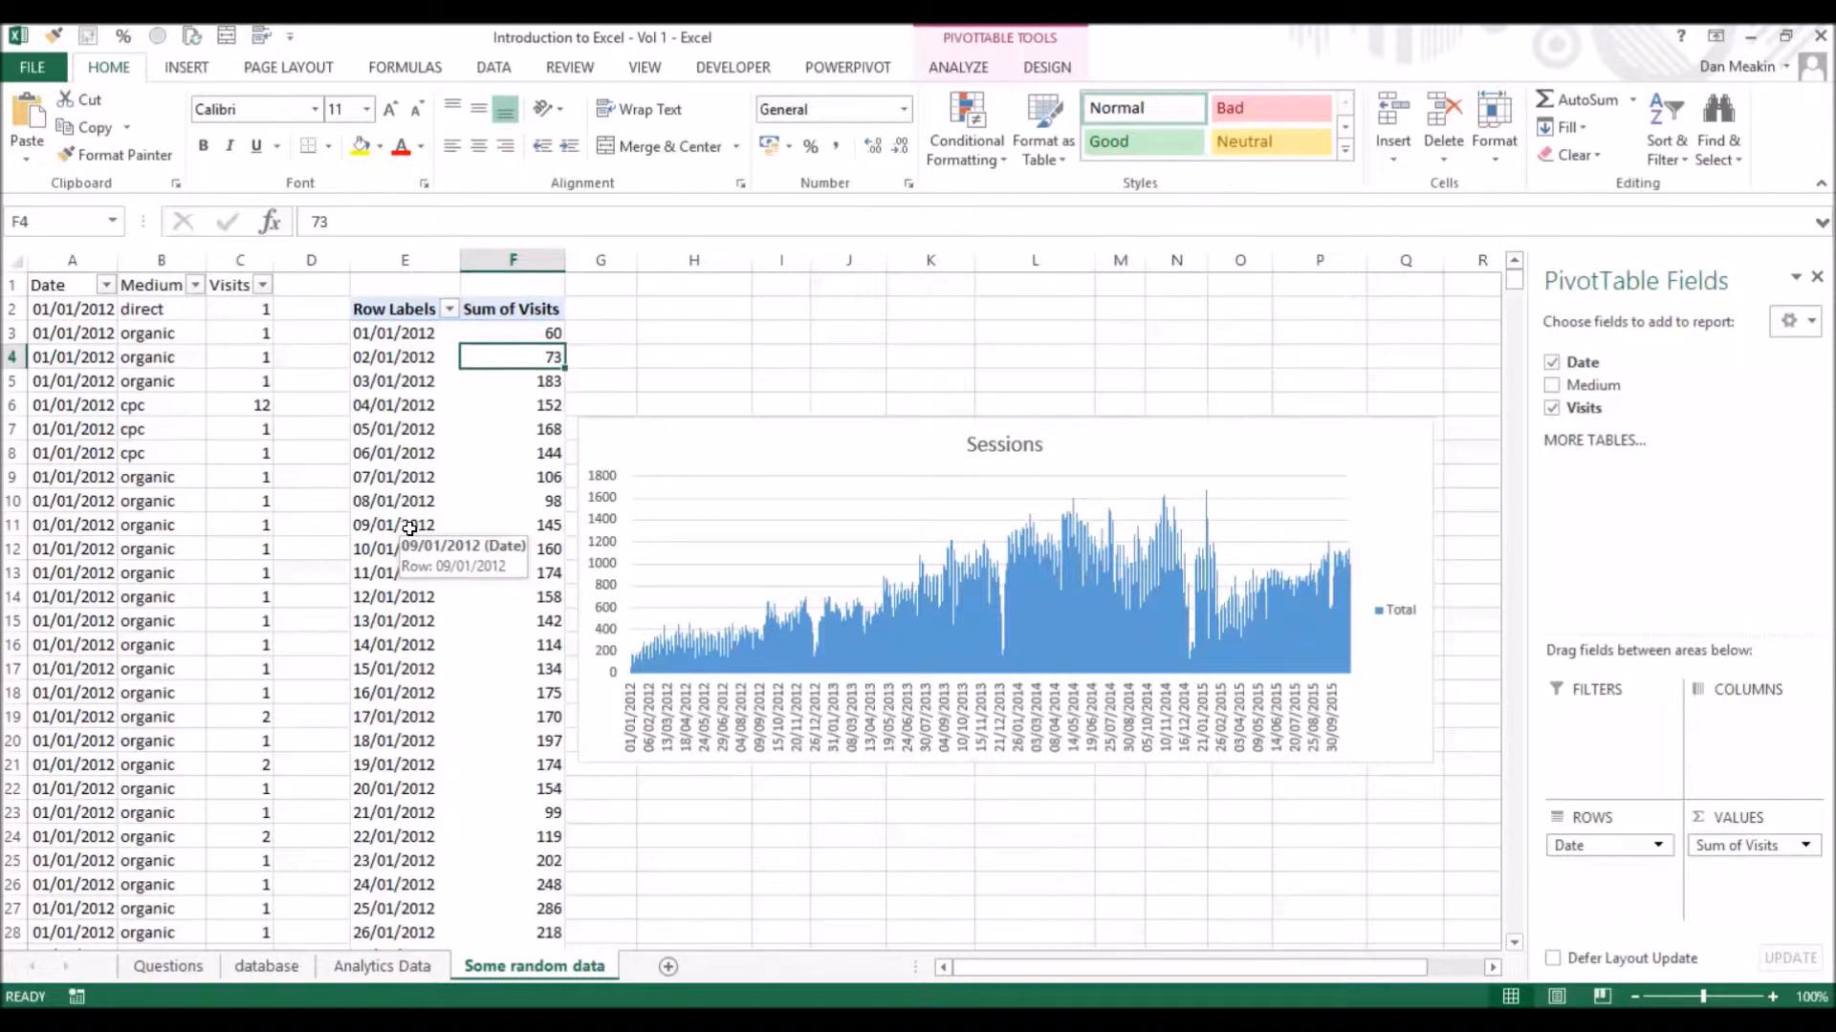
left_click(958, 67)
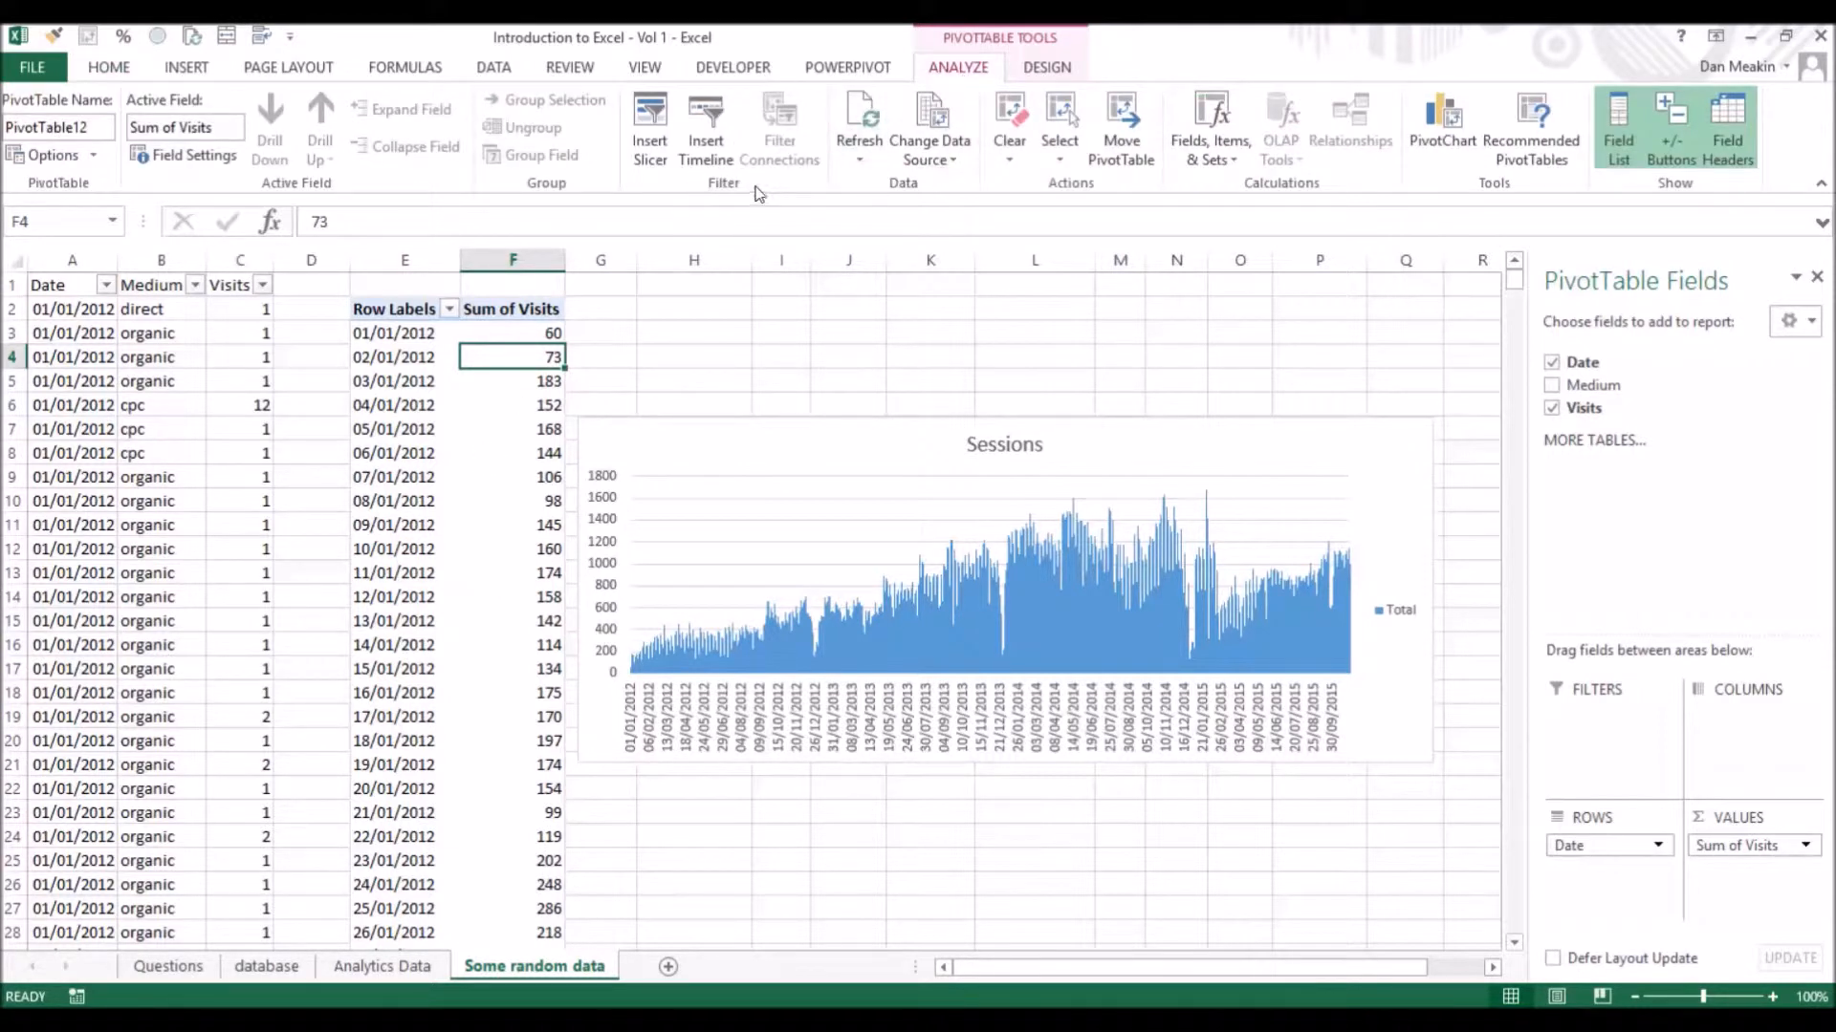
left_click(716, 146)
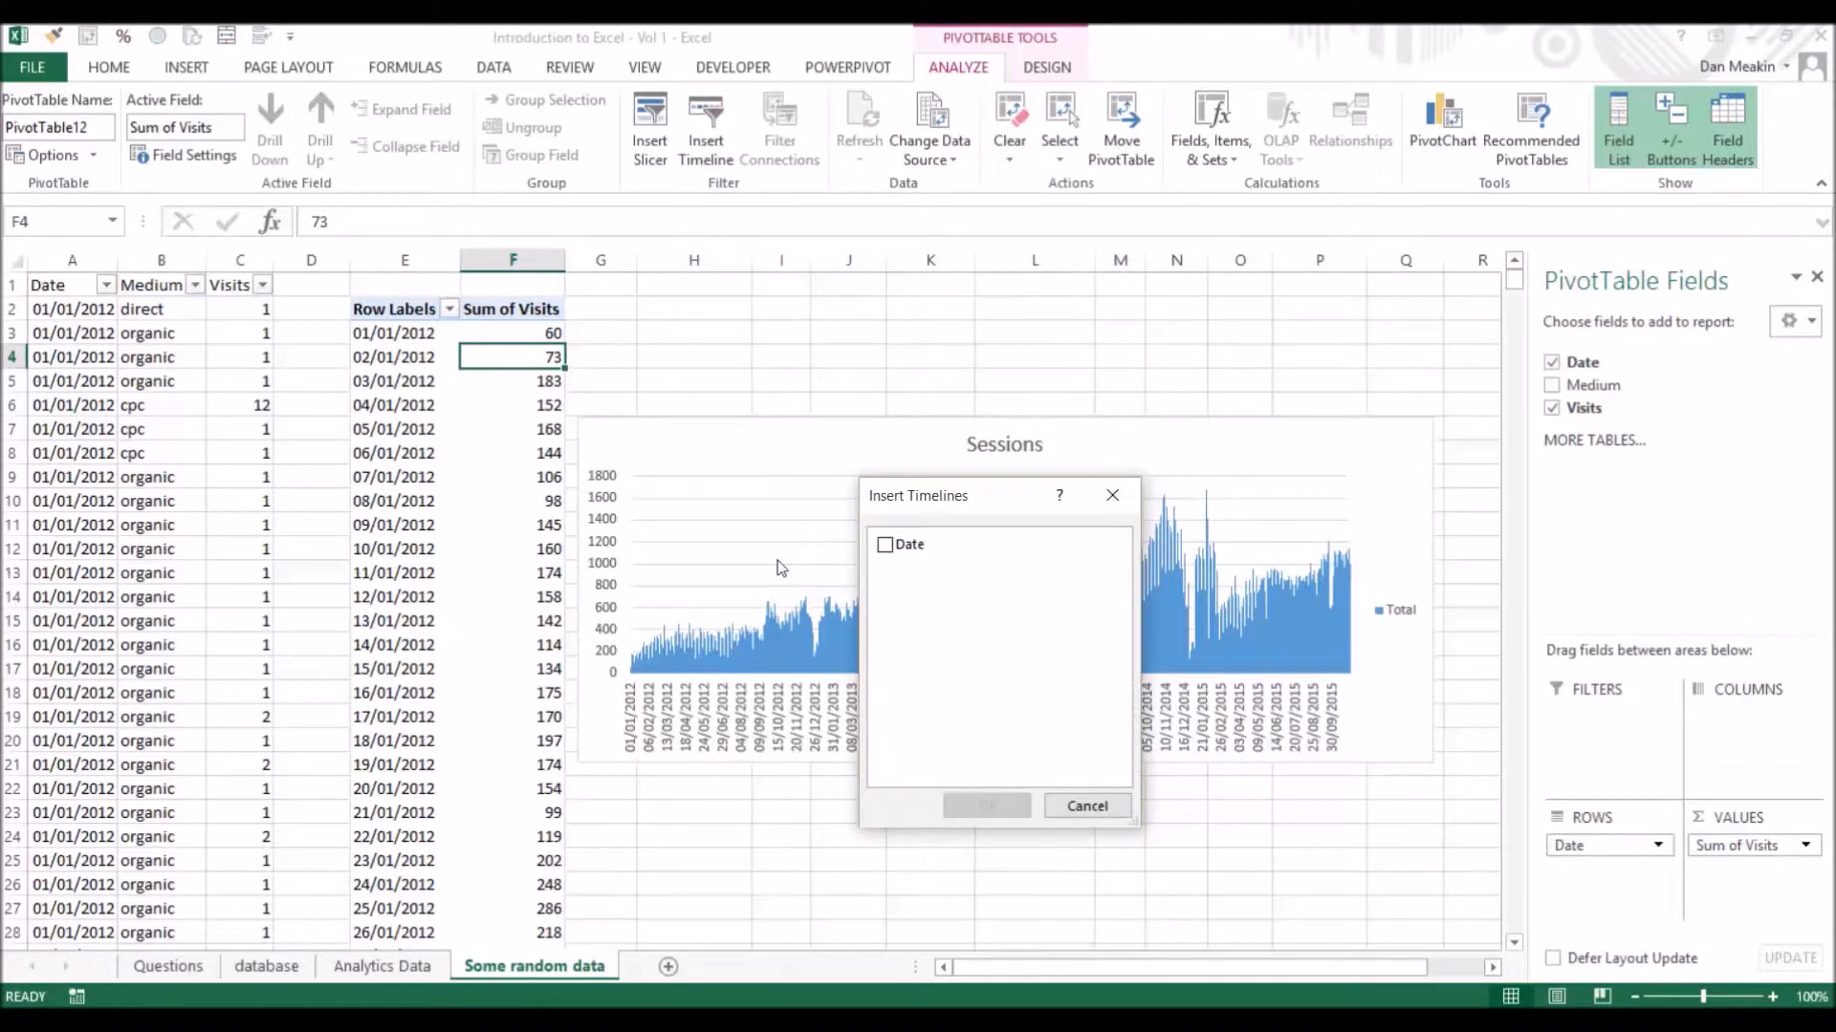
left_click(885, 545)
left_click(987, 808)
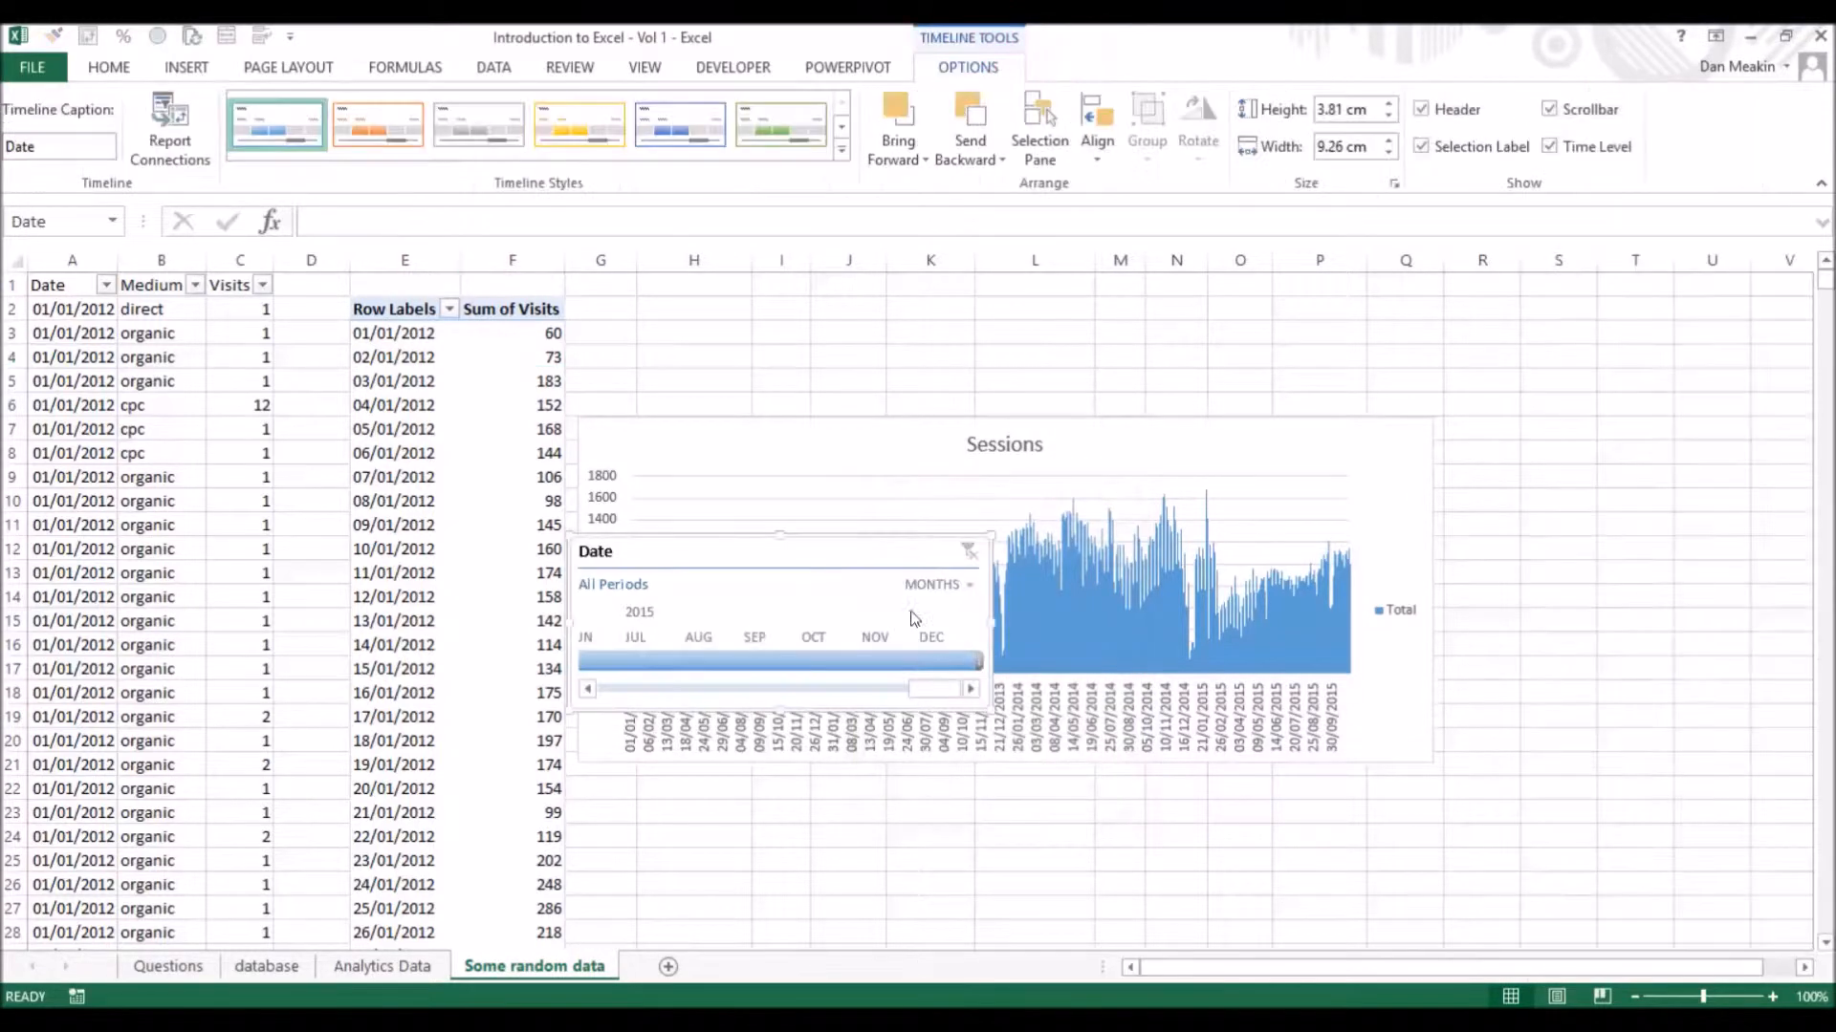
Place the Date timeline above the chart, widen it to about 21.64 cm, and move the chart down to about row 12.
left_click_drag(851, 545, 866, 273)
left_click_drag(1004, 376, 1566, 376)
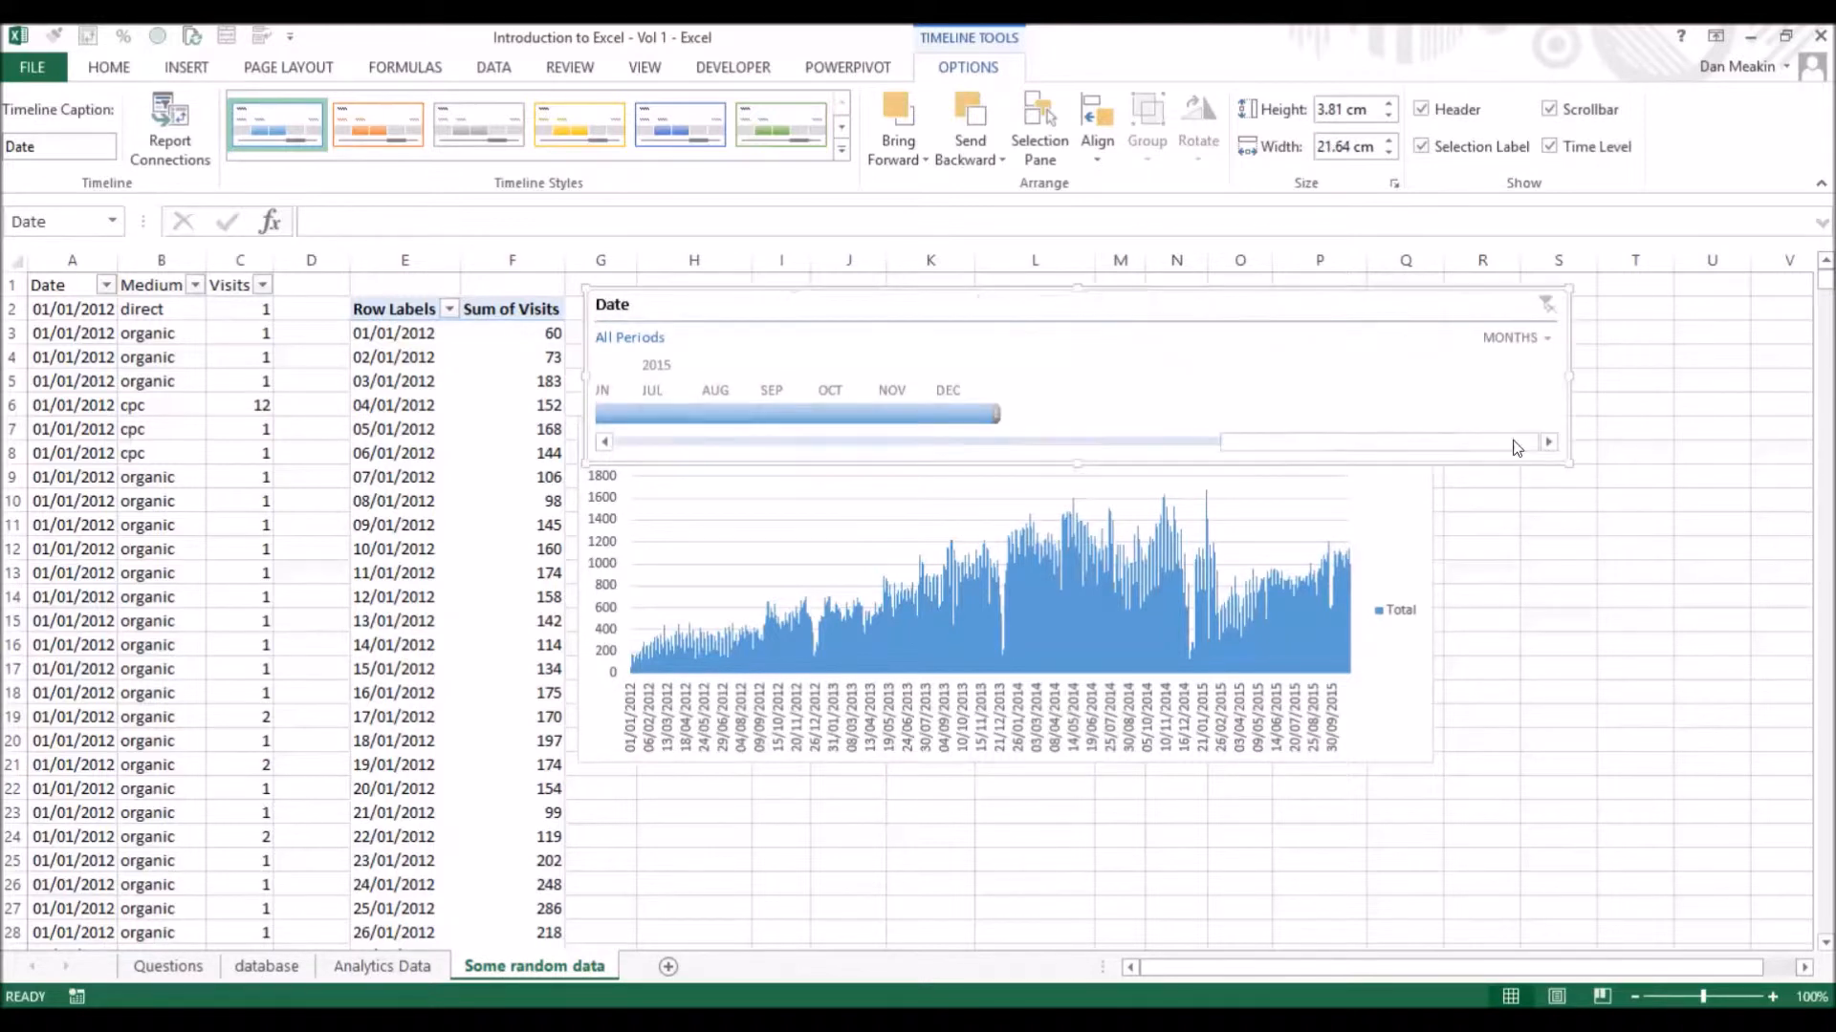
left_click_drag(1430, 527, 1446, 664)
left_click_drag(1278, 451, 1129, 463)
left_click(1119, 496)
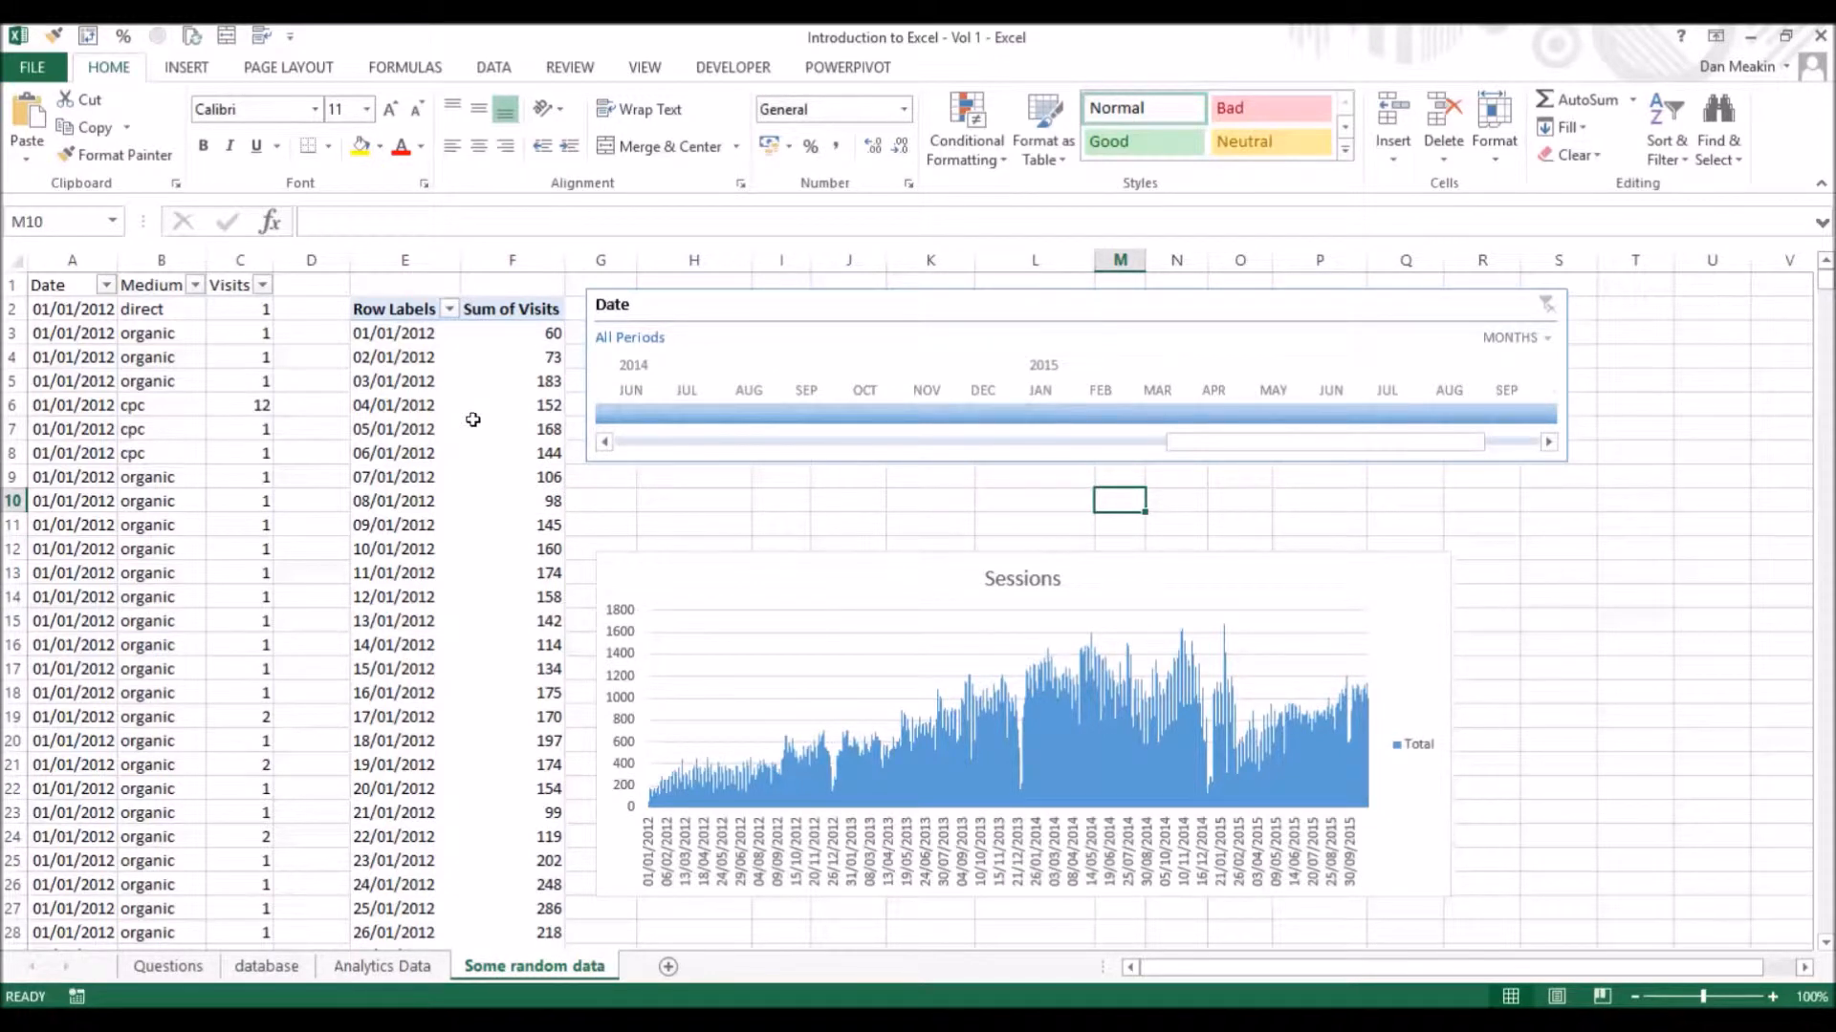
Filter the timeline to January 2015, check the PivotTable's dates, and extend the period to January through May 2015.
left_click(1066, 420)
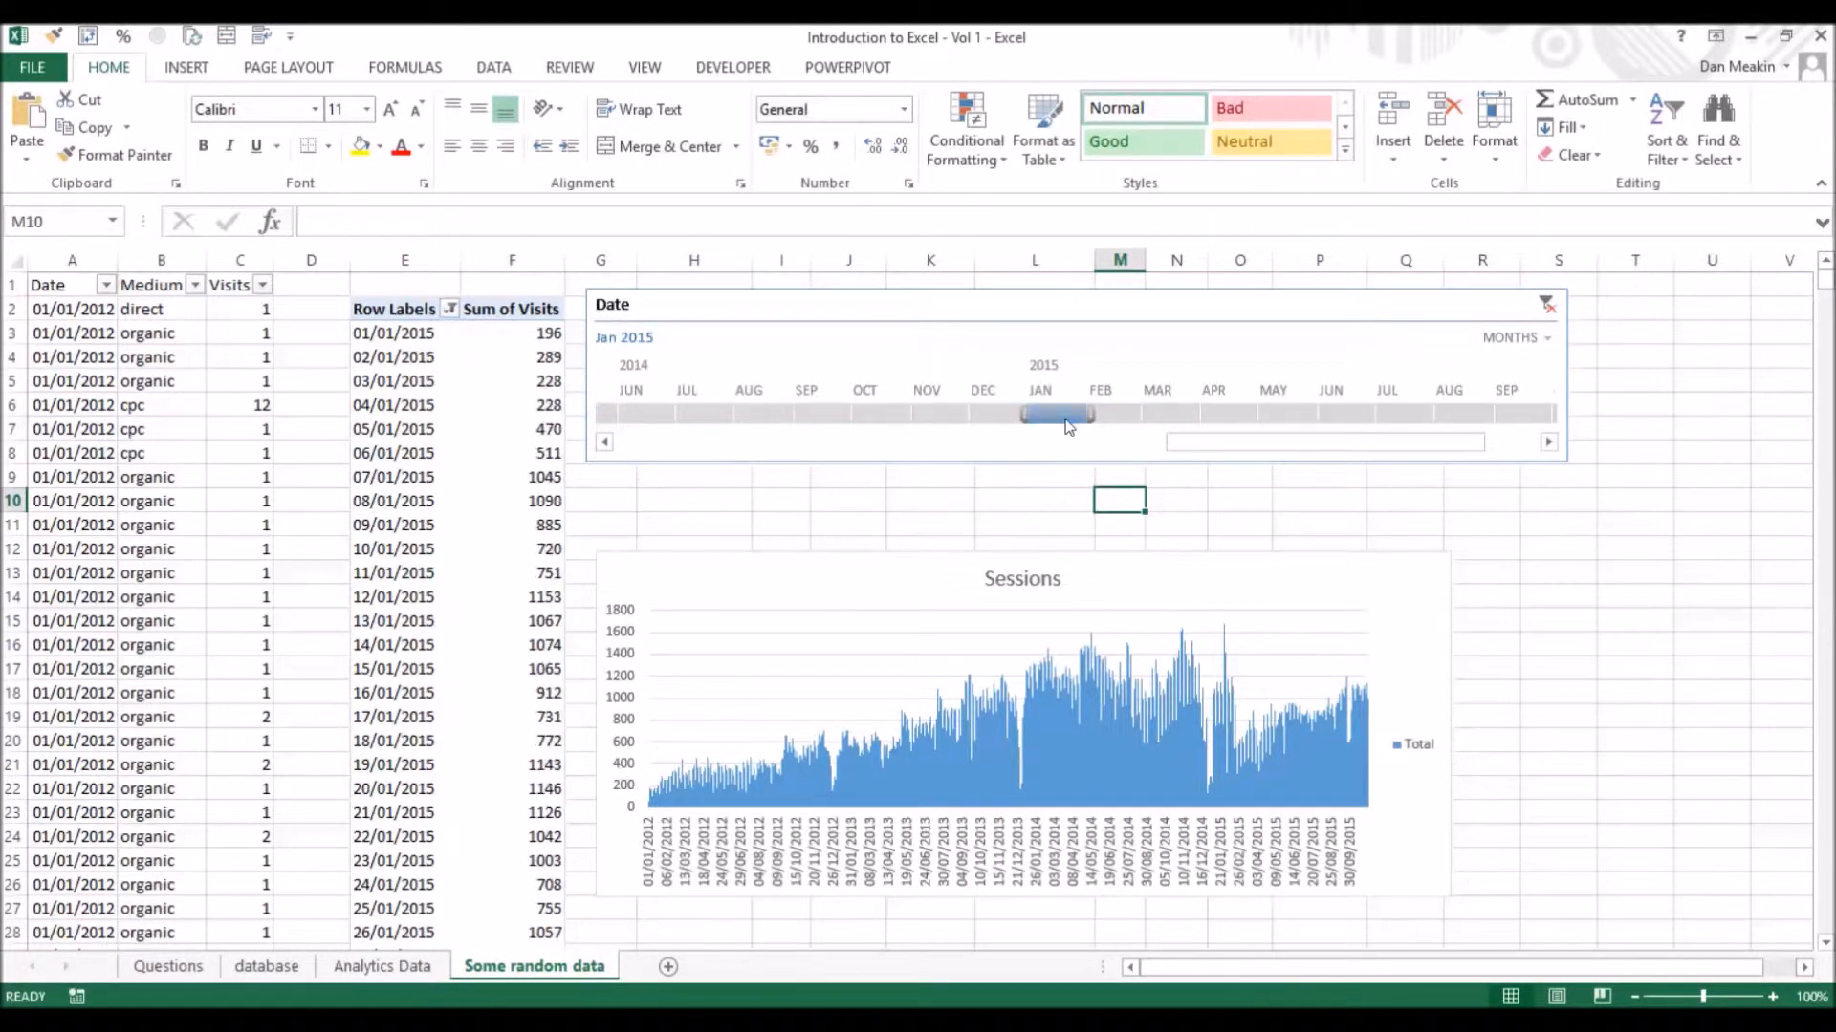
left_click_drag(406, 333, 411, 620)
scroll(421, 699, "down", 5)
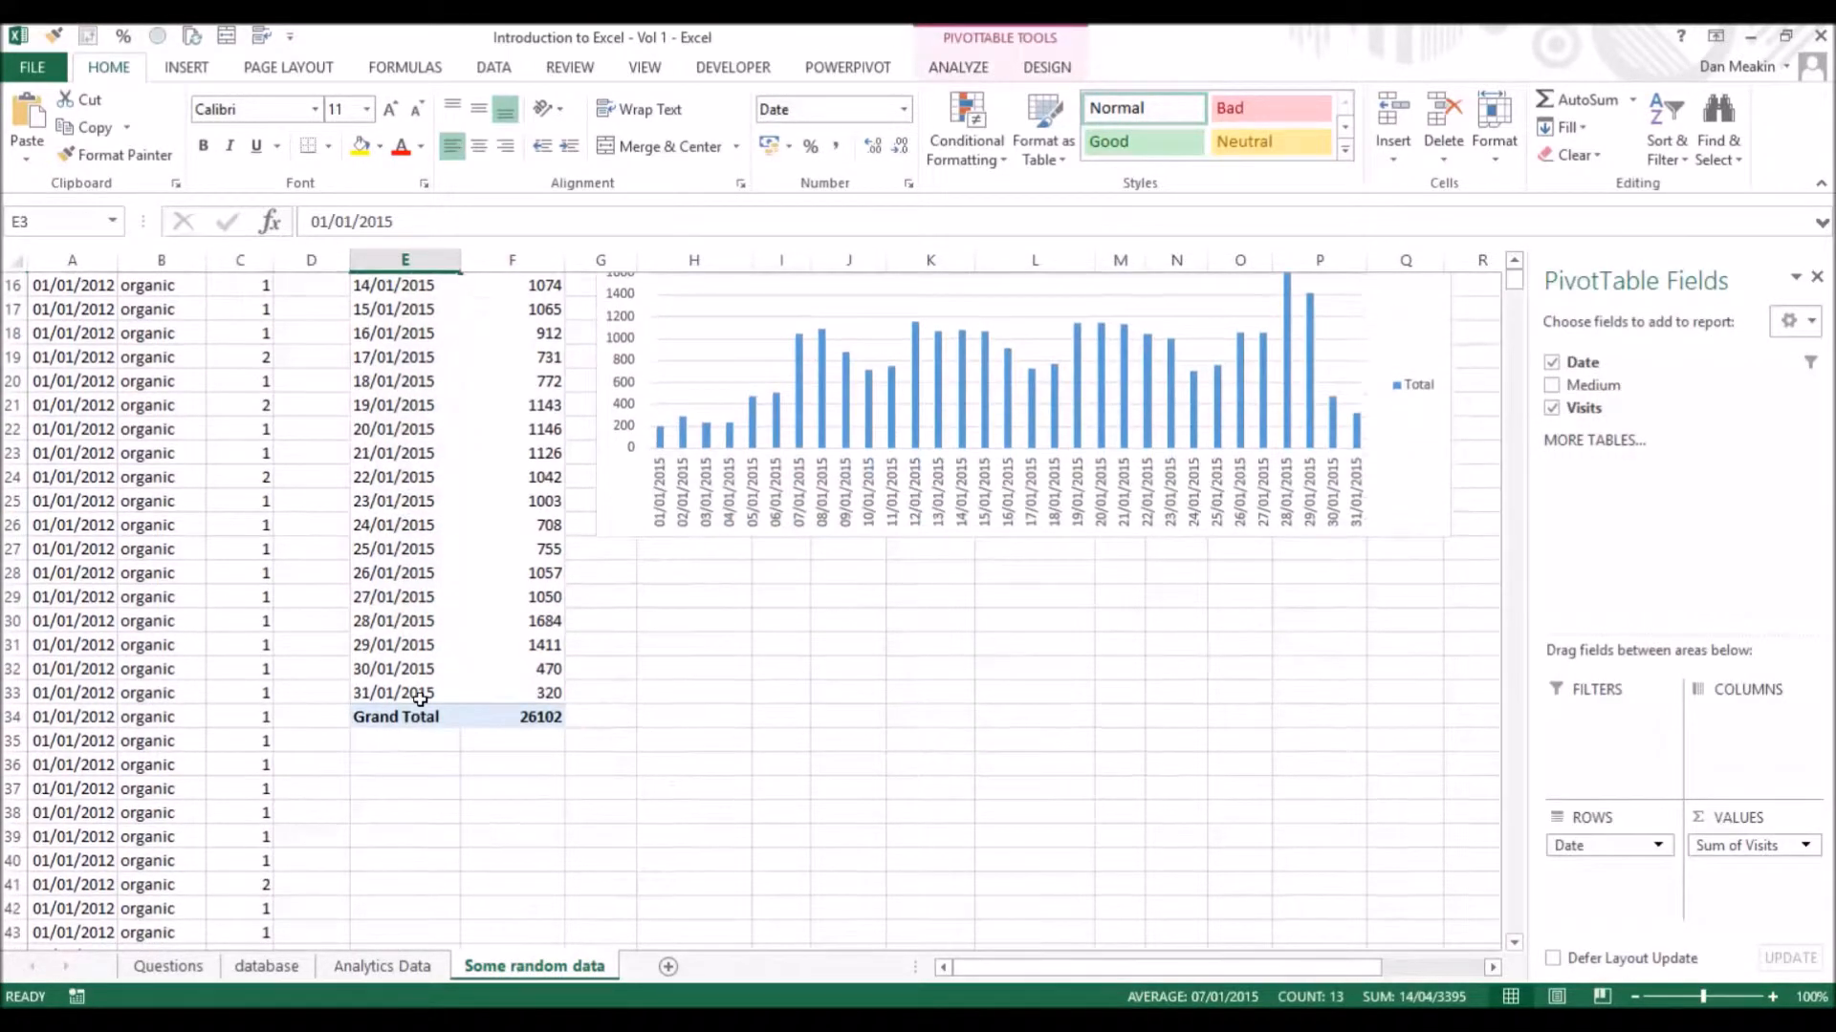
scroll(421, 699, "up", 5)
left_click_drag(1087, 413, 1320, 414)
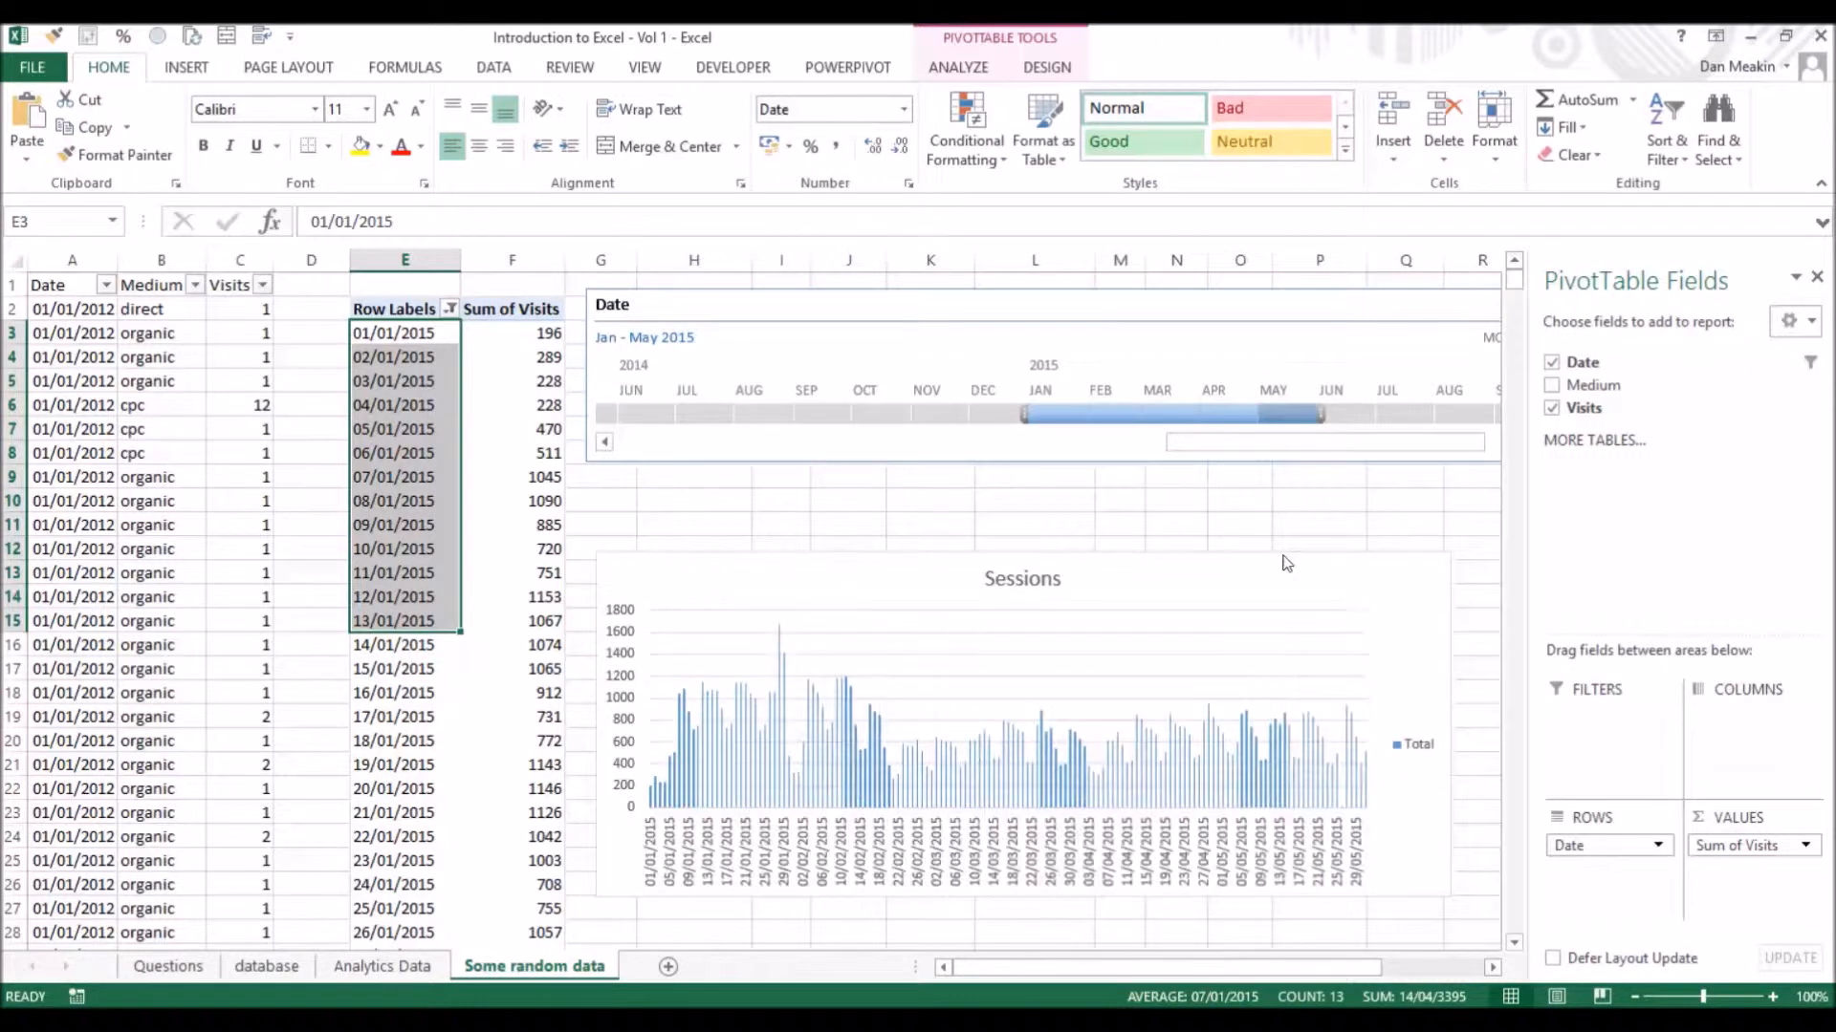
Switch the timeline's time level to days and filter it to January 1–7, 2015.
left_click_drag(1355, 968, 1406, 973)
left_click(1359, 341)
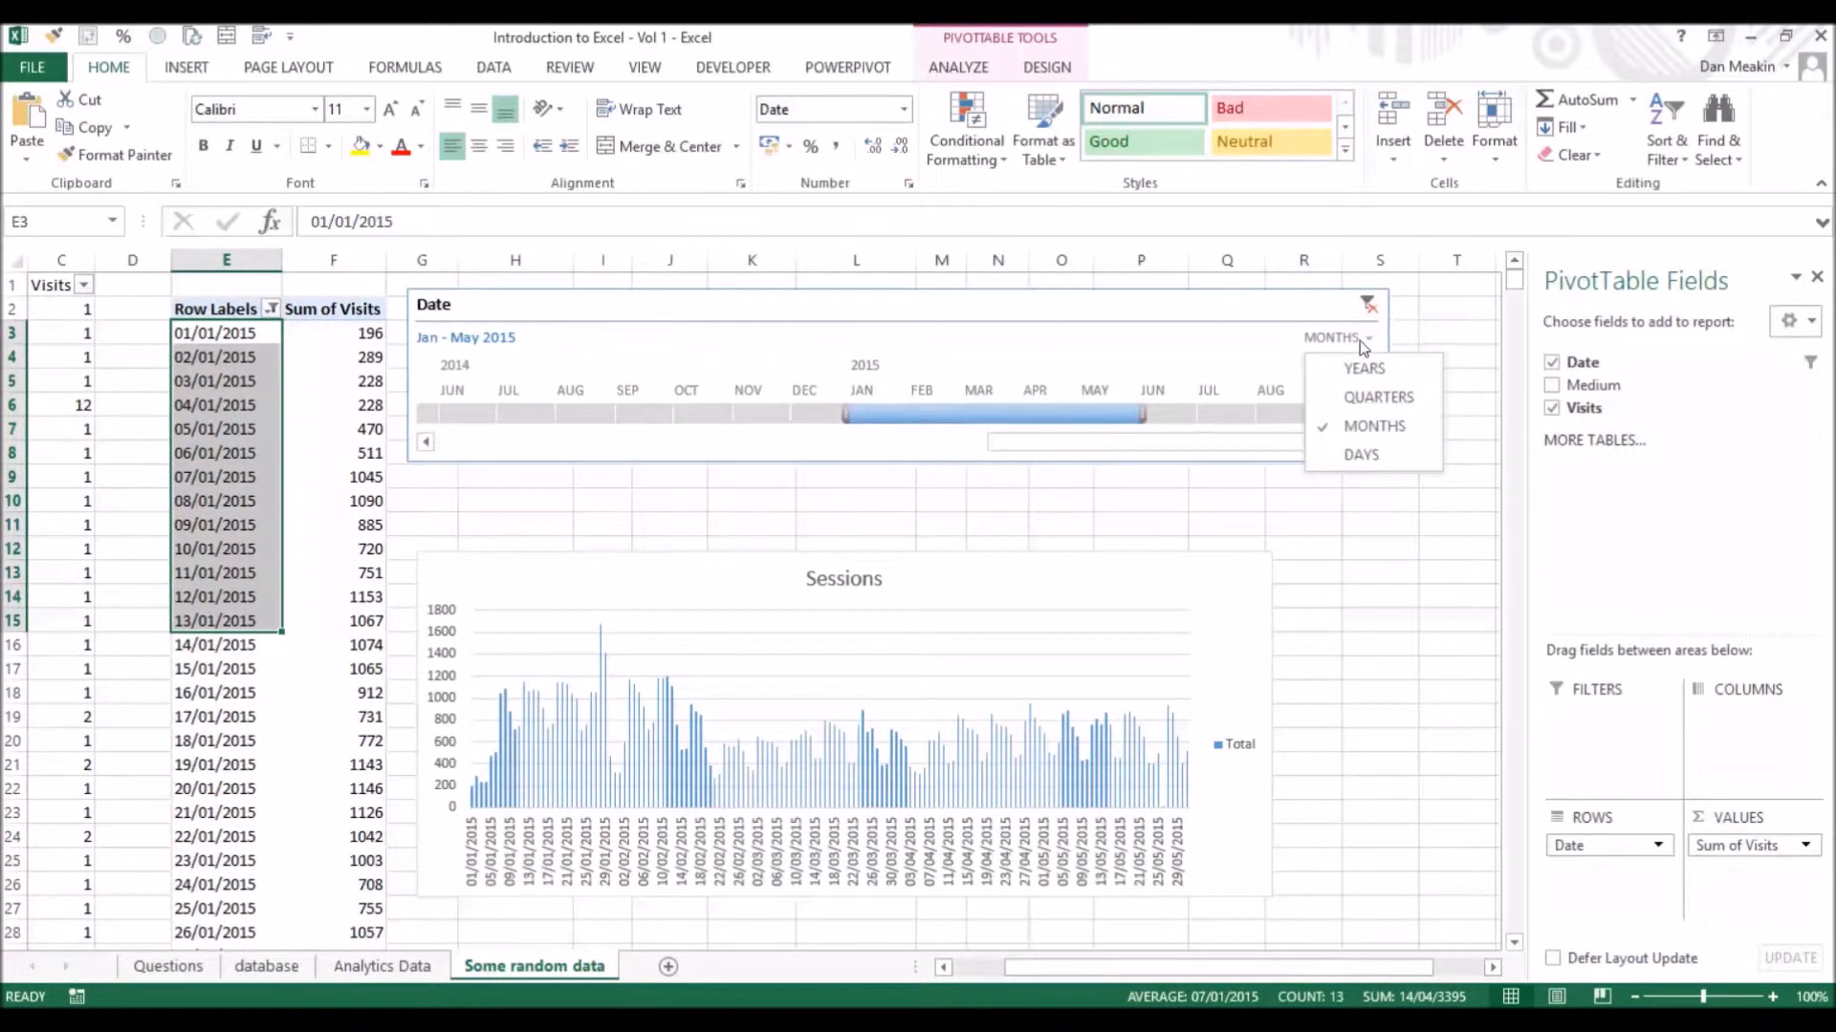
left_click(1384, 457)
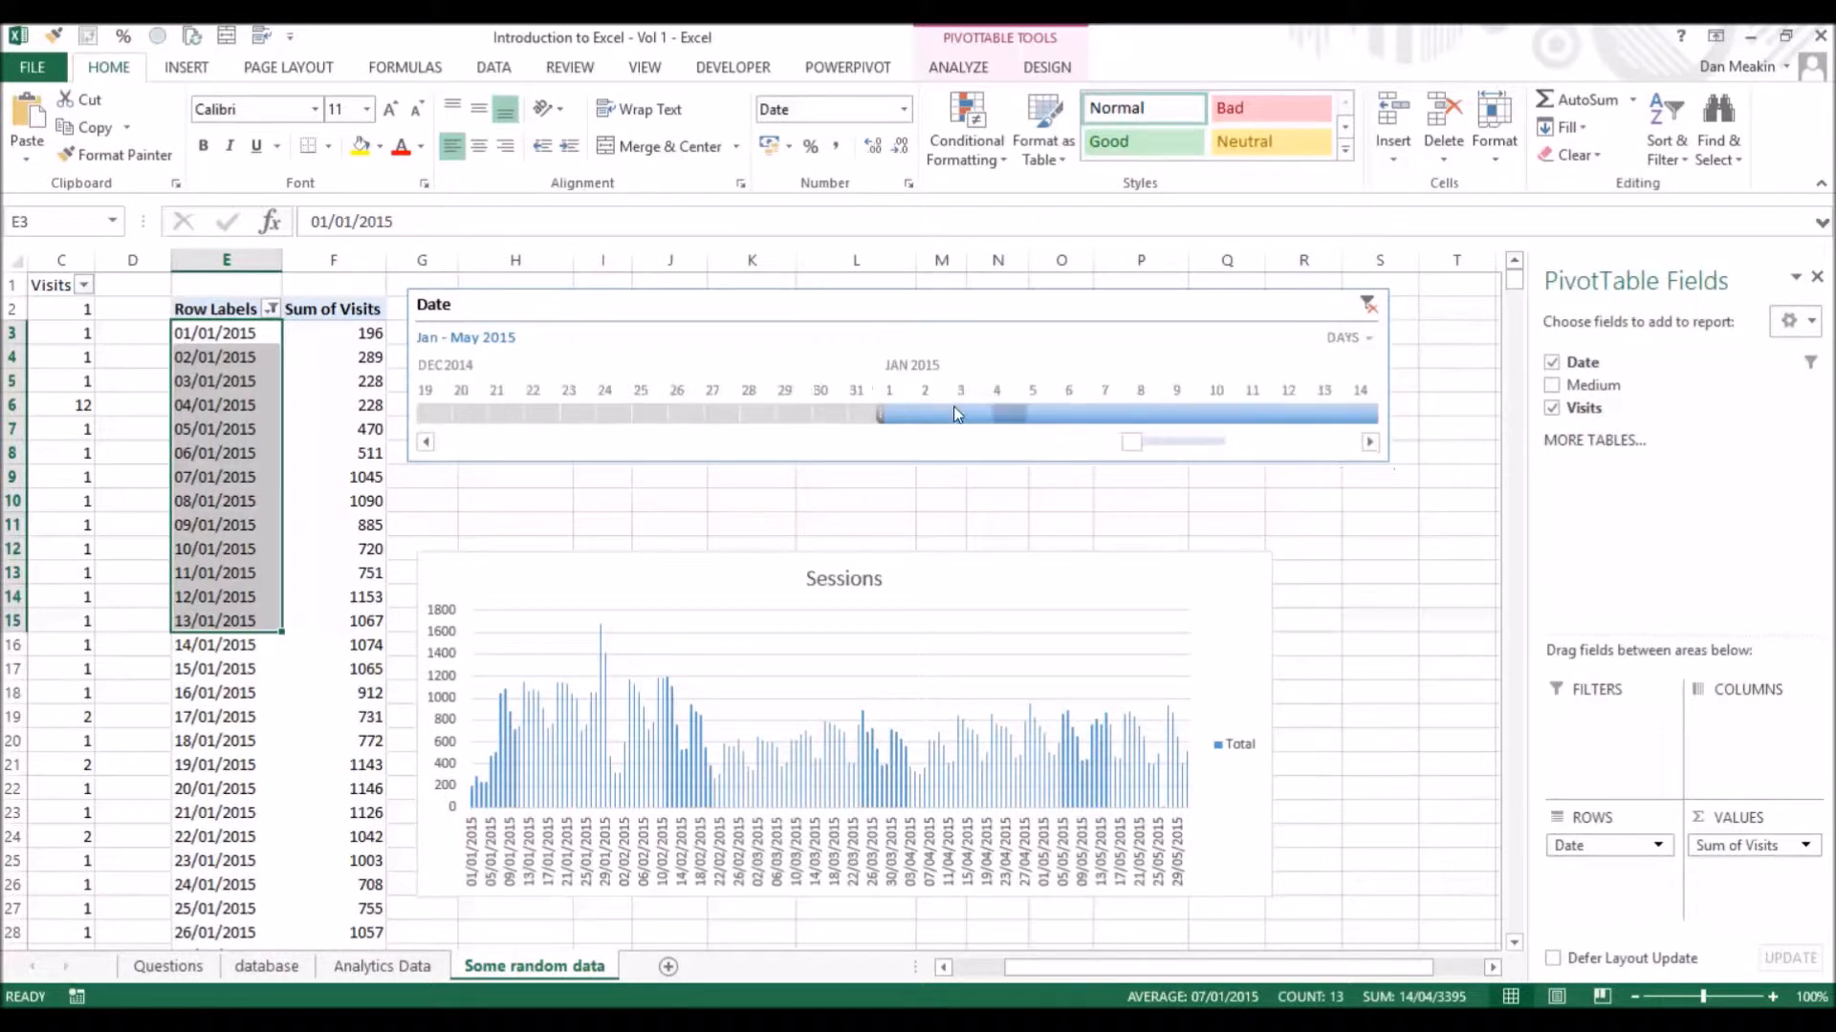
left_click(903, 413)
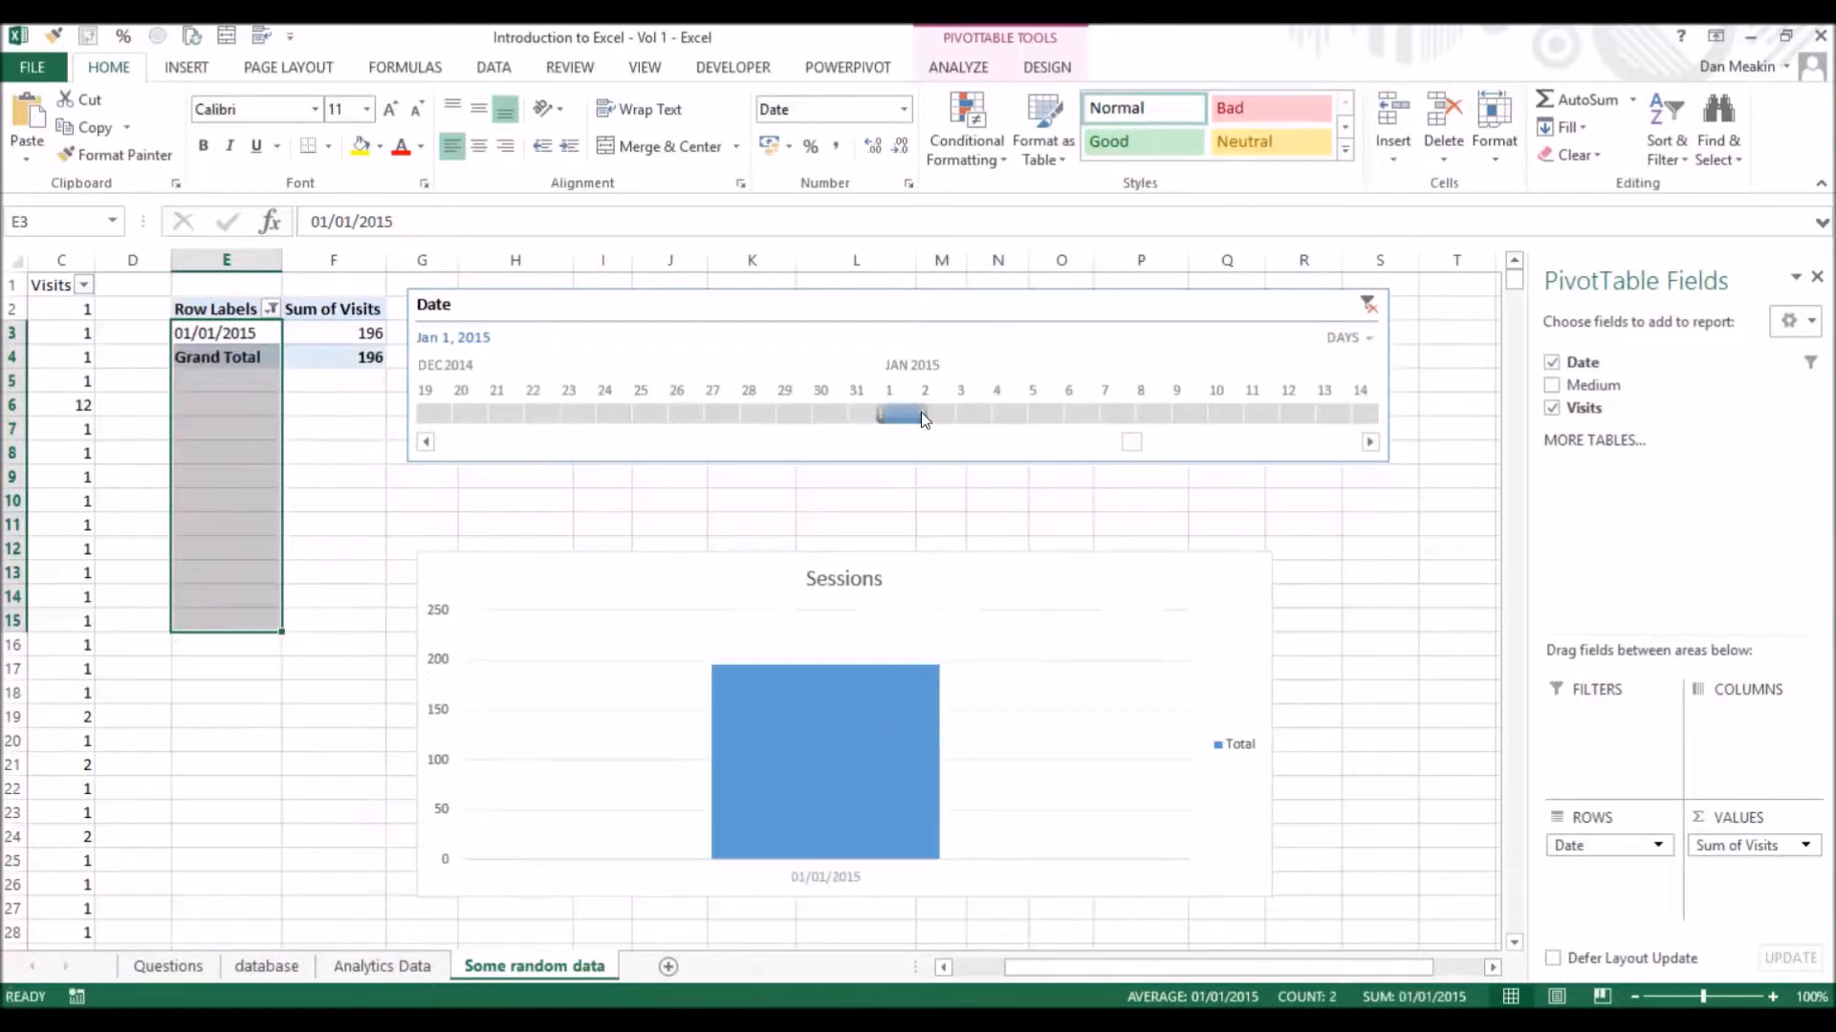
left_click_drag(978, 414, 1132, 421)
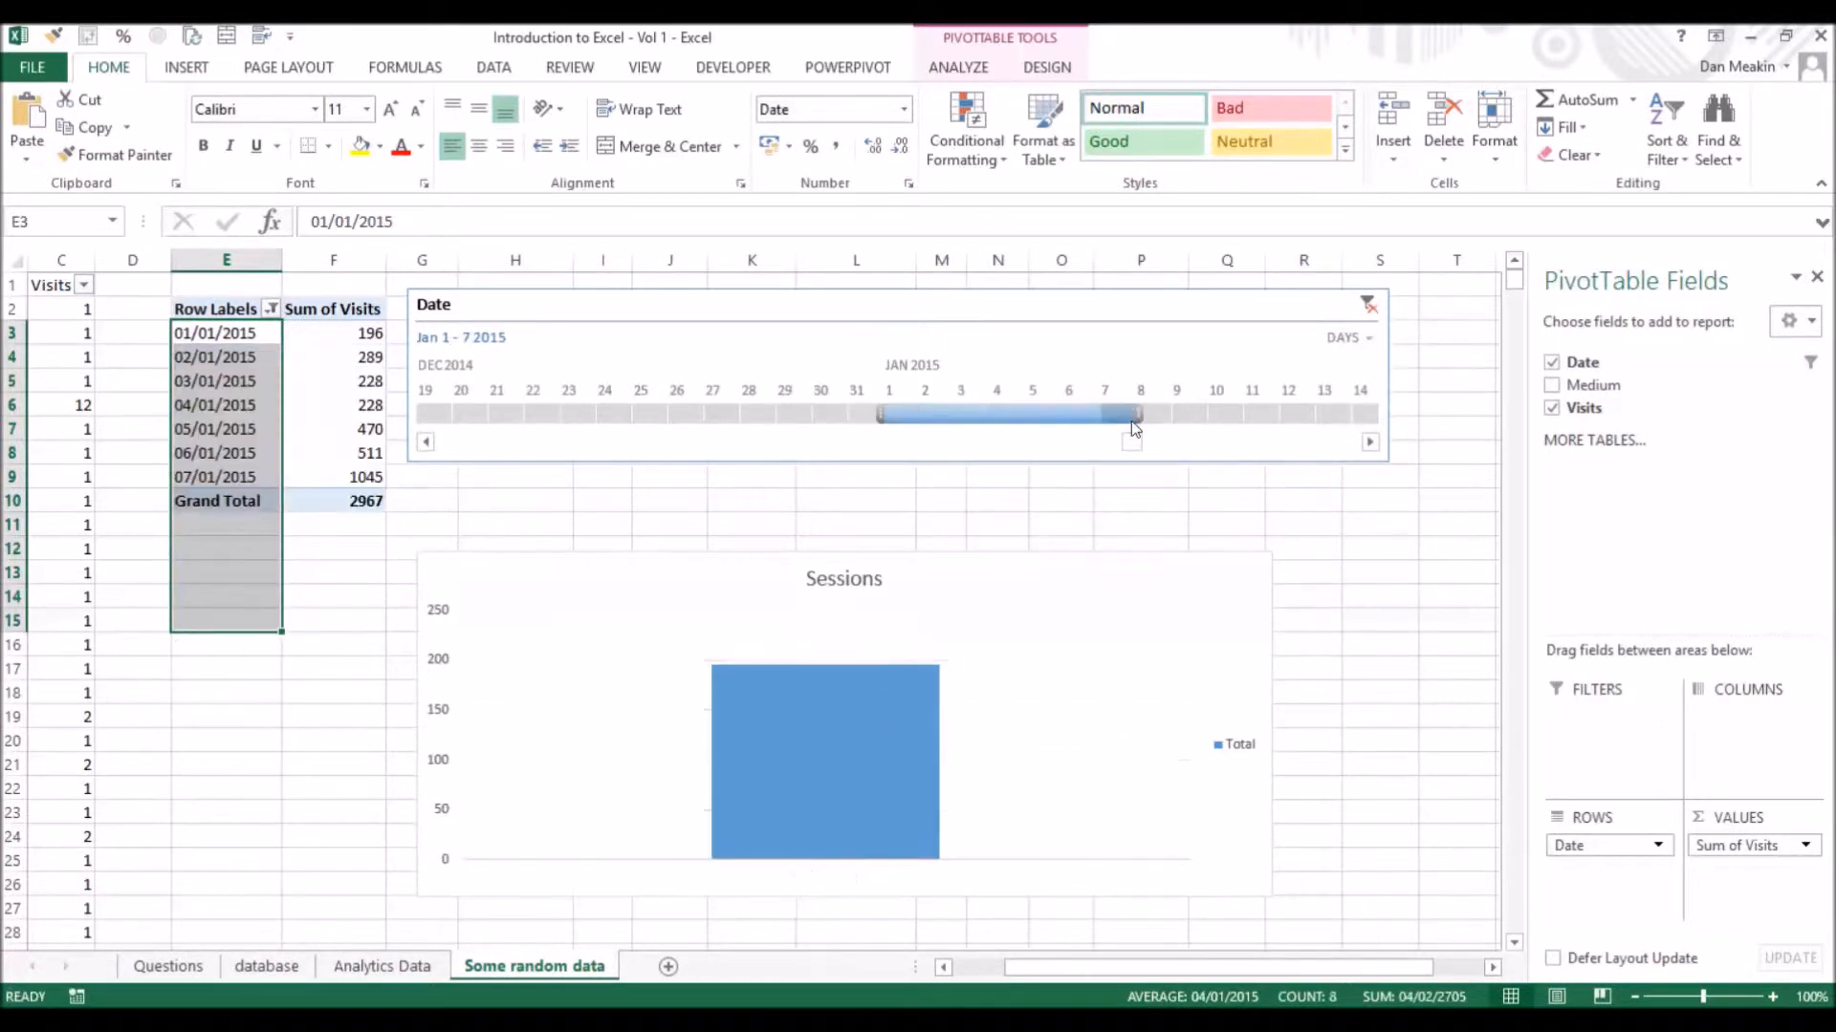
Filter the timeline to 2014–2015 using the years level, and return its time level to months.
left_click(1368, 341)
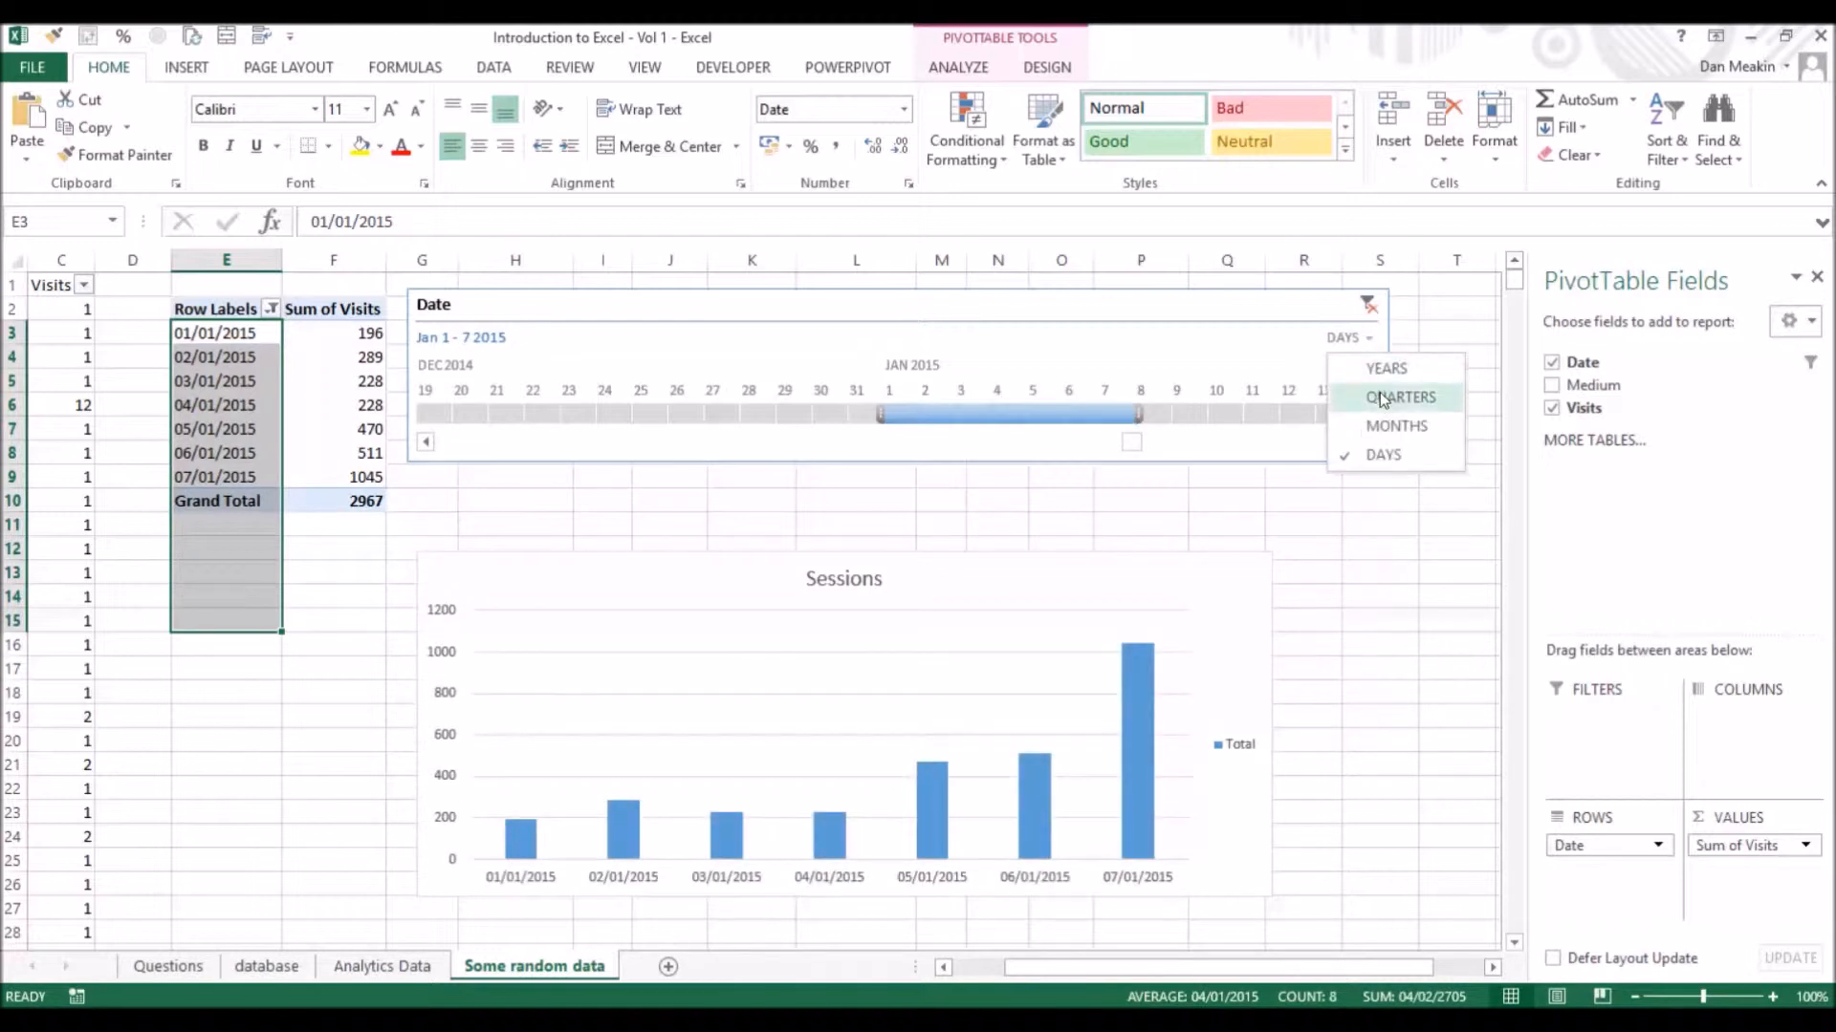
left_click(1351, 373)
left_click_drag(621, 408, 754, 417)
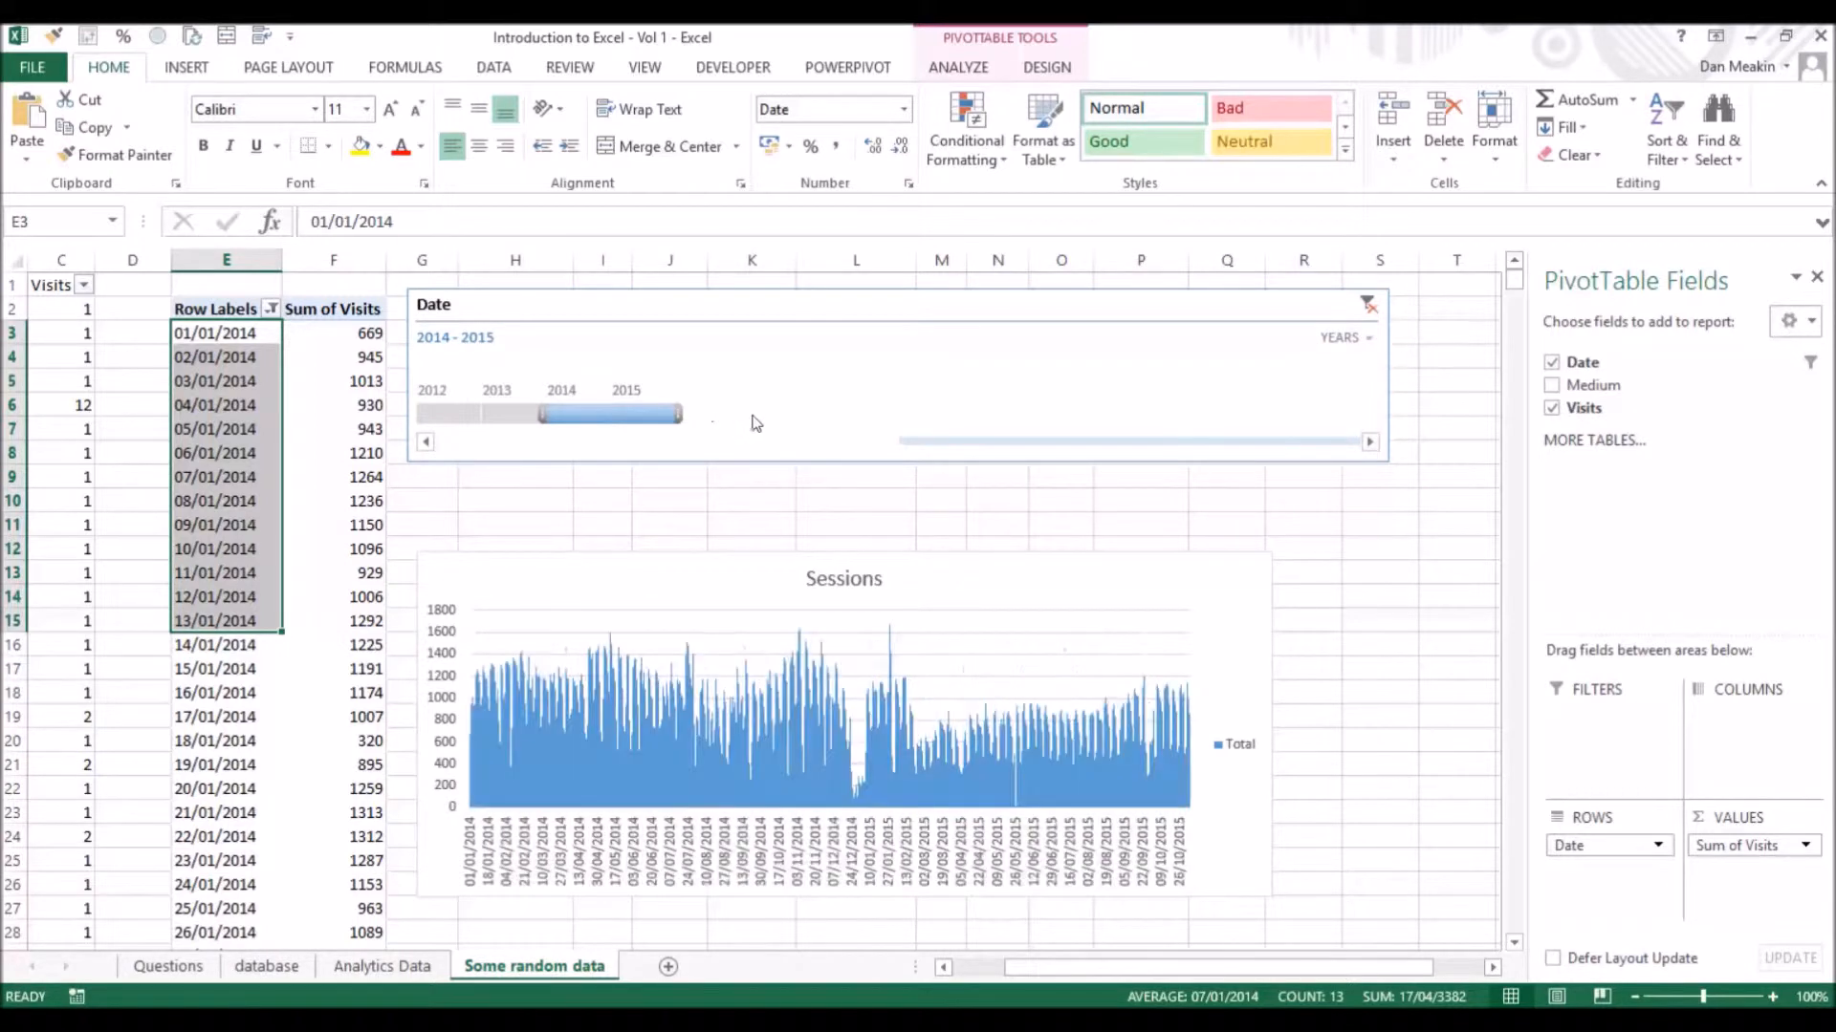
left_click(1348, 340)
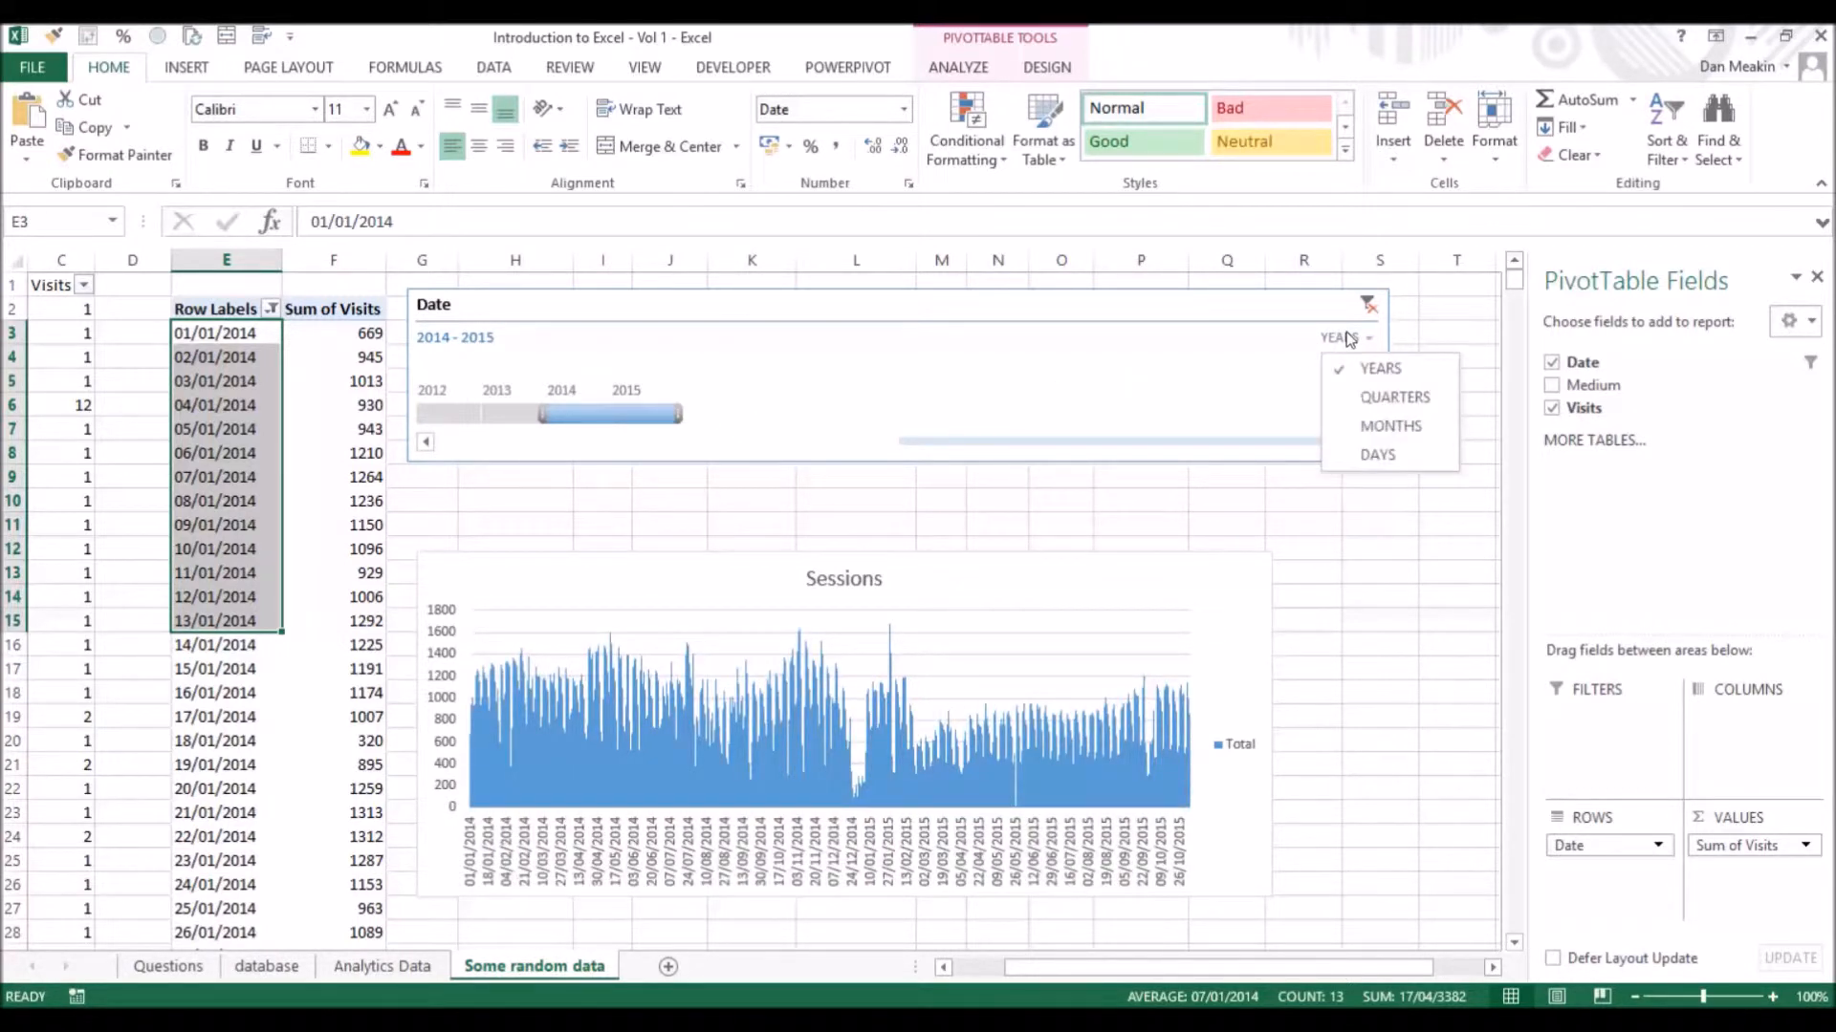
left_click(1388, 422)
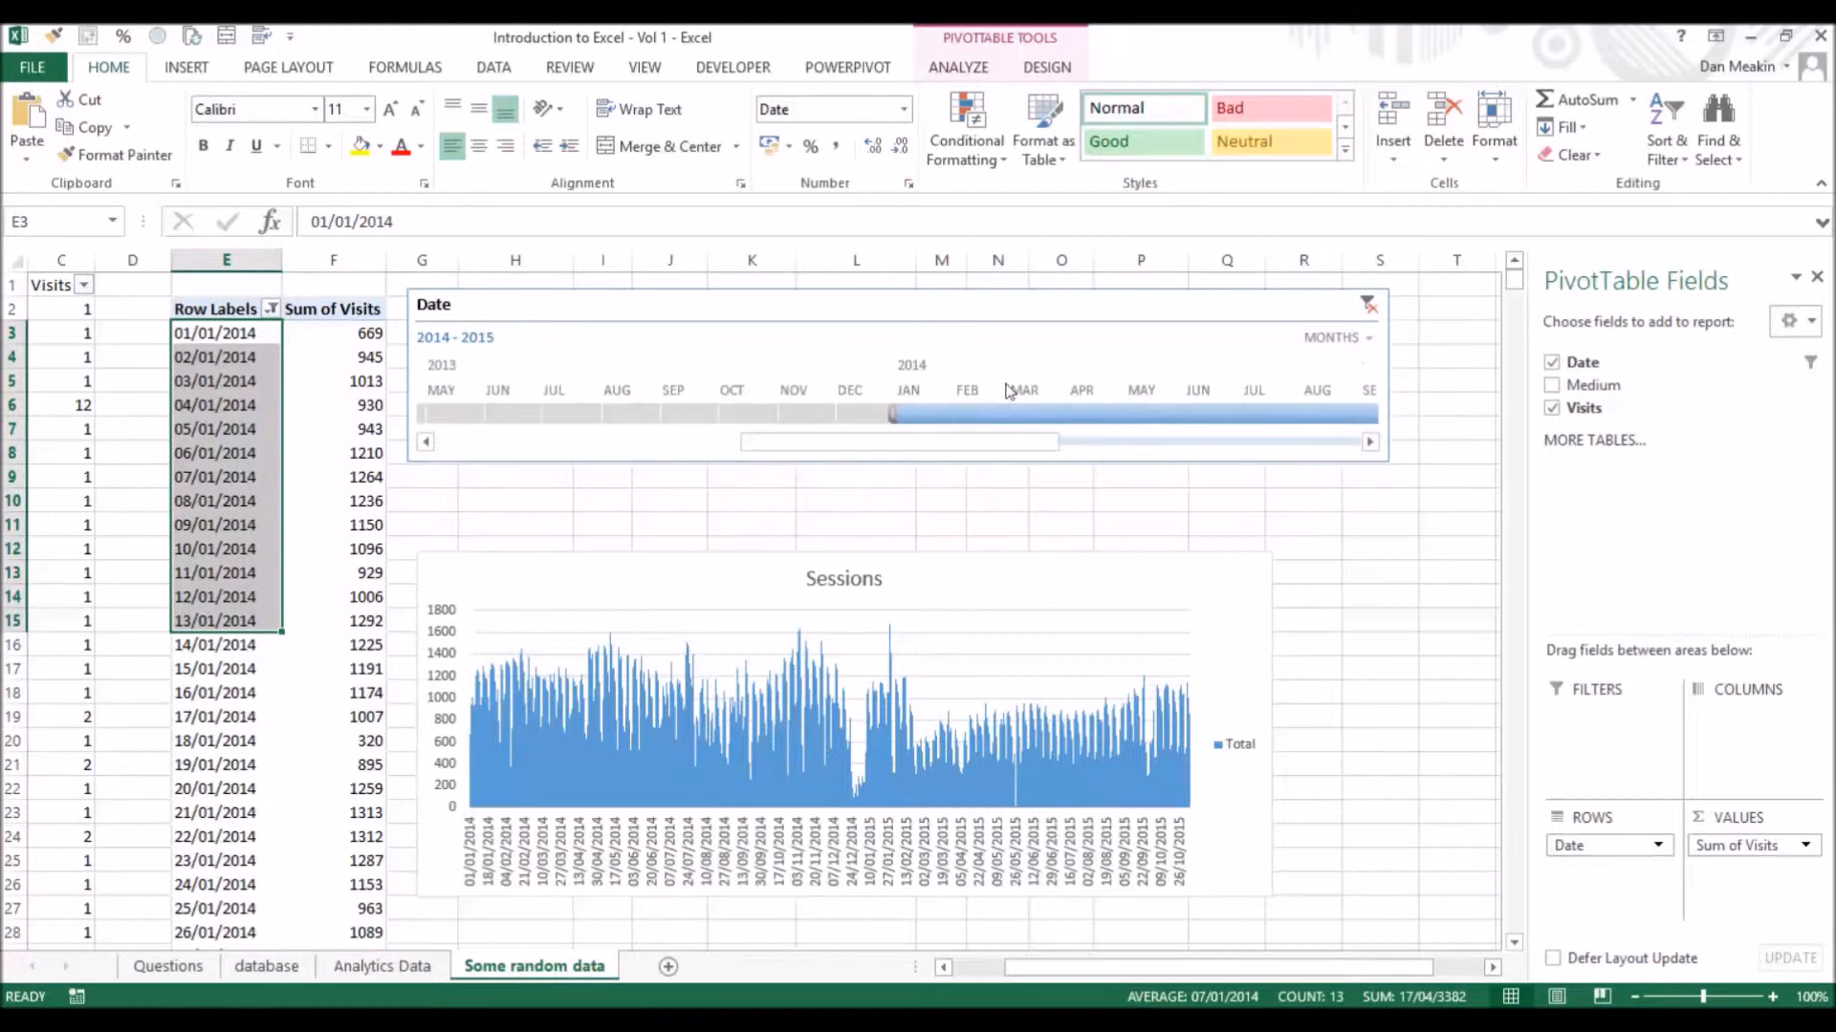
Filter the timeline to January through July 2014 and move the Sessions chart up to just below the timeline.
left_click(934, 411)
left_click_drag(1299, 415, 1305, 415)
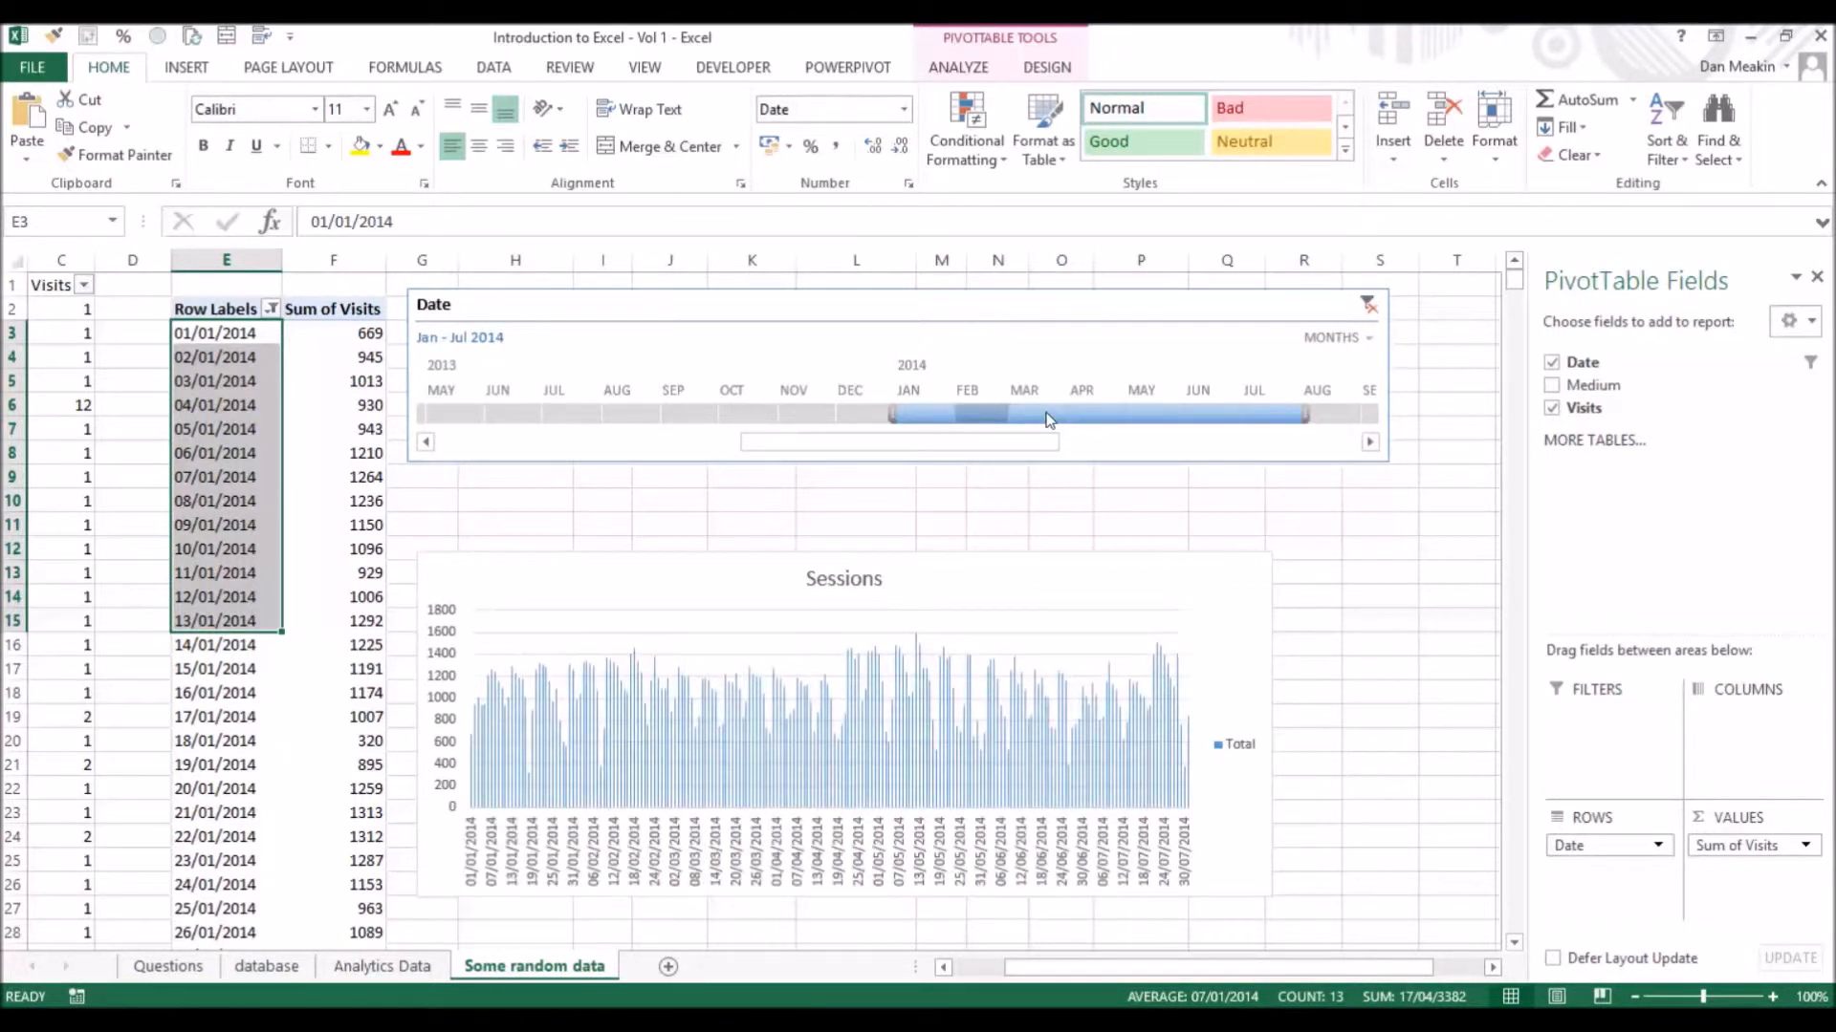
left_click_drag(667, 565, 660, 496)
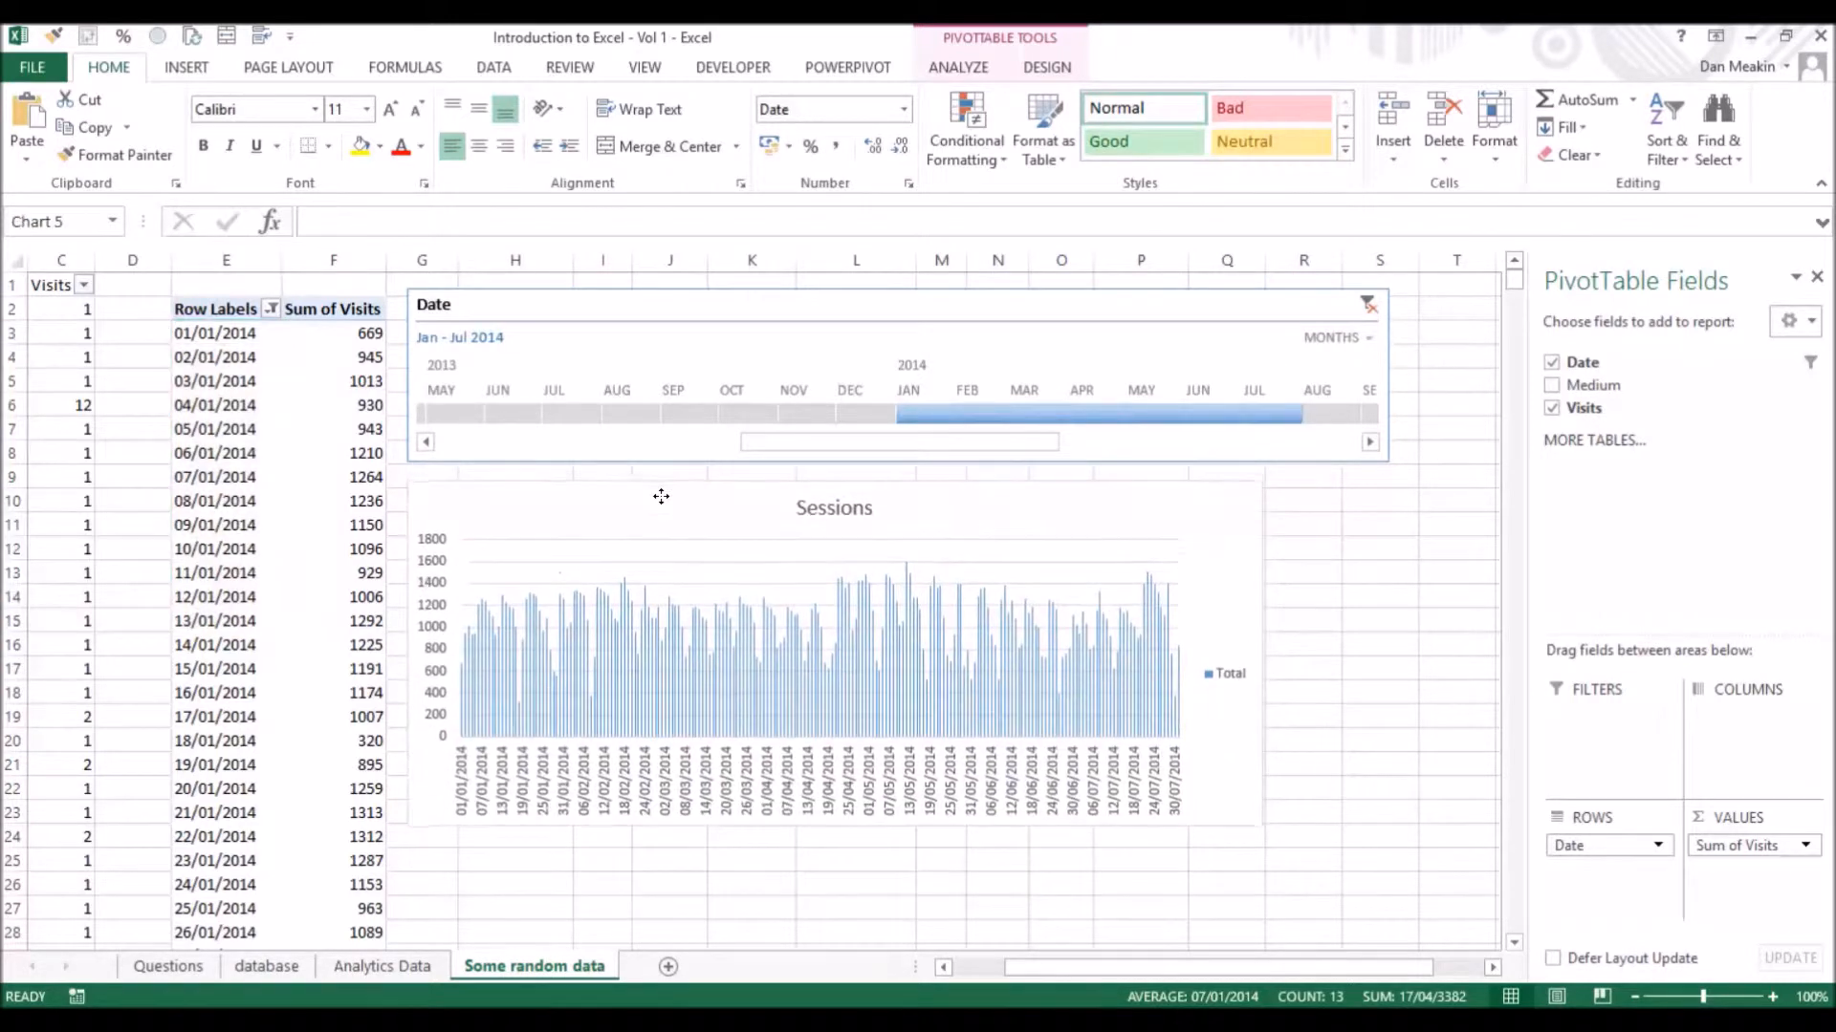
left_click(669, 503)
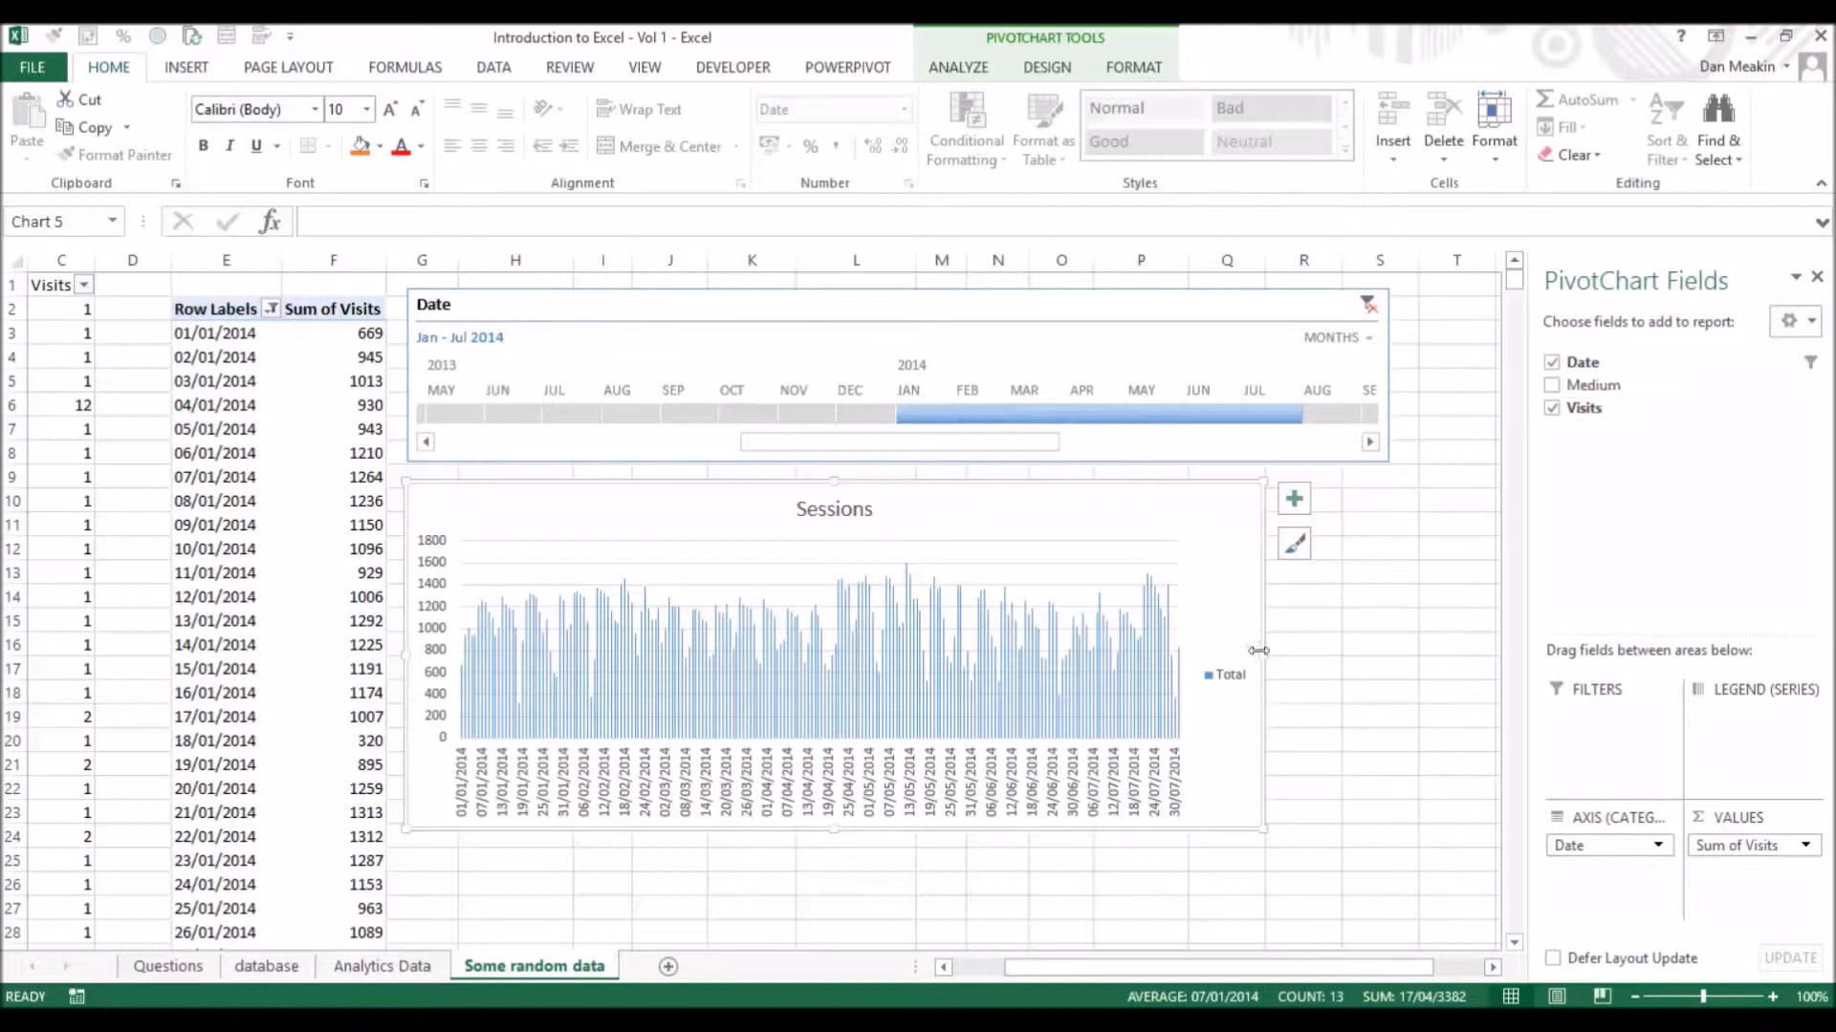
left_click(1350, 617)
Insert a slicer for the PivotTable's Medium field and place it beside the Sessions chart, below the timeline.
left_click(333, 378)
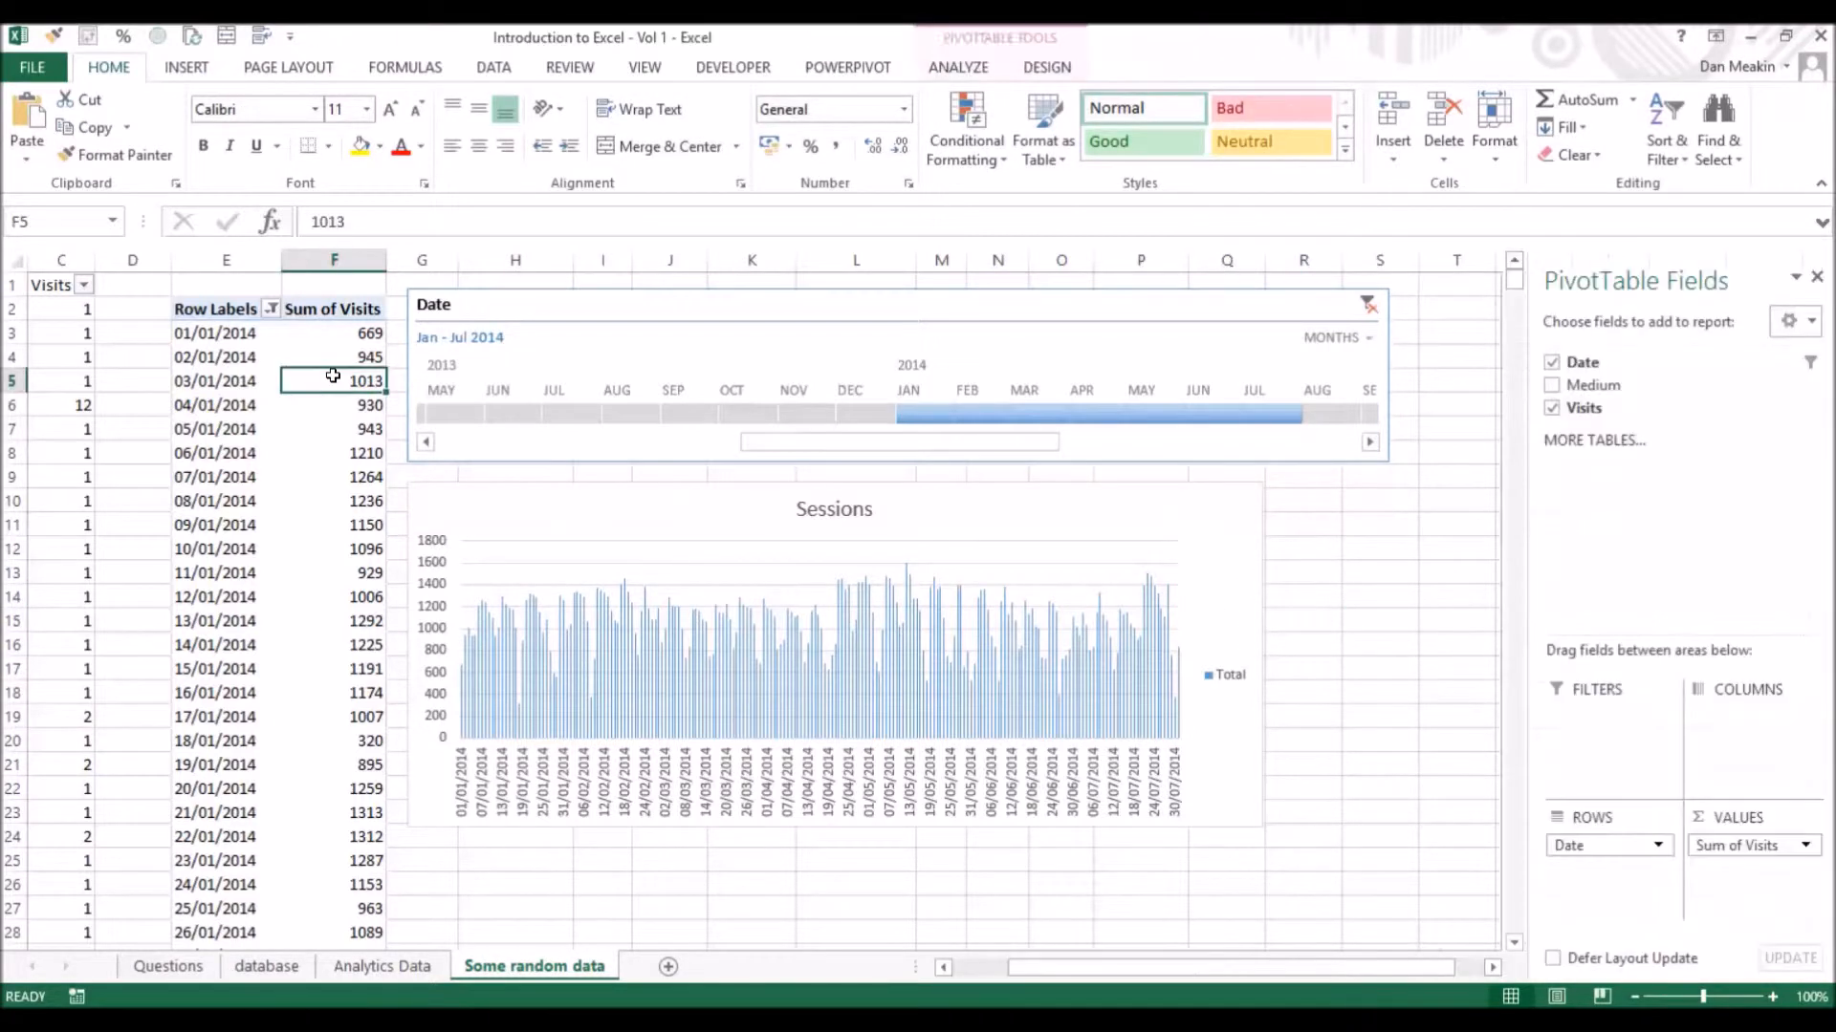
left_click(959, 69)
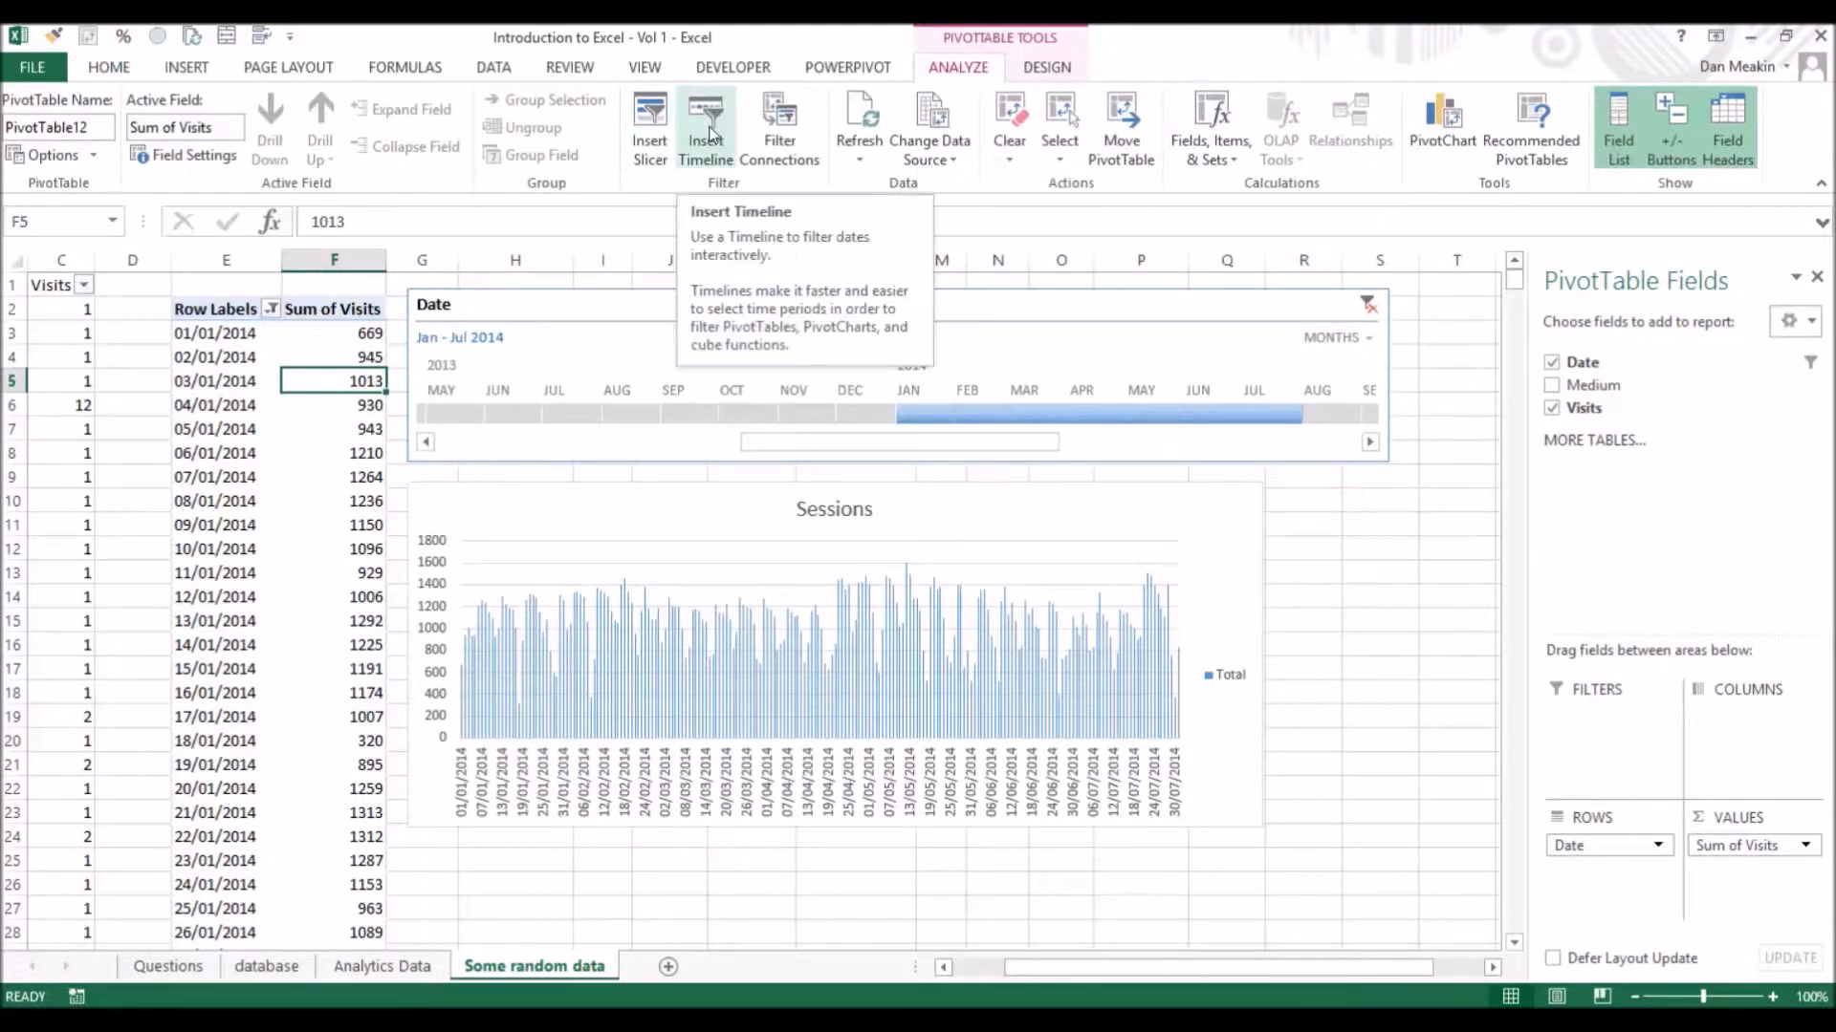
left_click(651, 130)
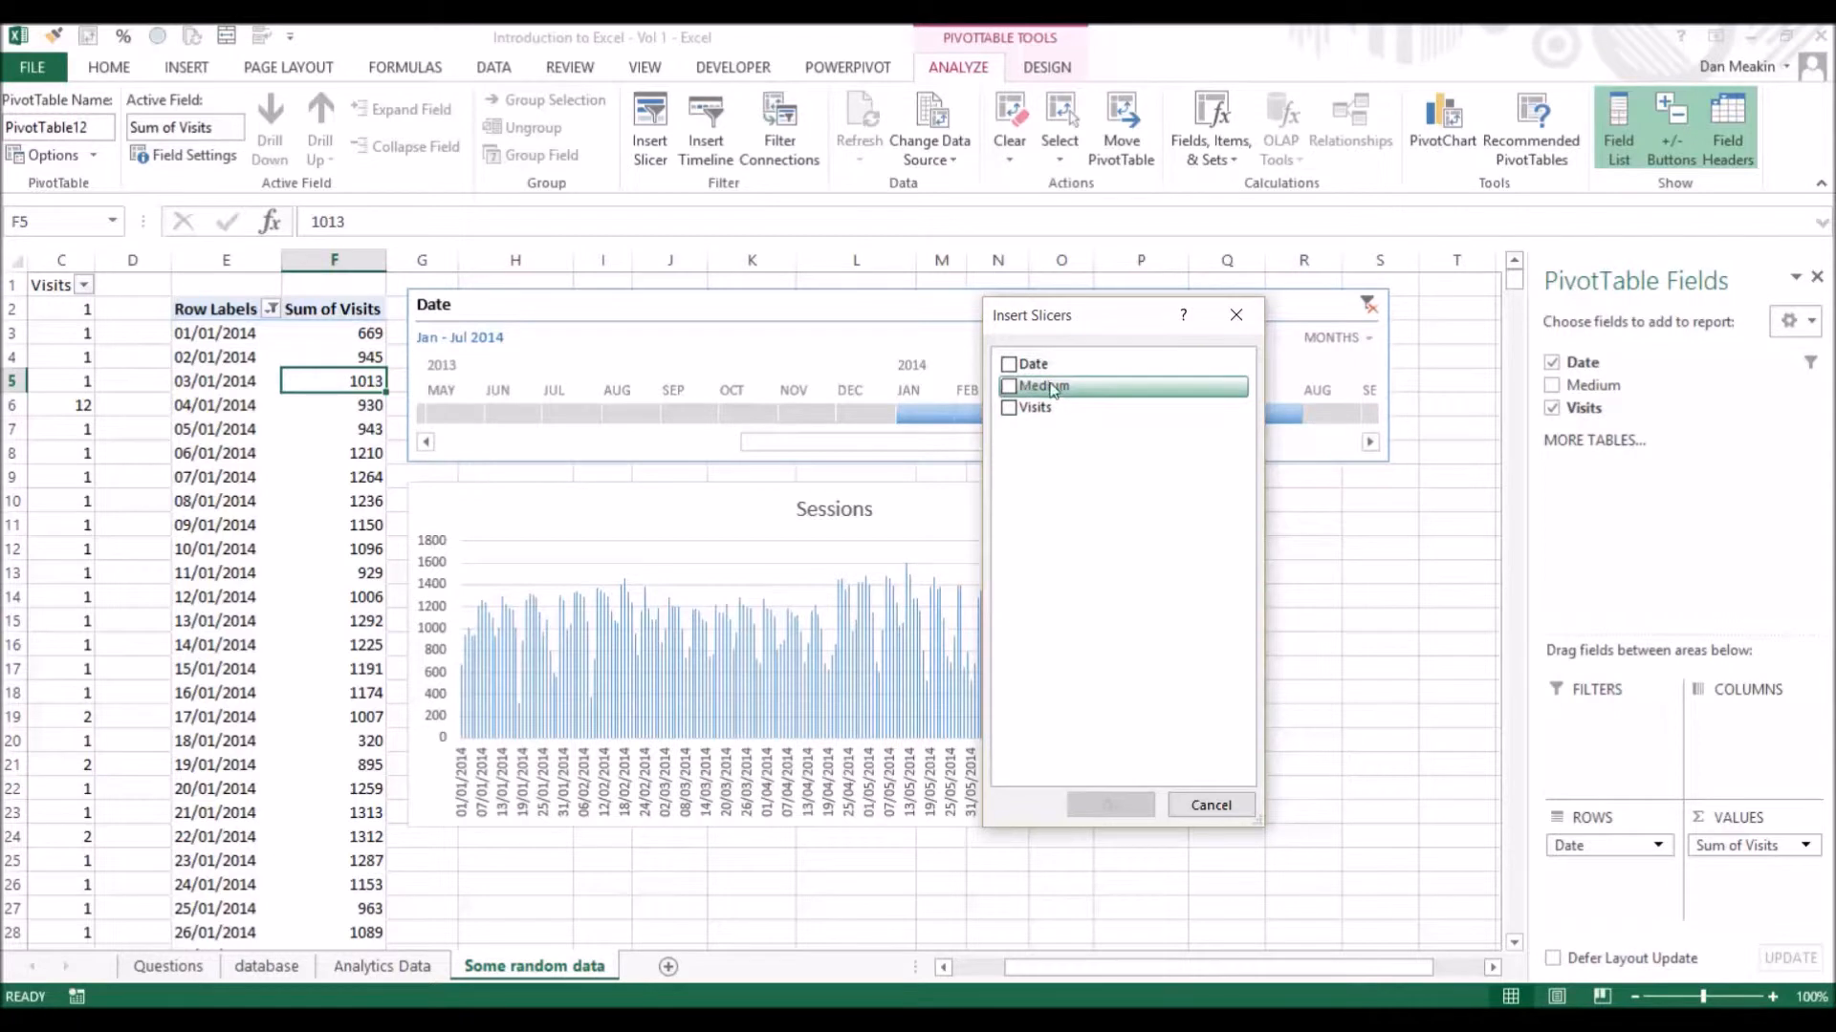
left_click(1017, 389)
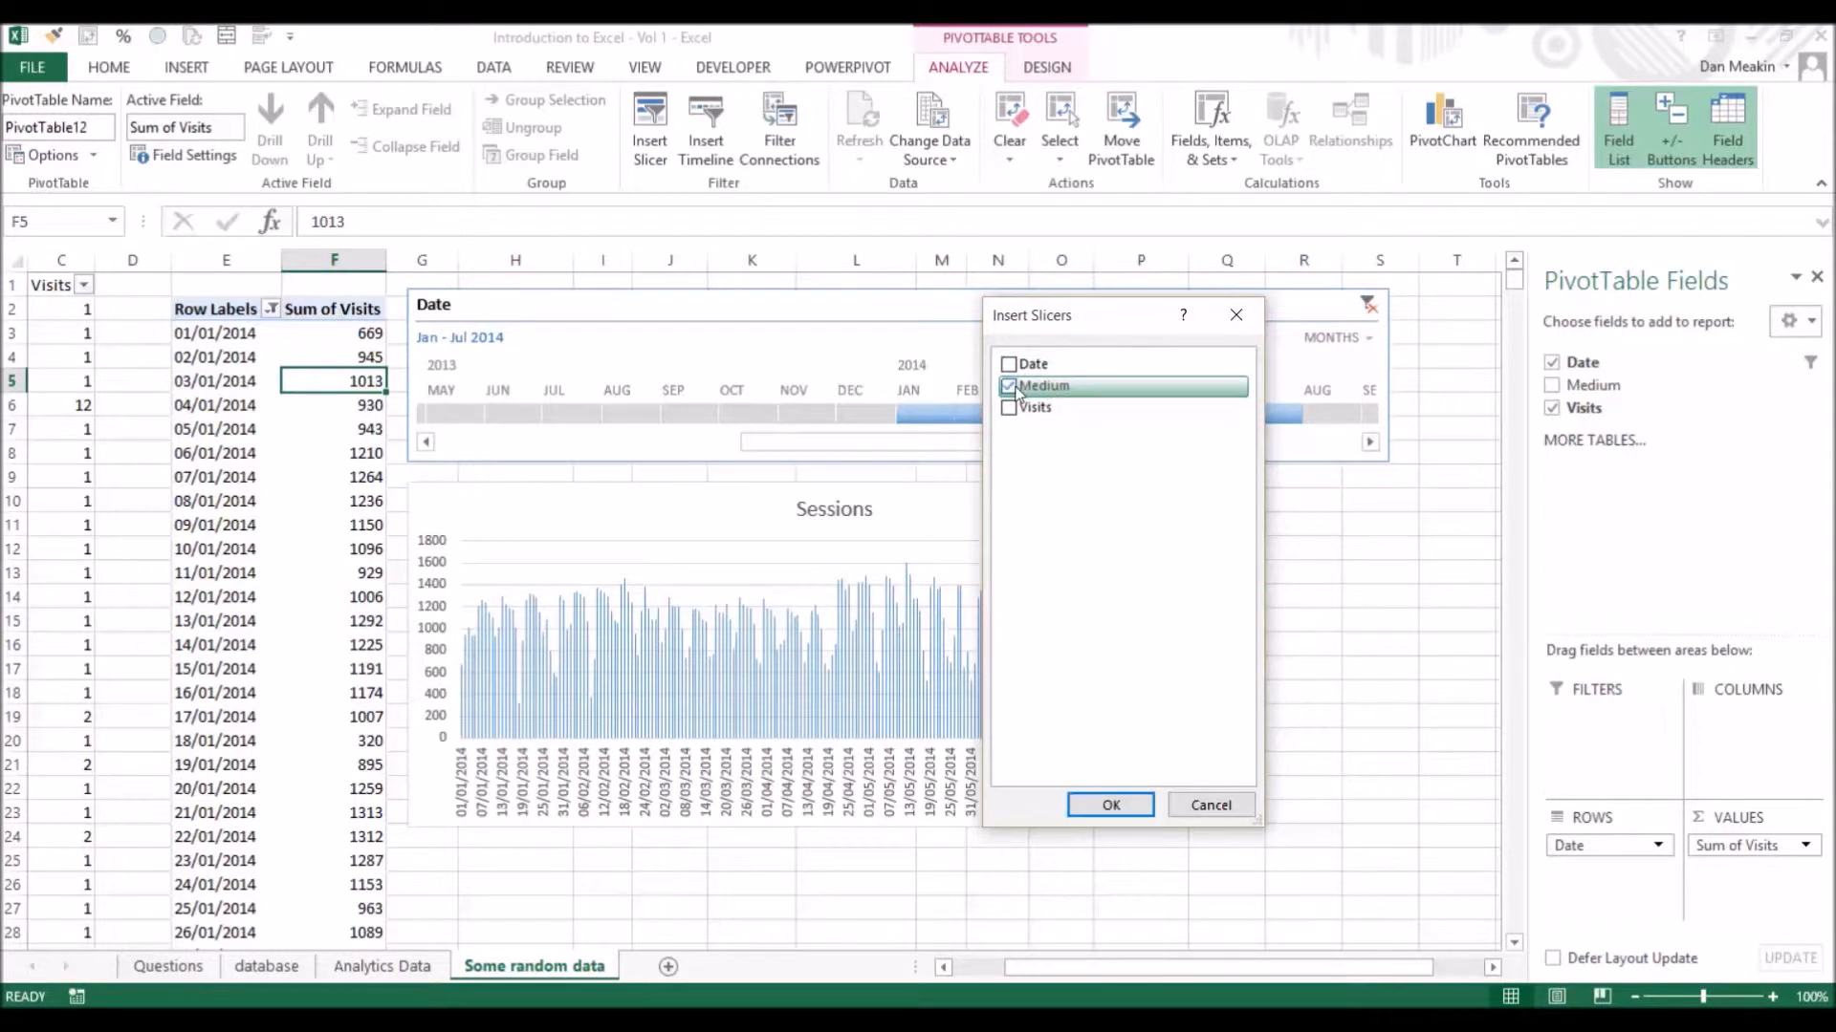
left_click(1100, 800)
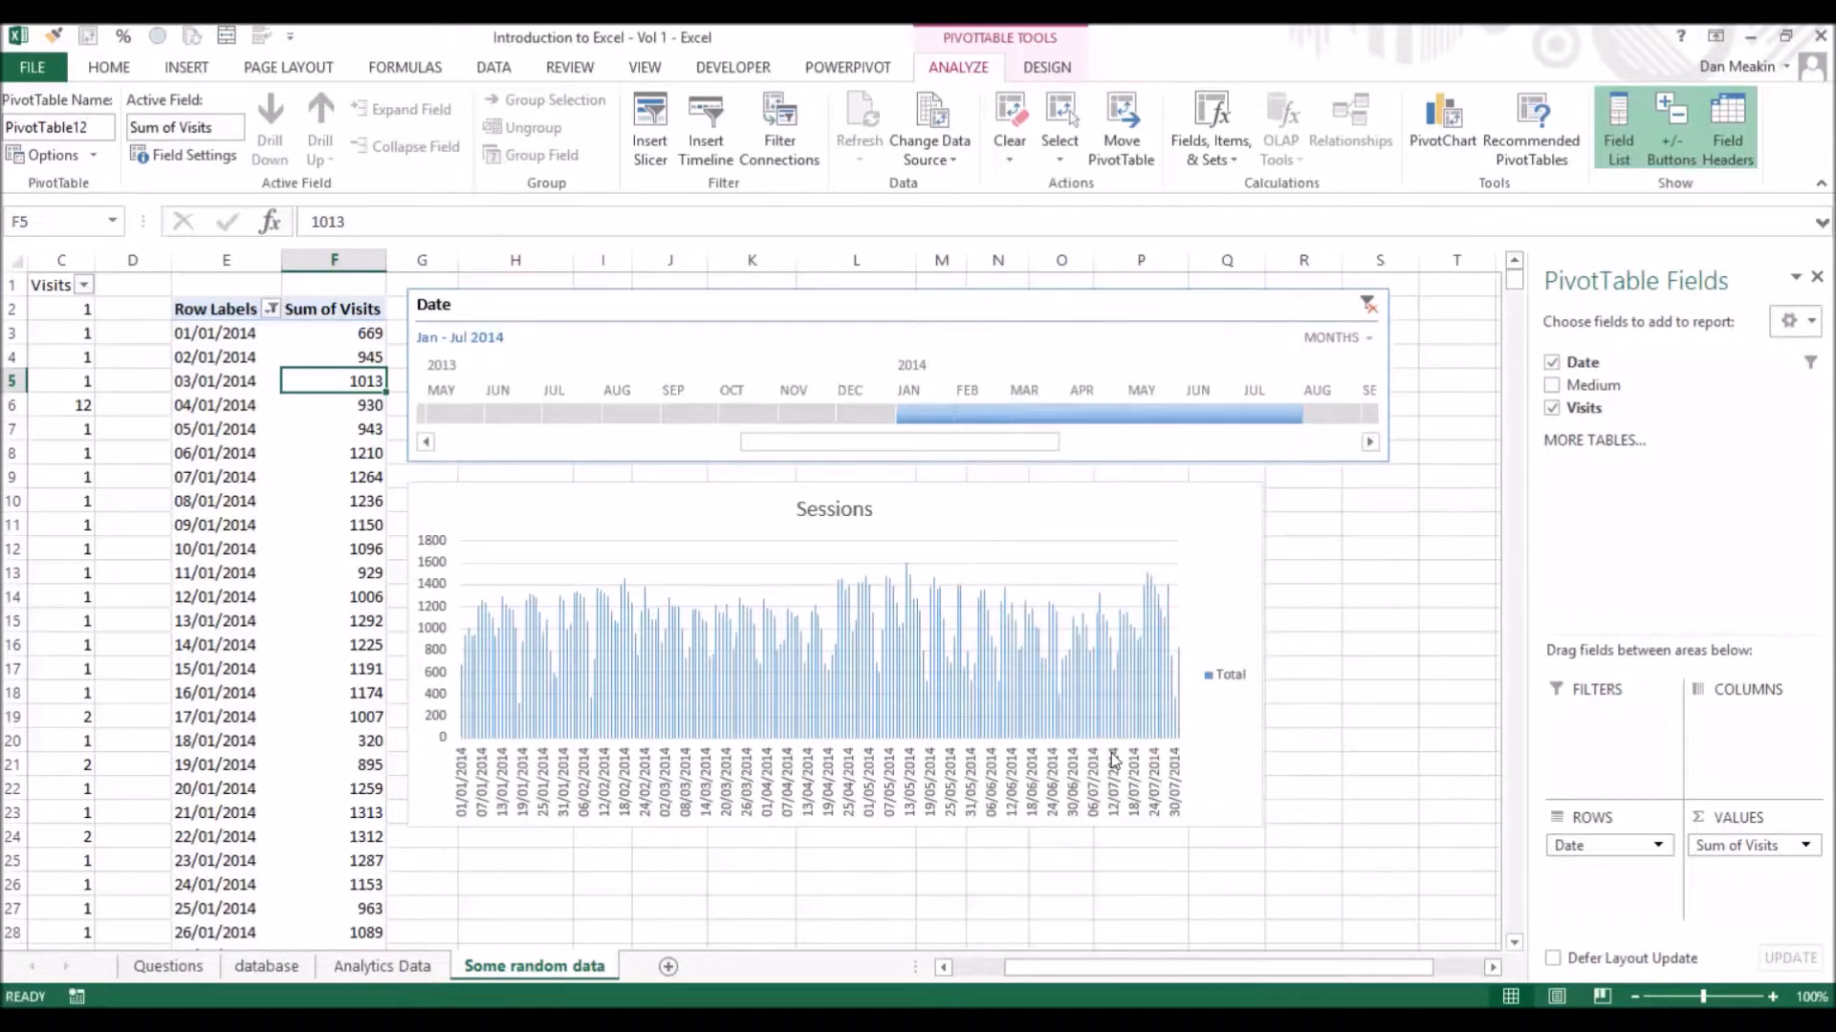
left_click_drag(740, 465, 1362, 487)
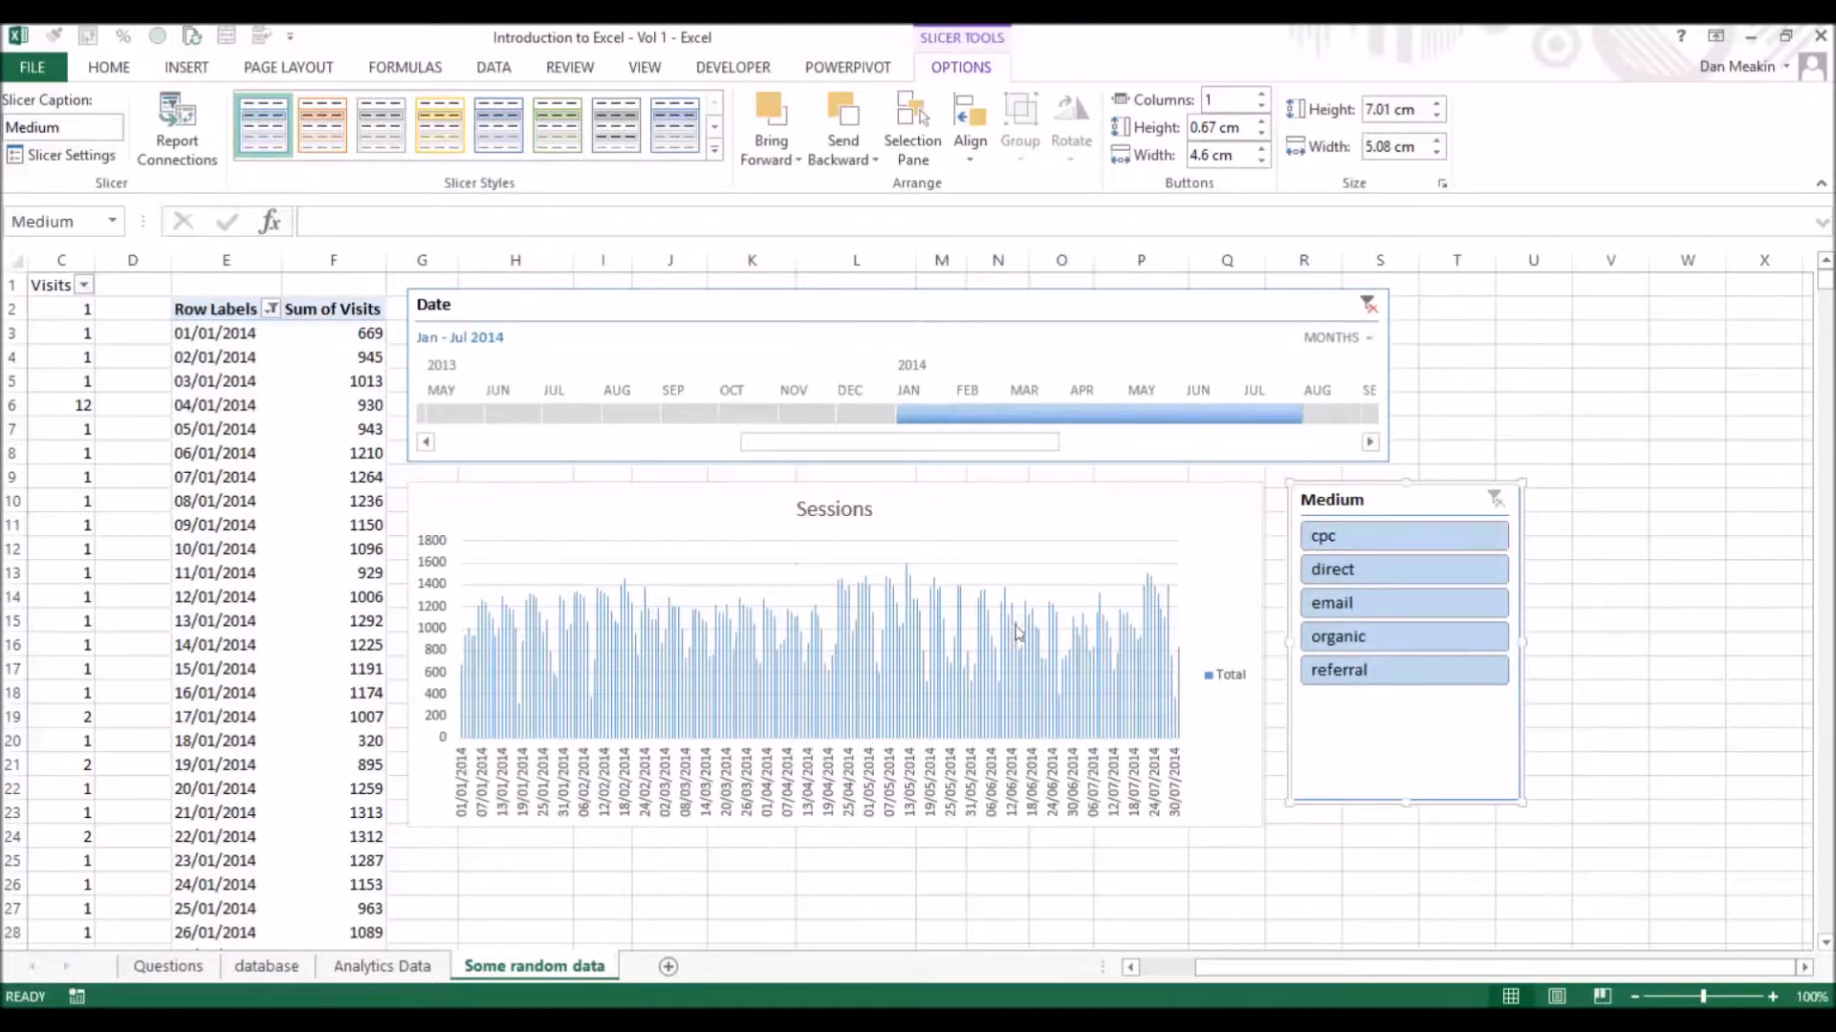
Filter the data with the Medium slicer by cpc, organic, email and direct, one medium at a time.
left_click(1394, 534)
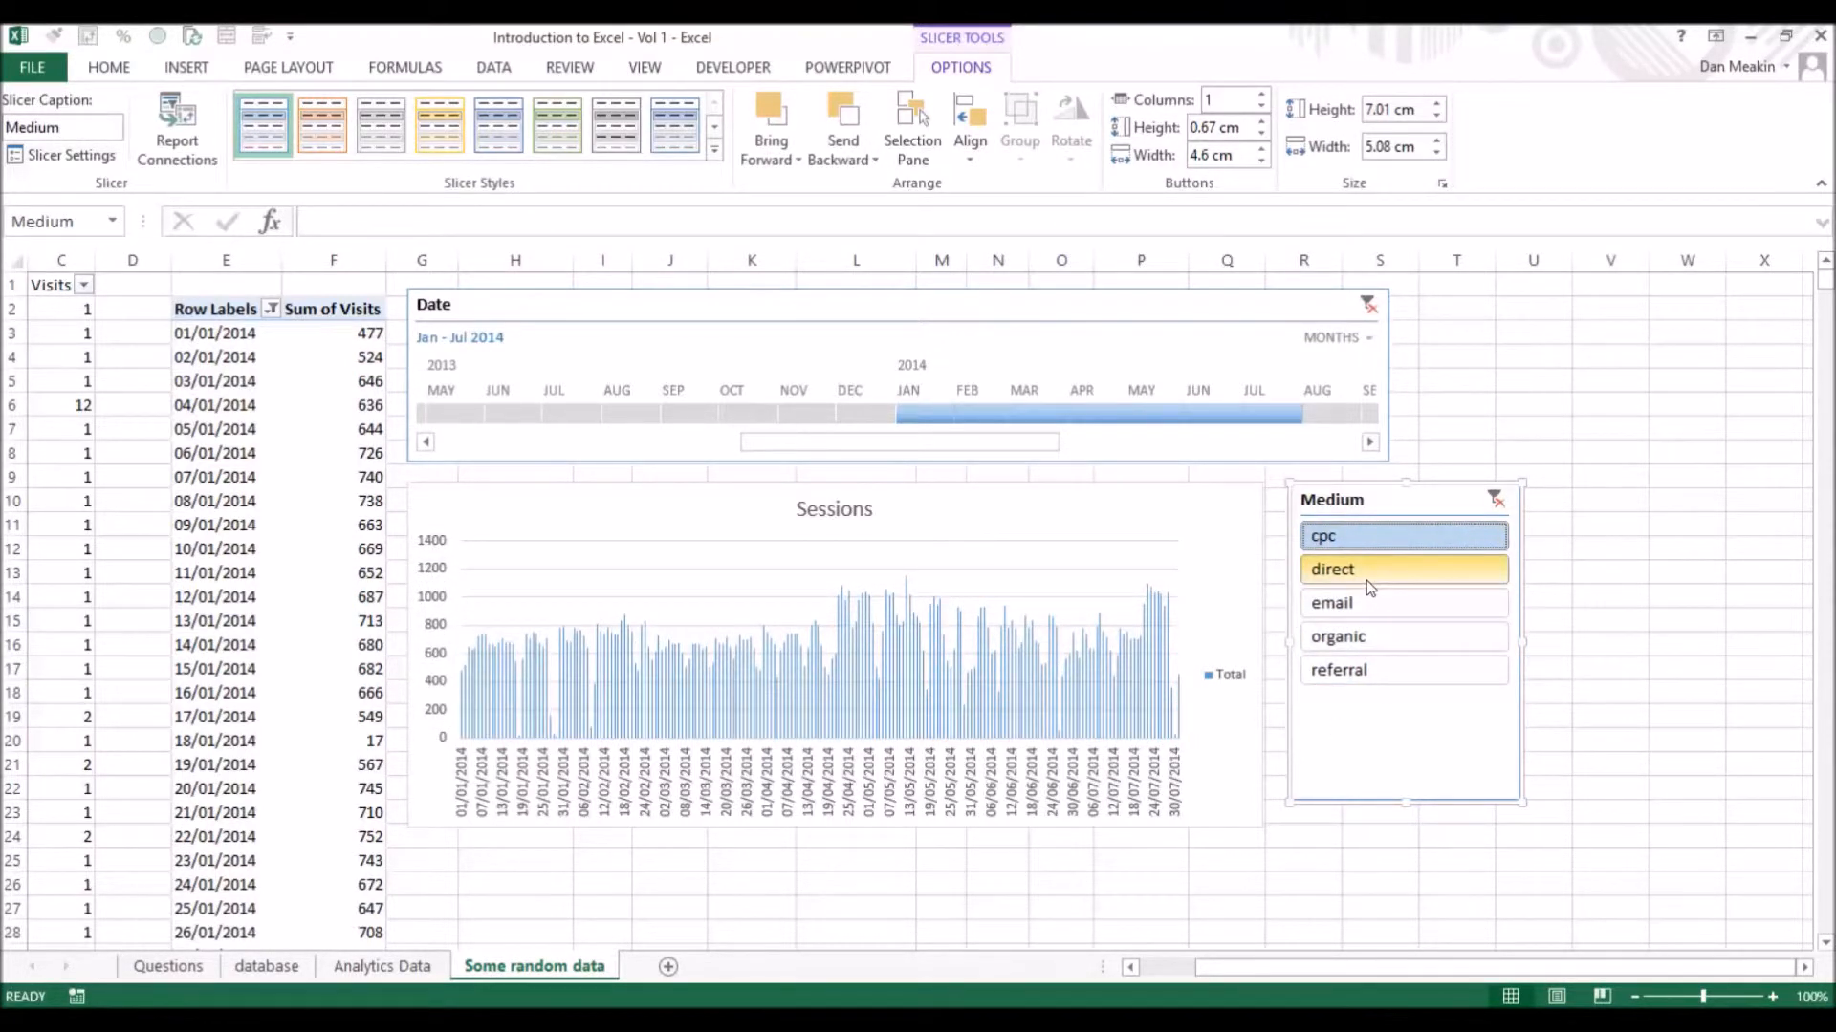
left_click(1373, 640)
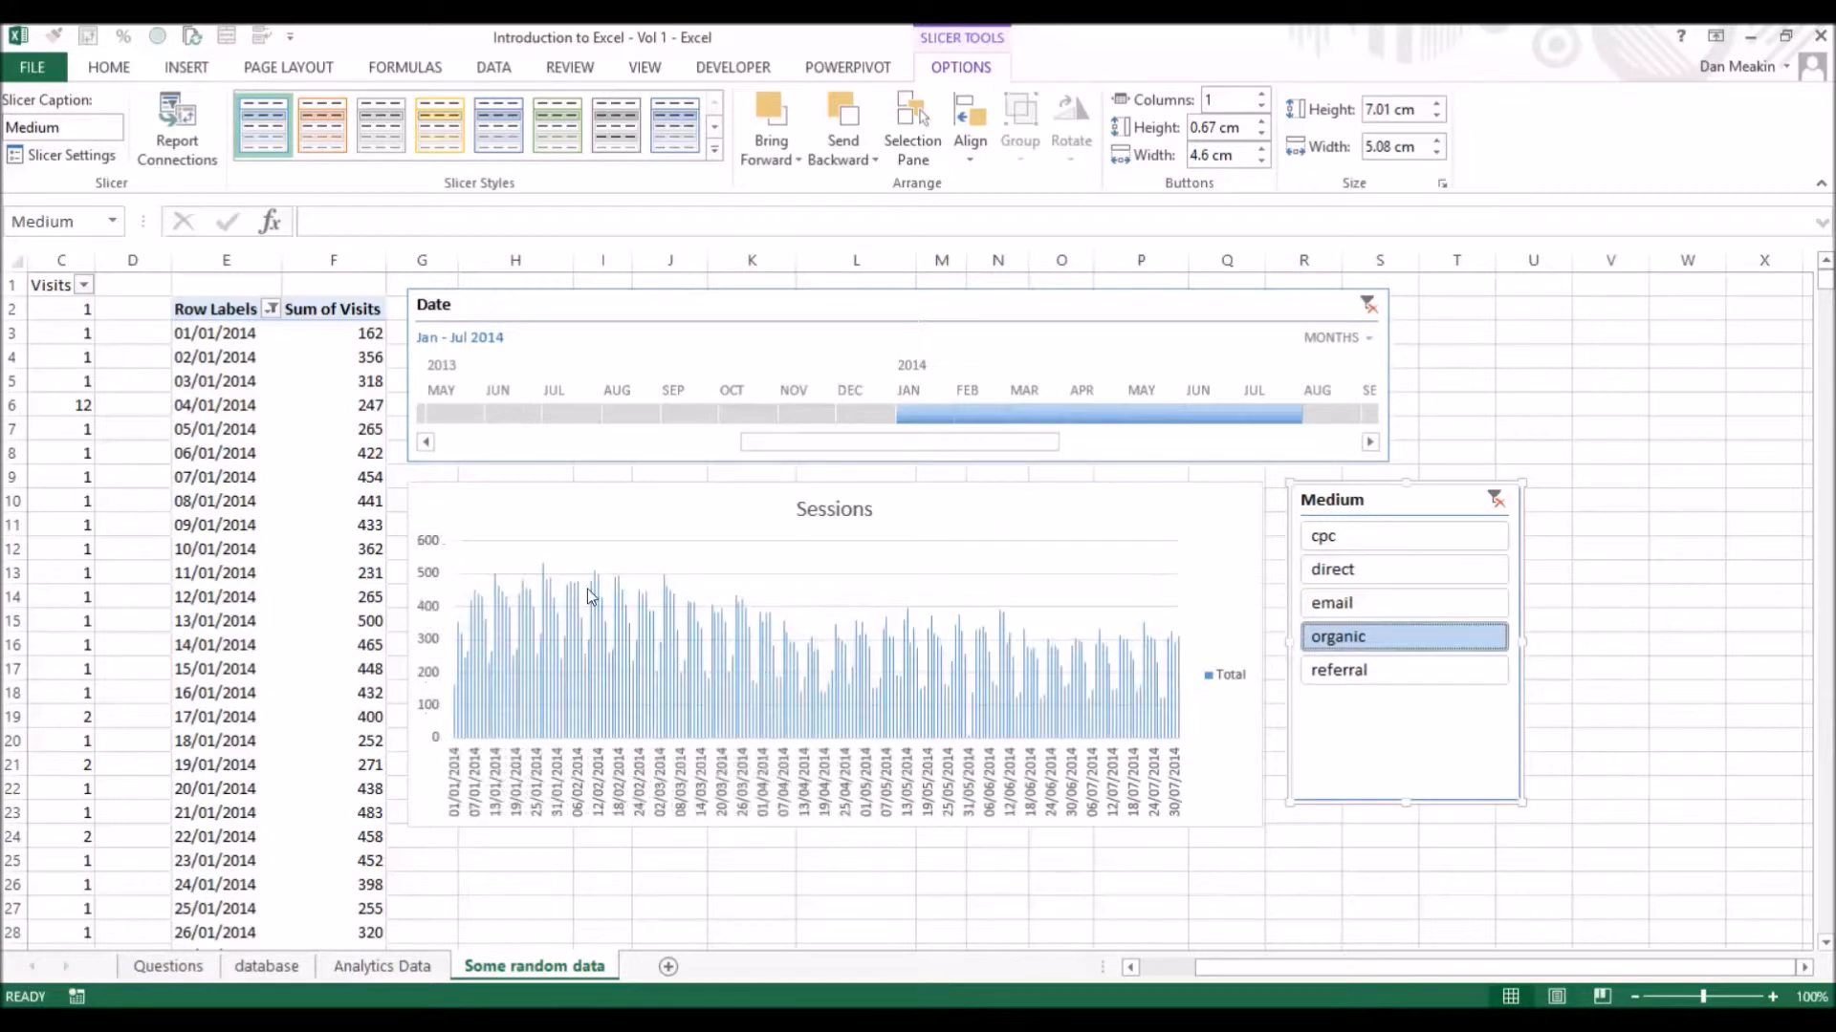
left_click(1367, 602)
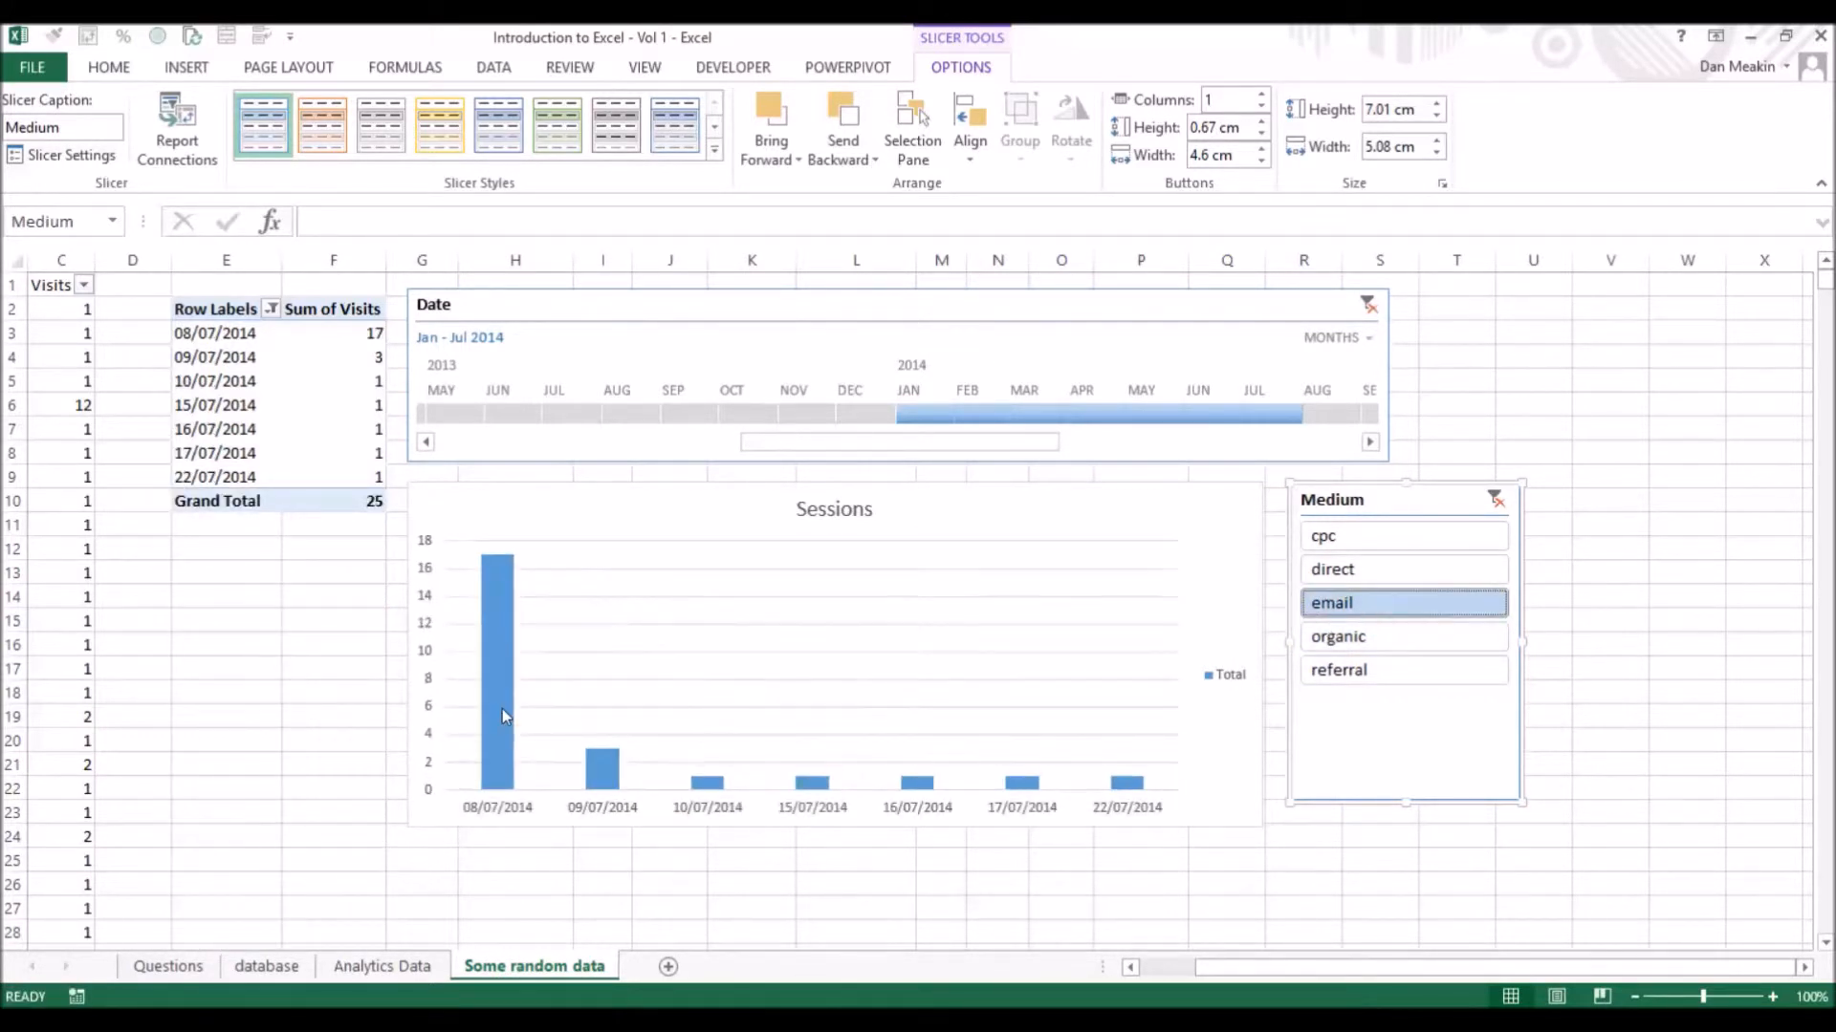
left_click(1379, 574)
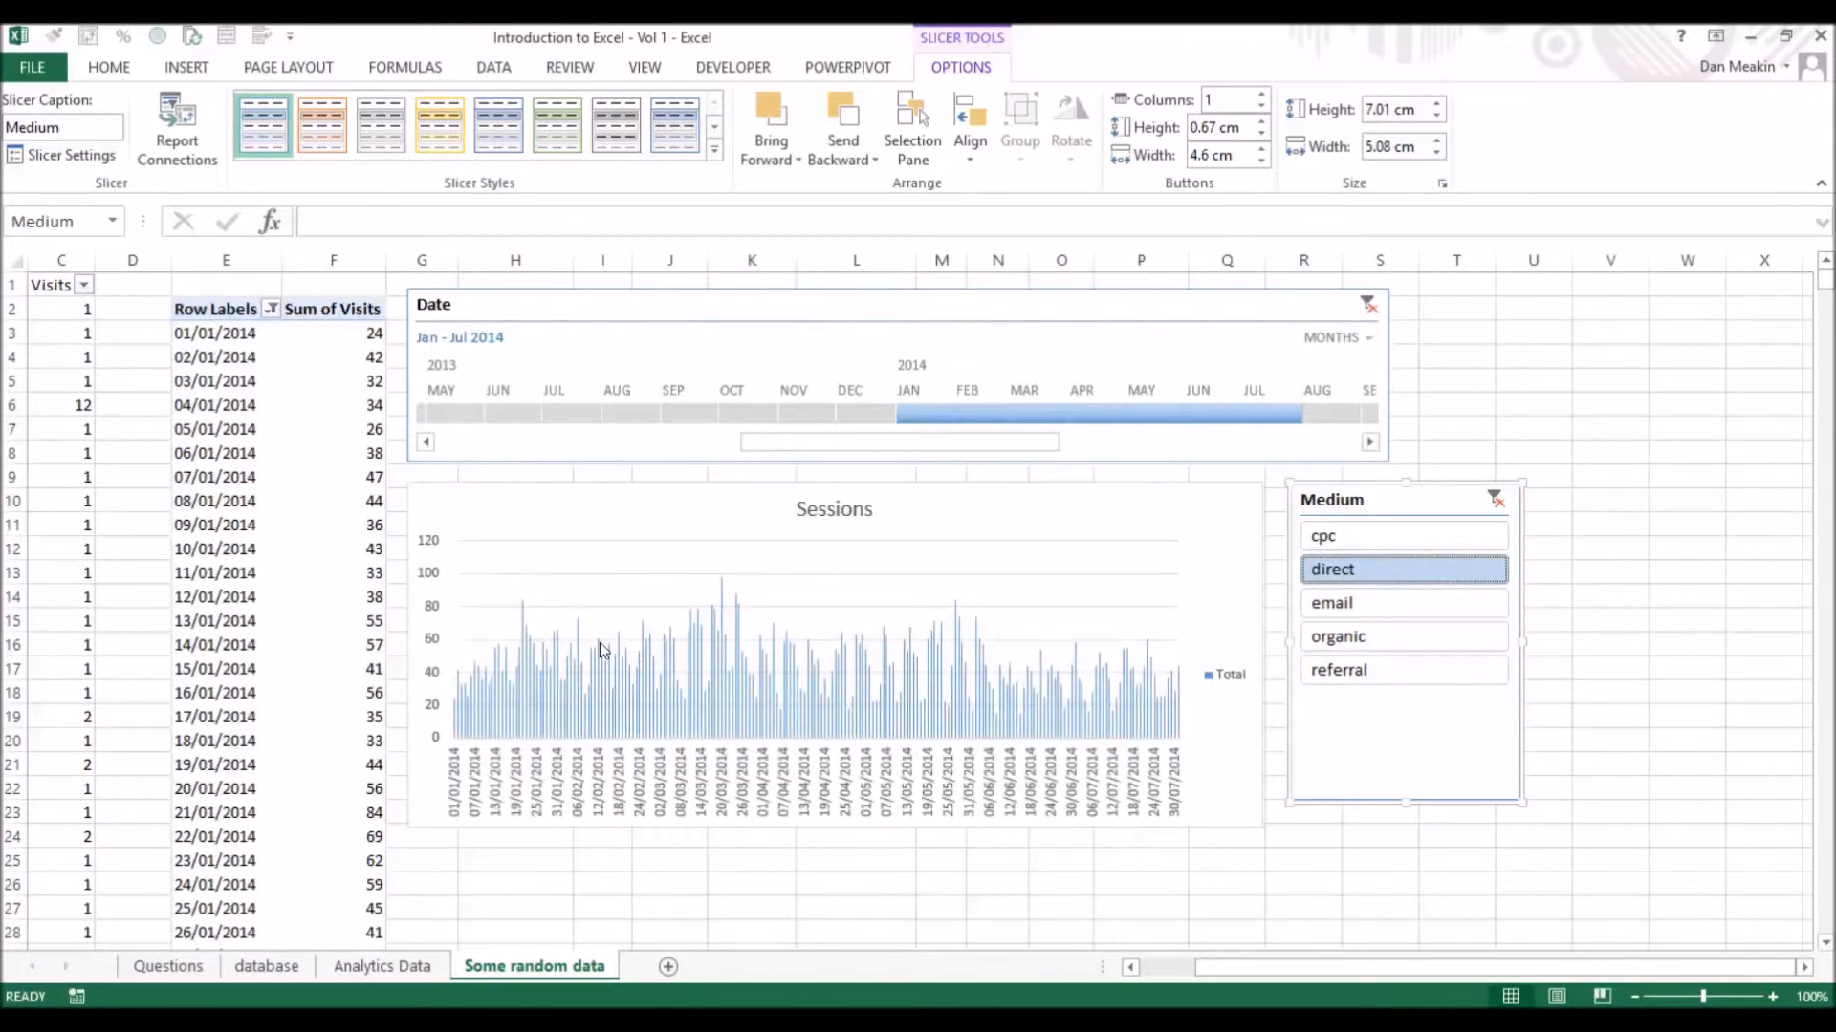
Filter the Medium slicer to cpc, add organic to the selection, and extend it to all five mediums.
left_click(1333, 538)
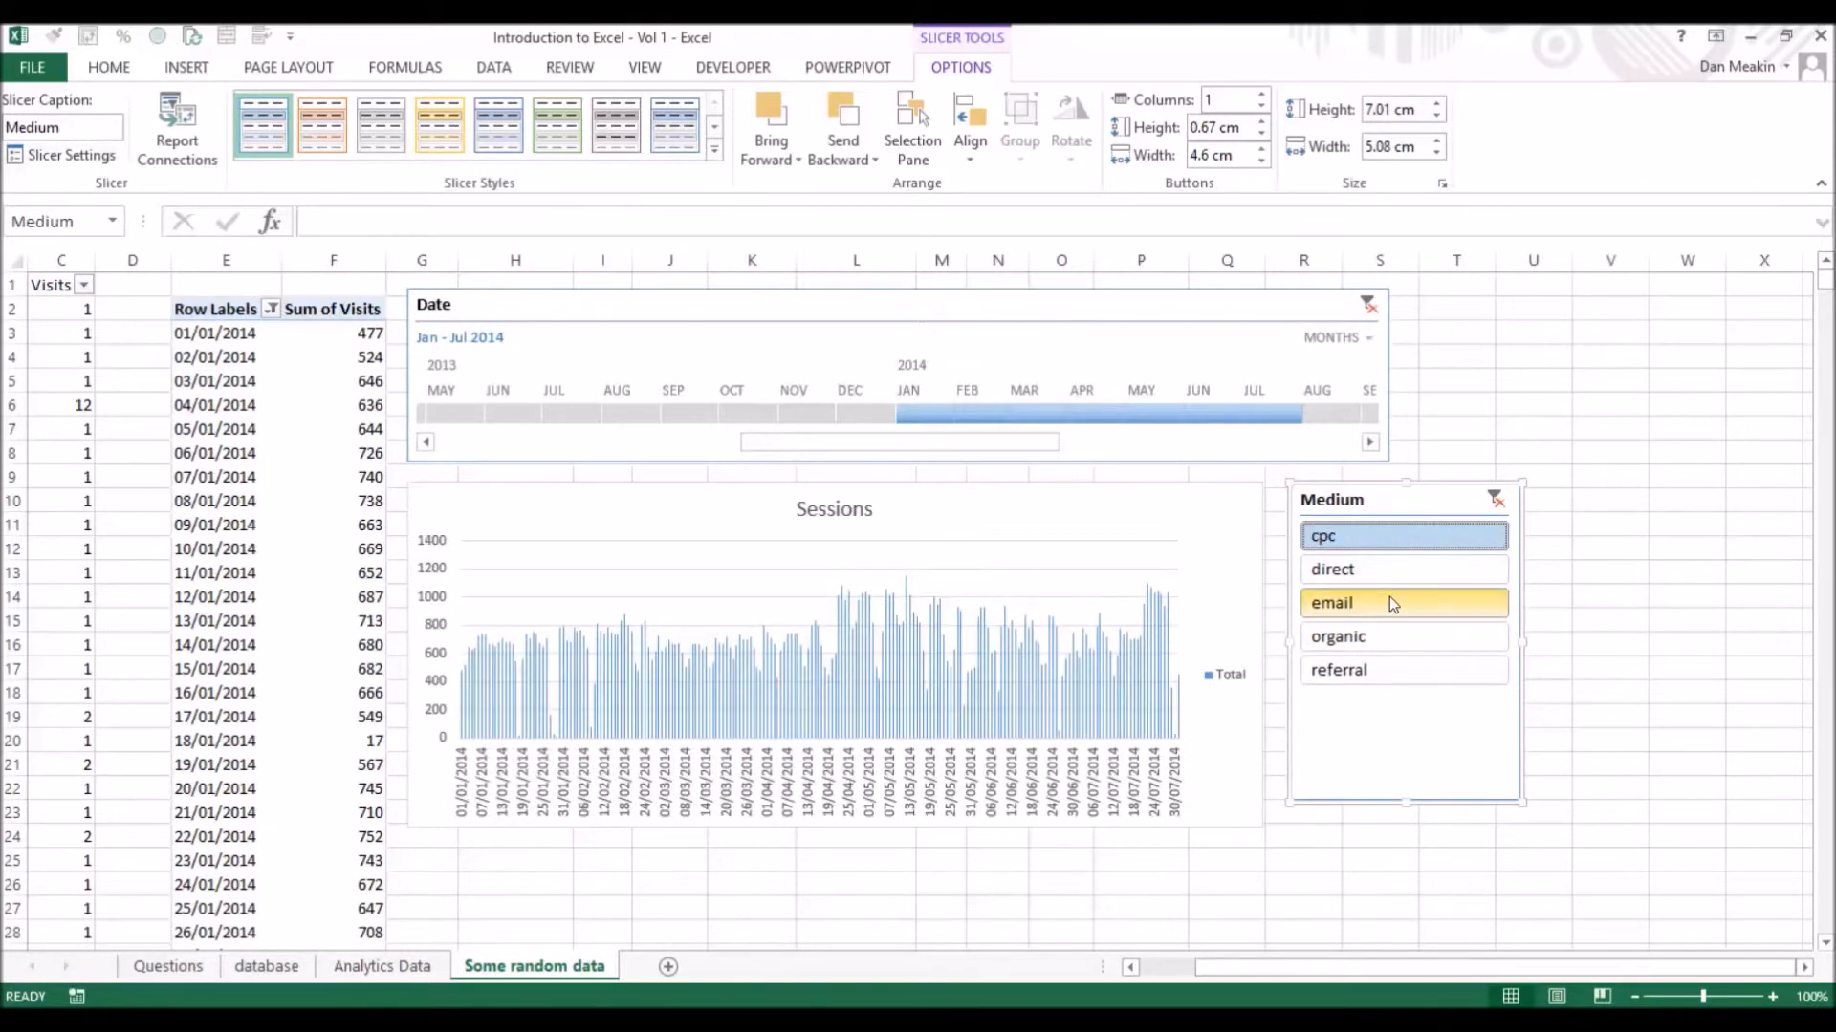
left_click(1350, 636, "ctrl")
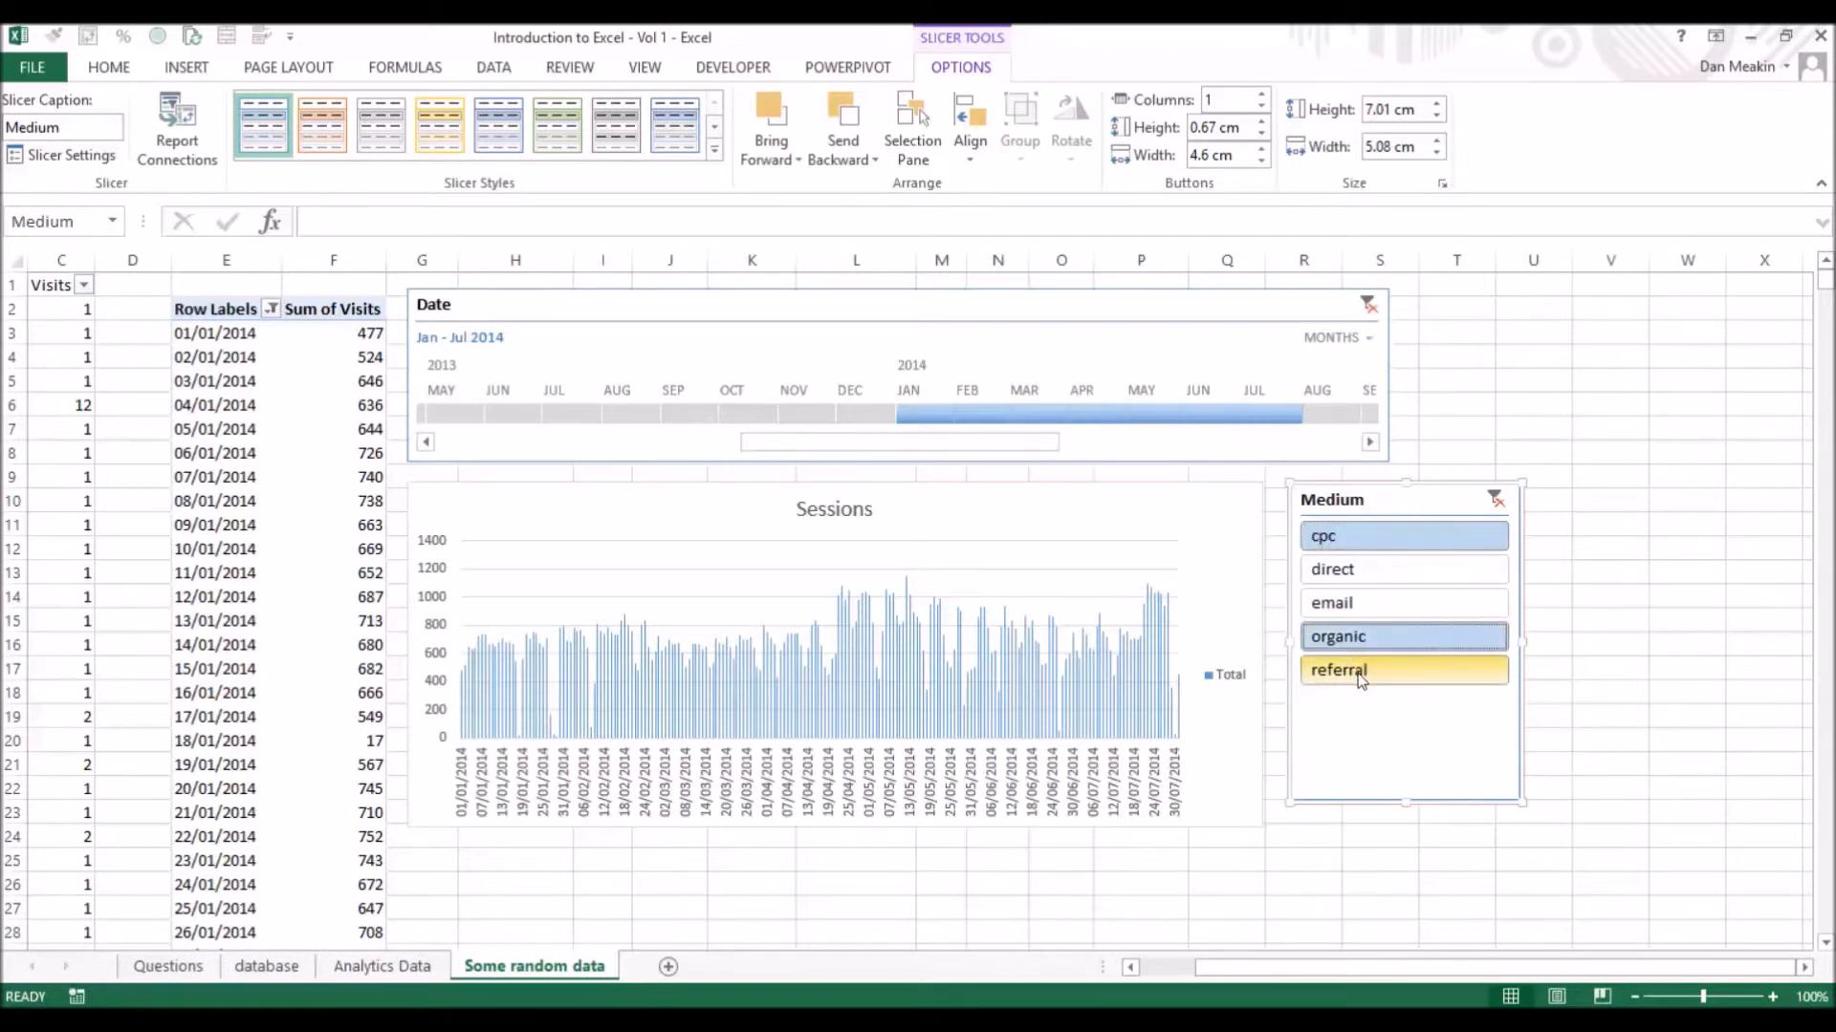
left_click_drag(1364, 679, 1373, 571)
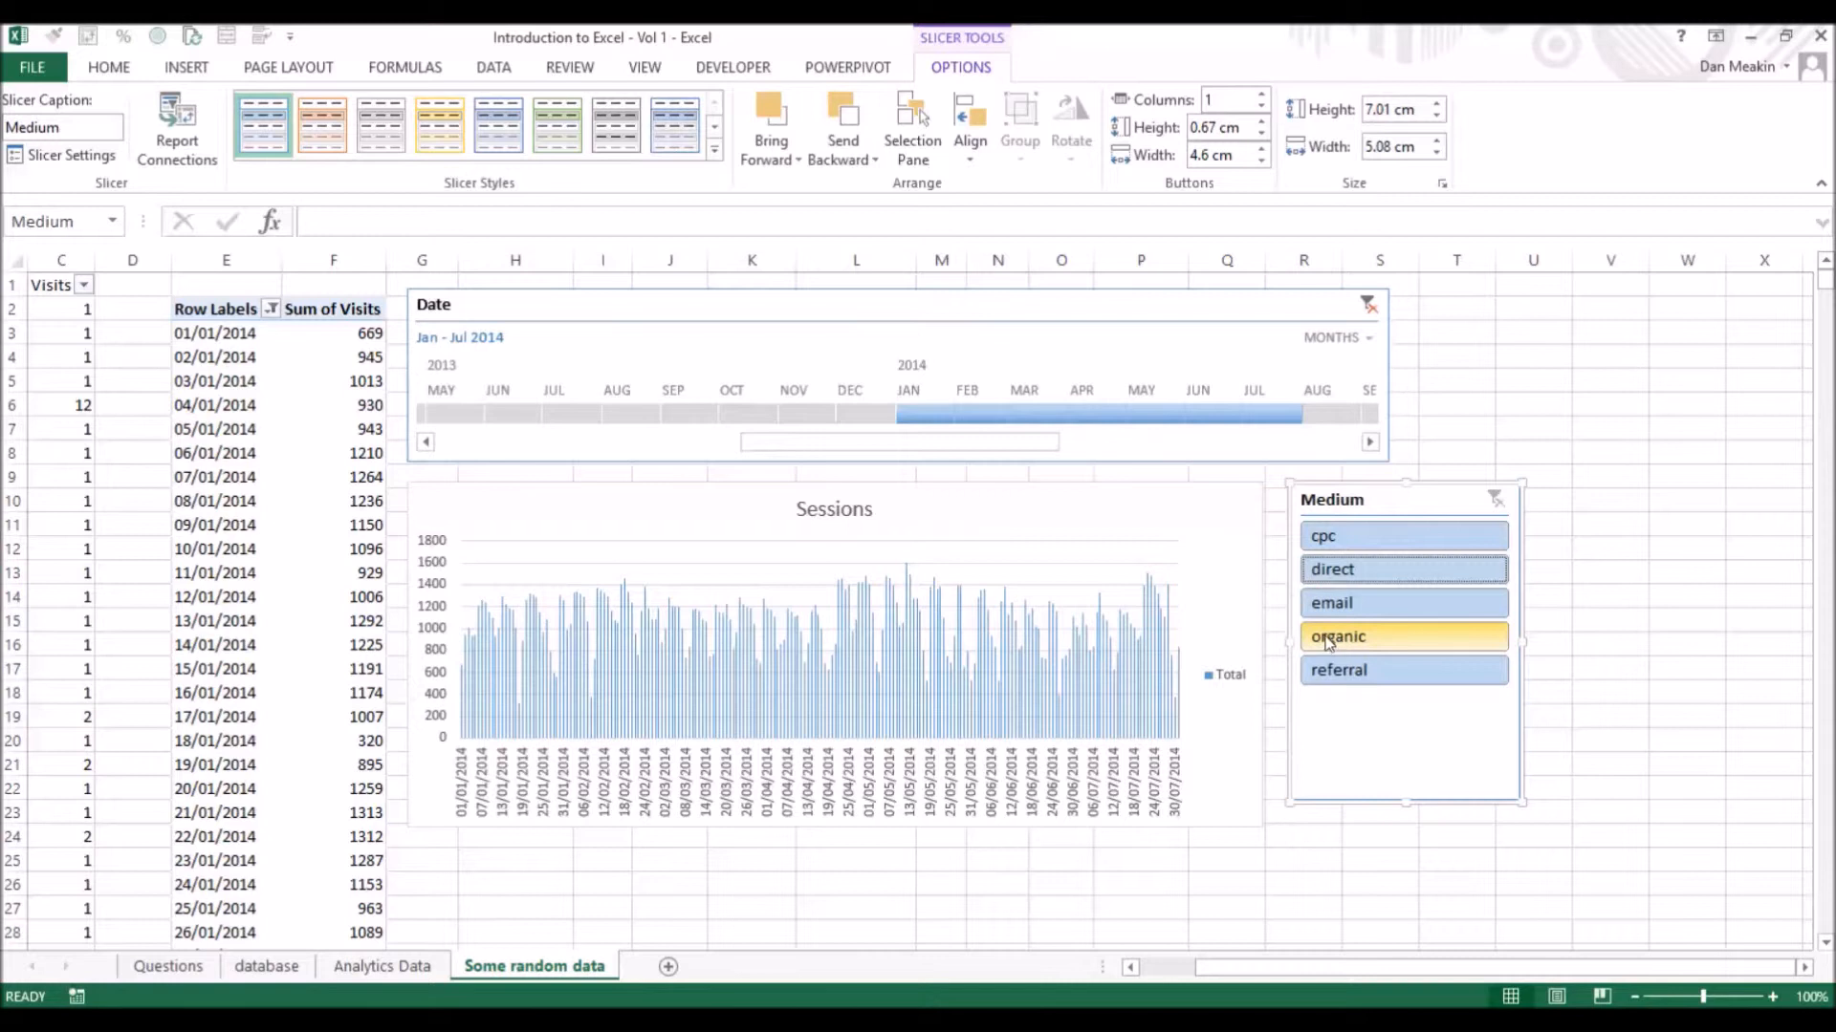
Apply the light orange style to the Medium slicer and the light green style to the Date timeline.
left_click(322, 125)
left_click(1099, 322)
left_click(967, 67)
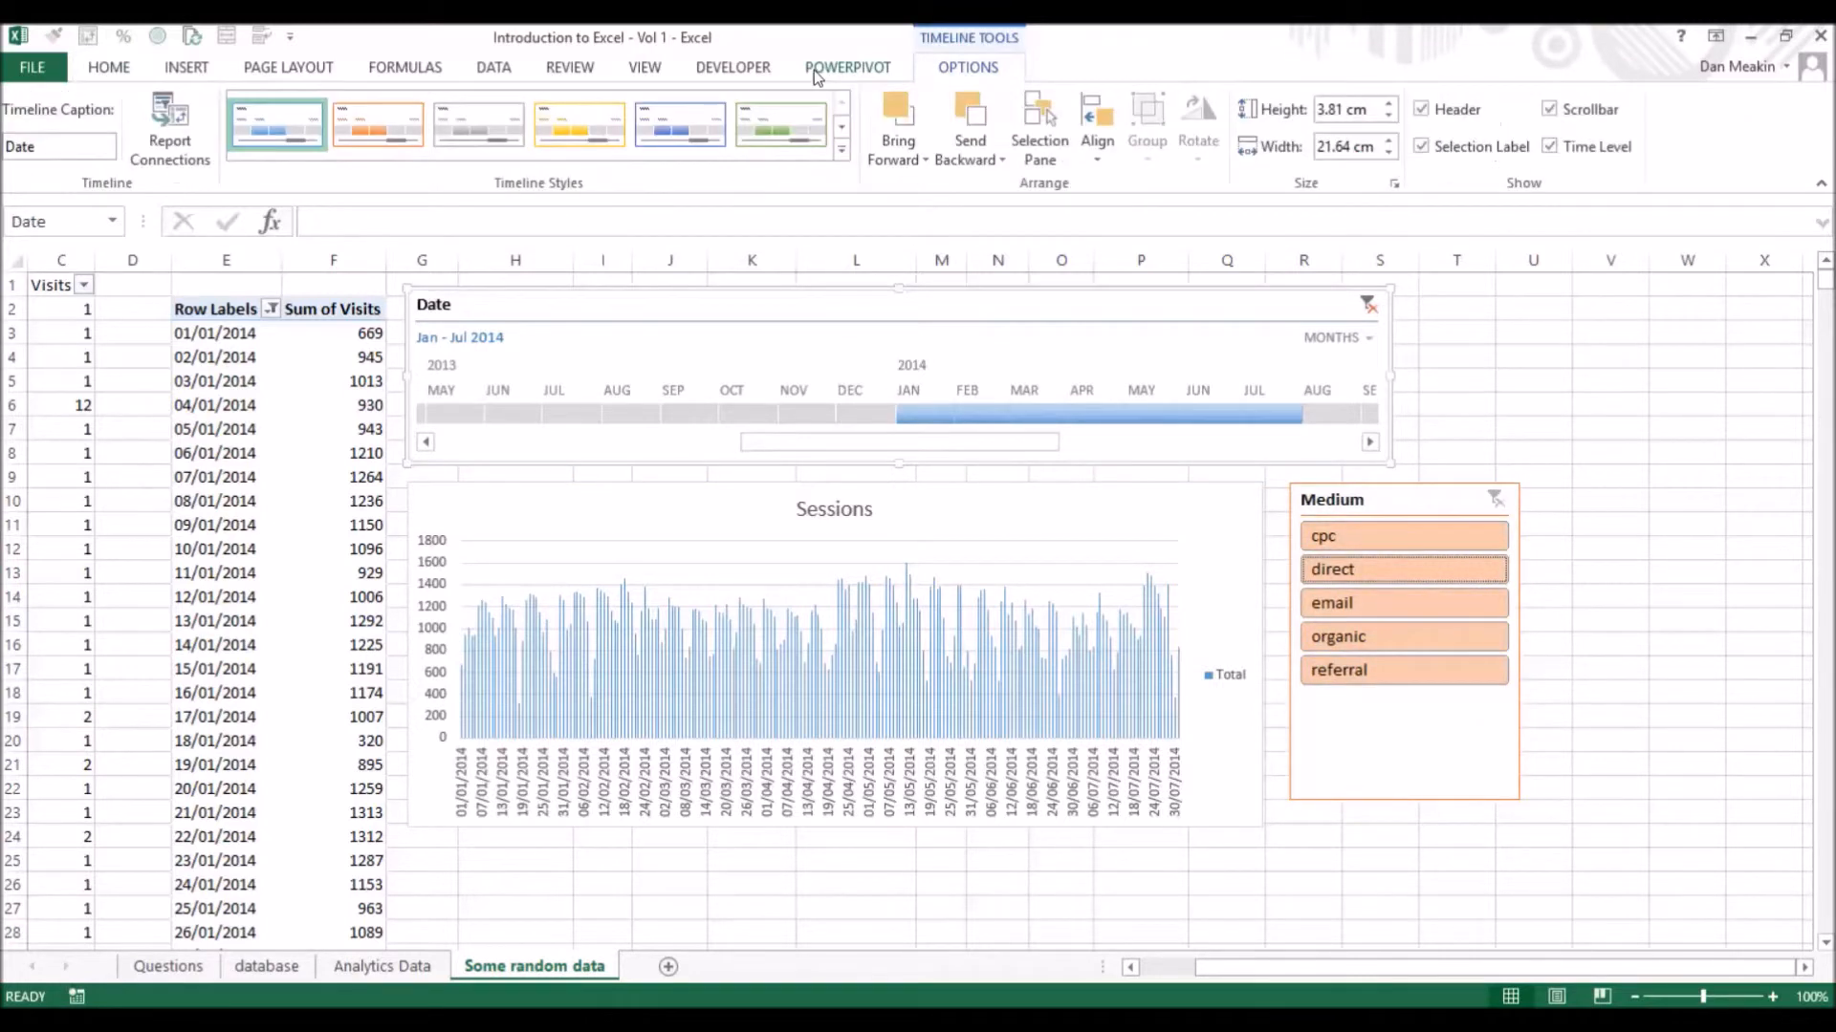
left_click(579, 126)
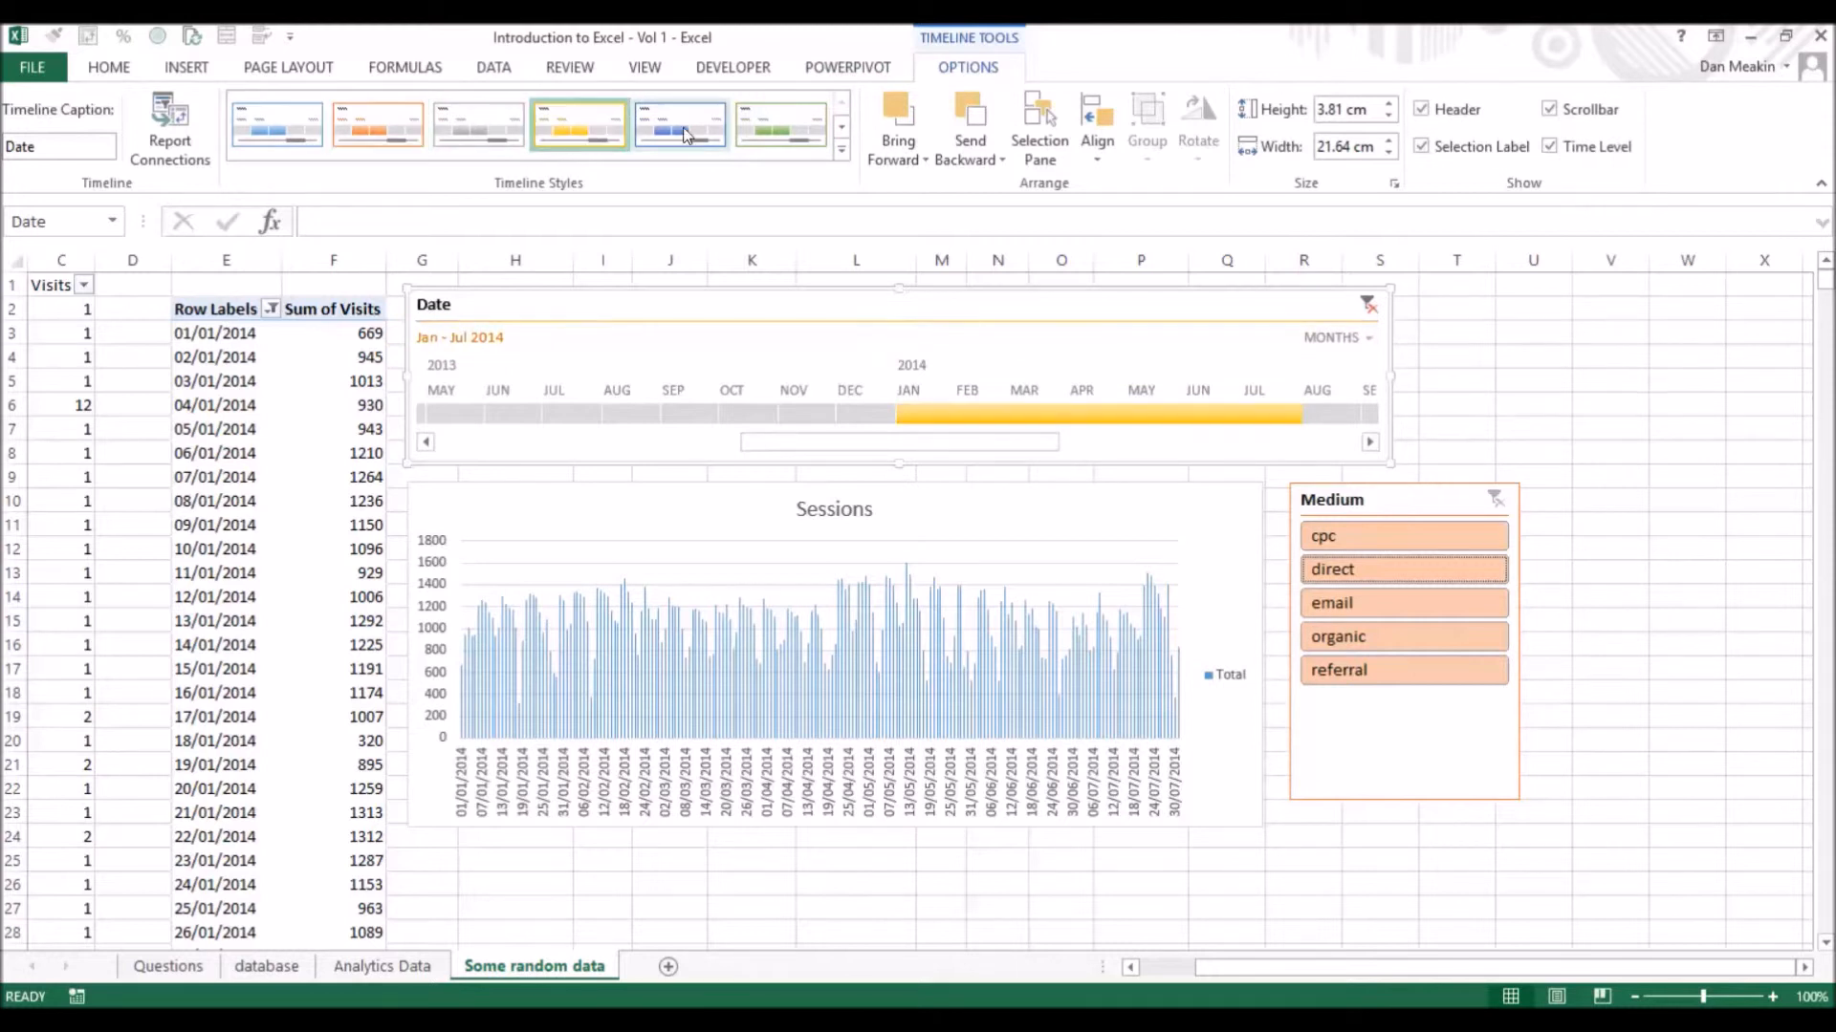
left_click(780, 126)
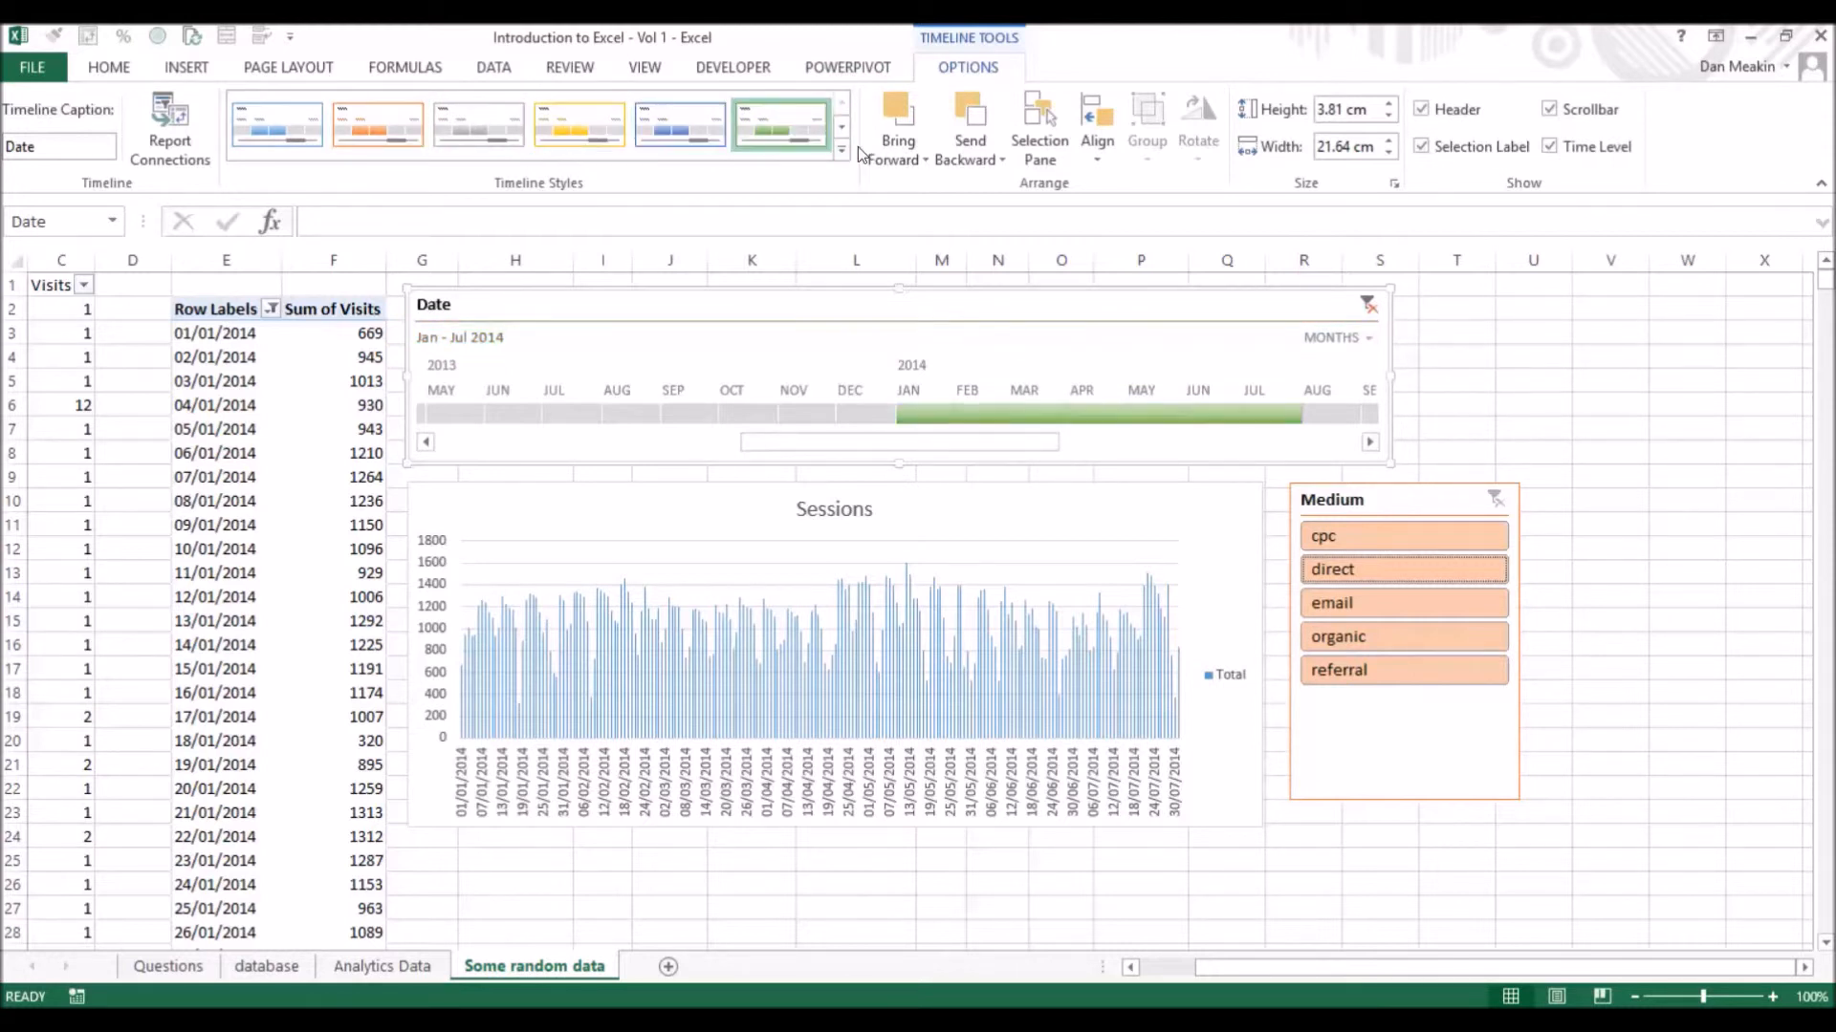
left_click(1622, 393)
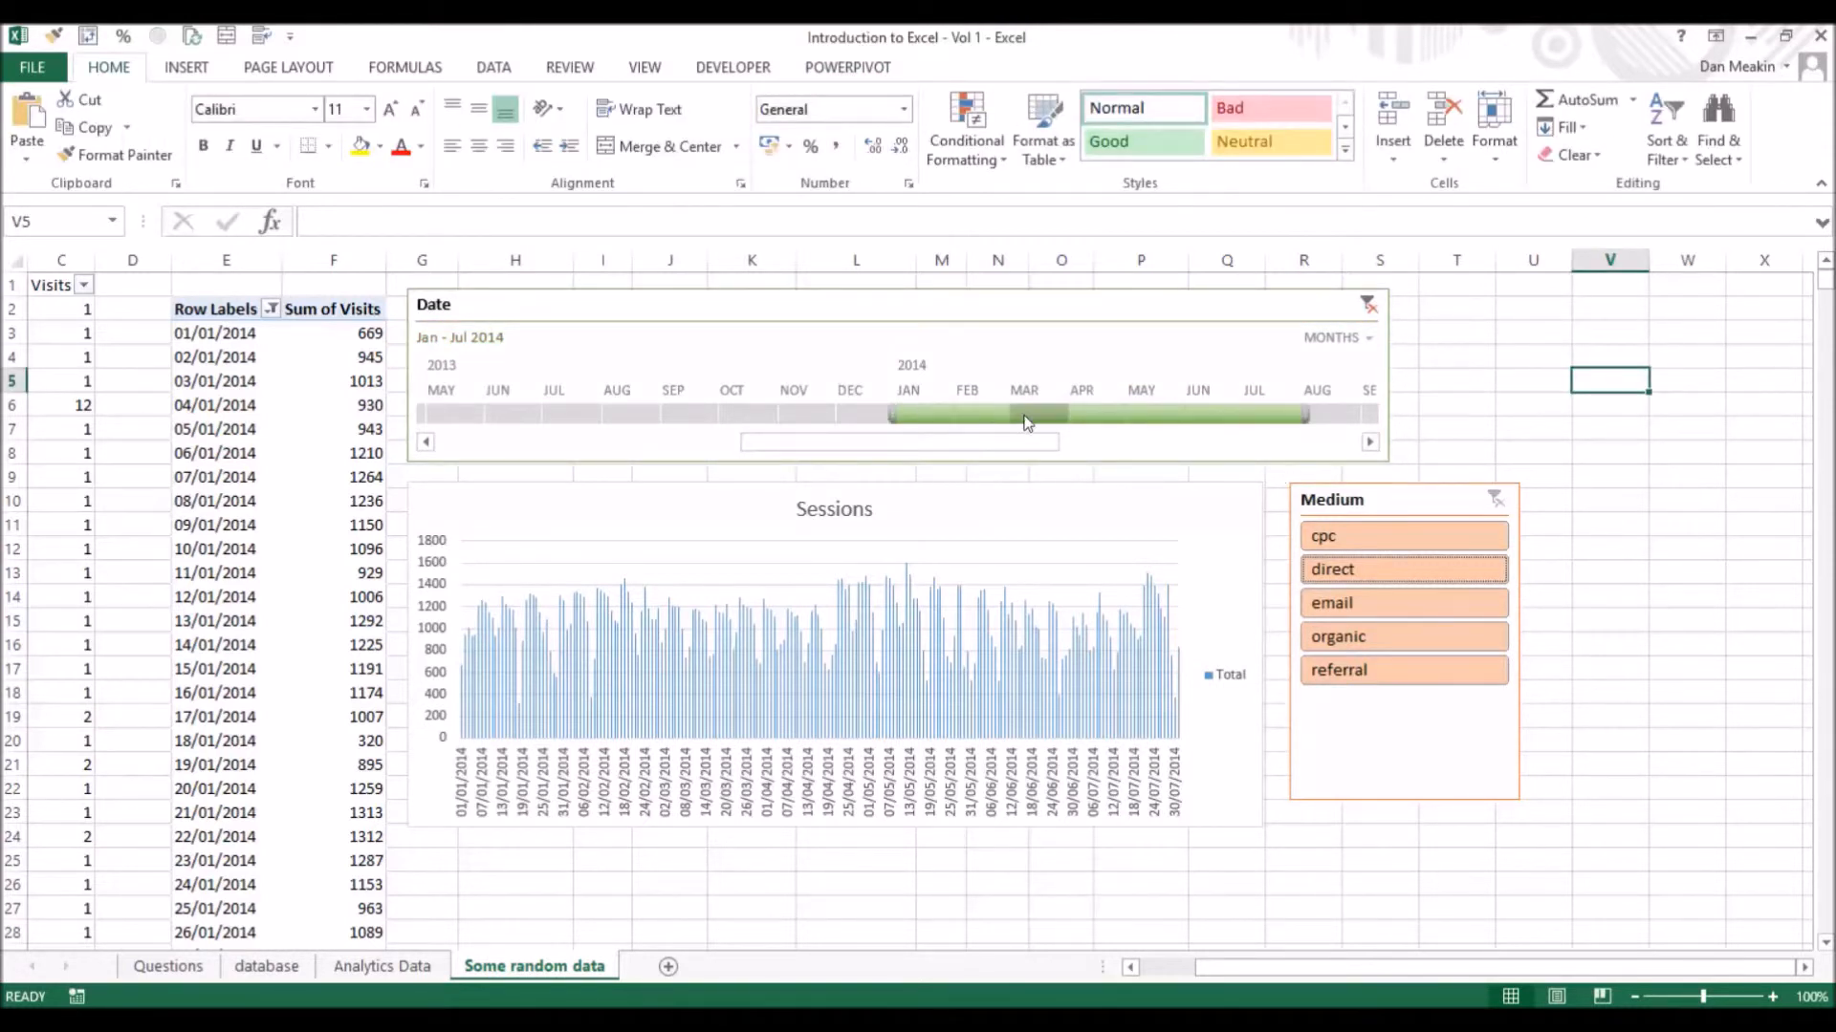
Shorten the timeline's filtered period to February through July 2014.
left_click_drag(892, 412, 951, 413)
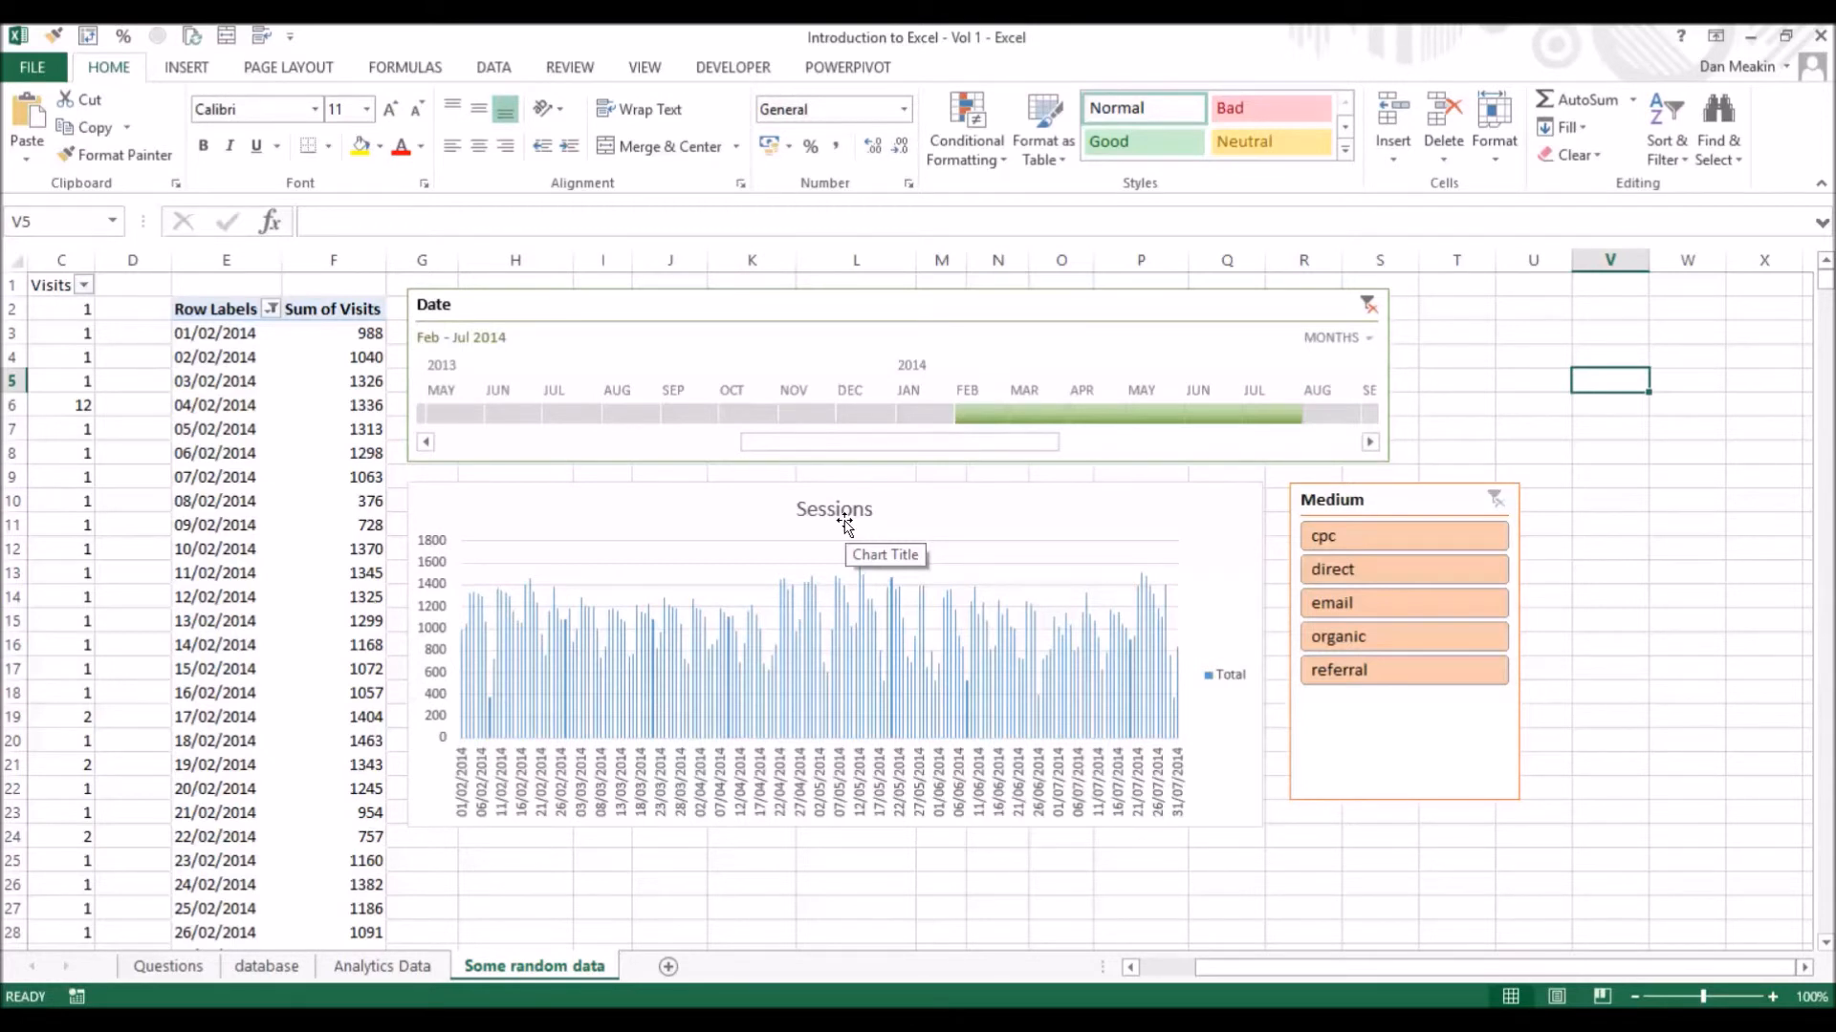
left_click(956, 1021)
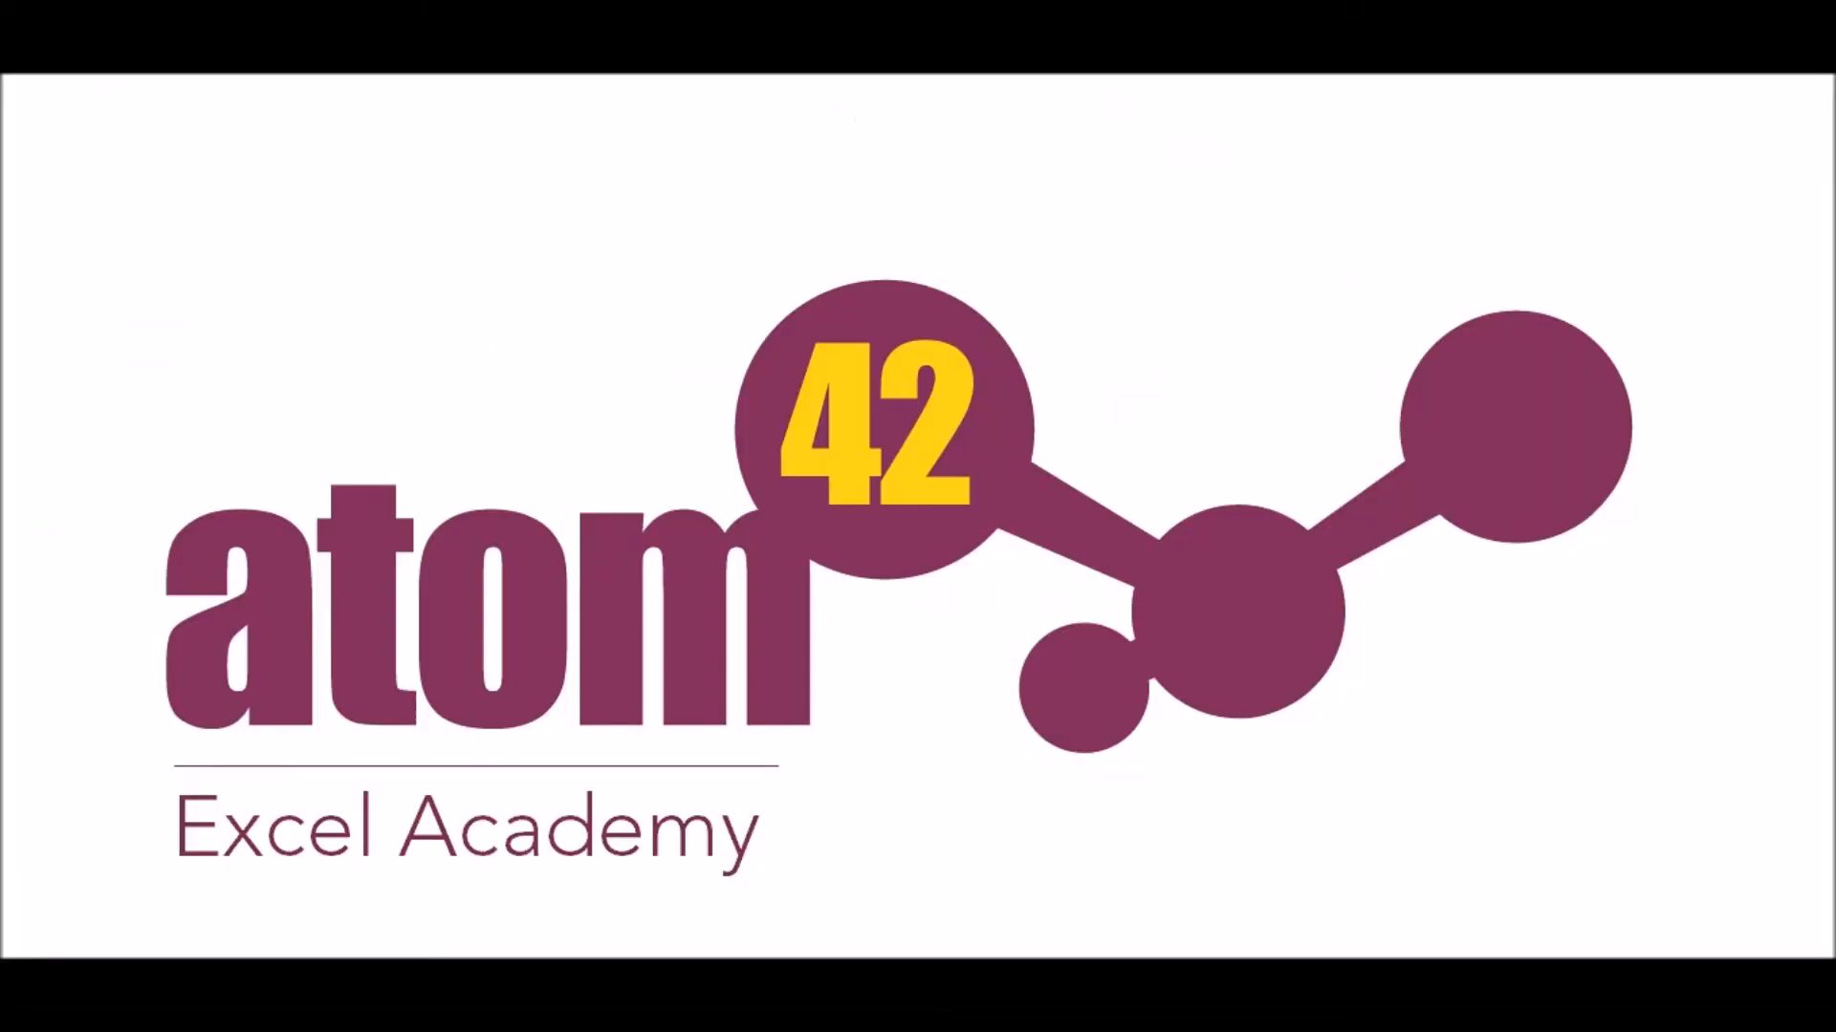